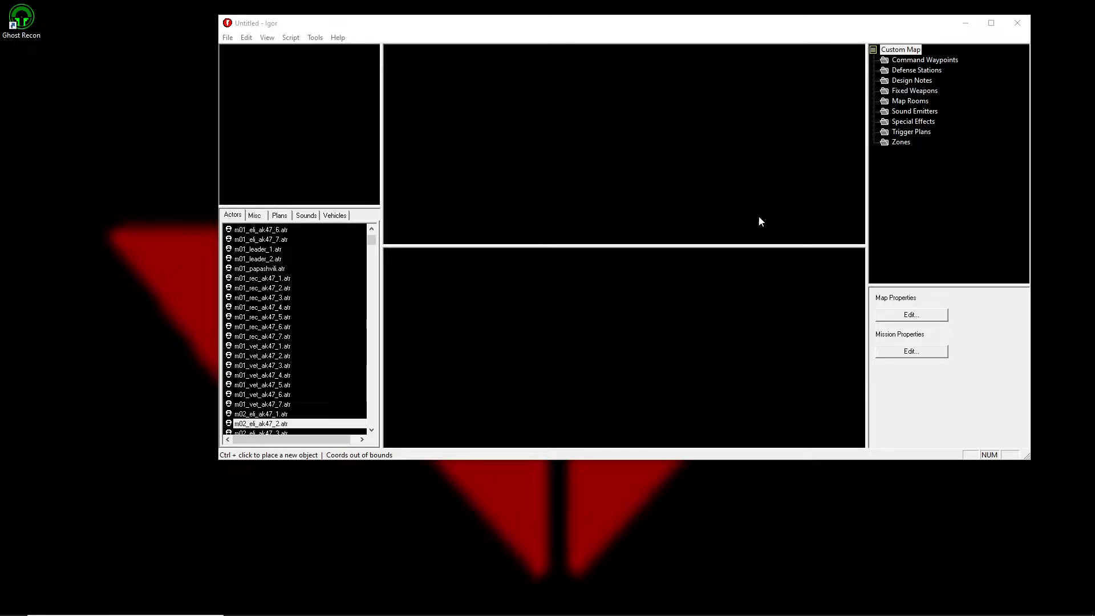
Move the program window slightly lower, then open the Kit Editor for a look and close it.
click(701, 40)
drag(680, 36, 670, 50)
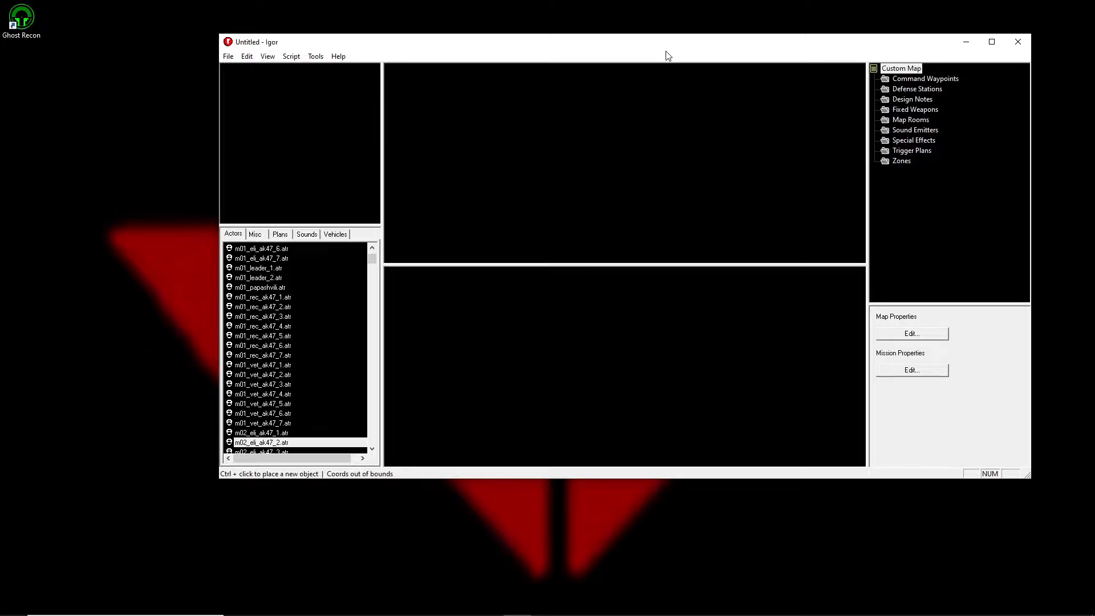
click(323, 57)
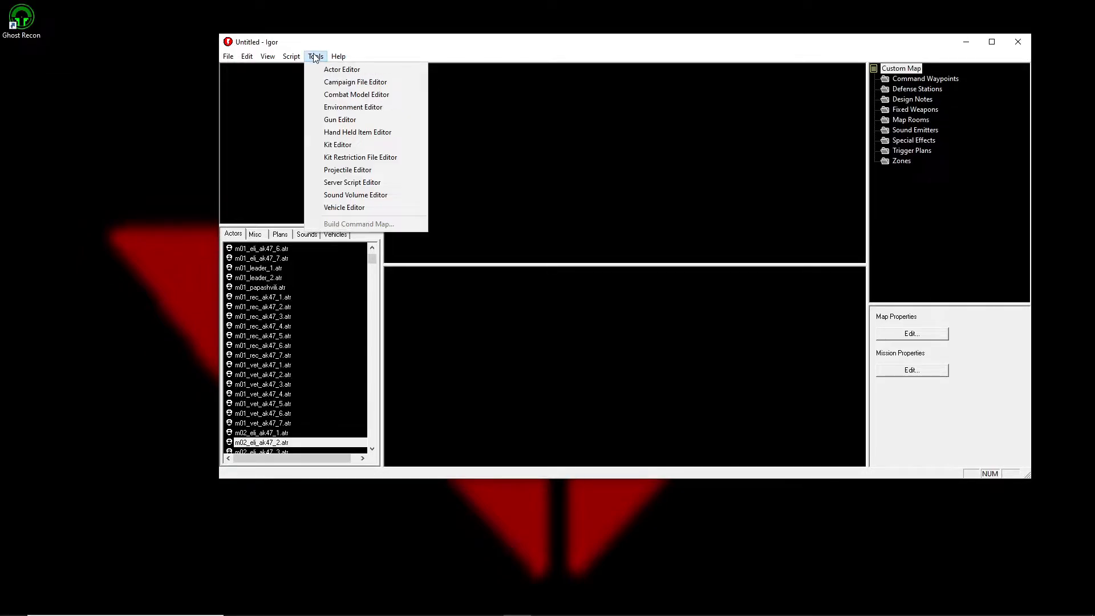
click(337, 145)
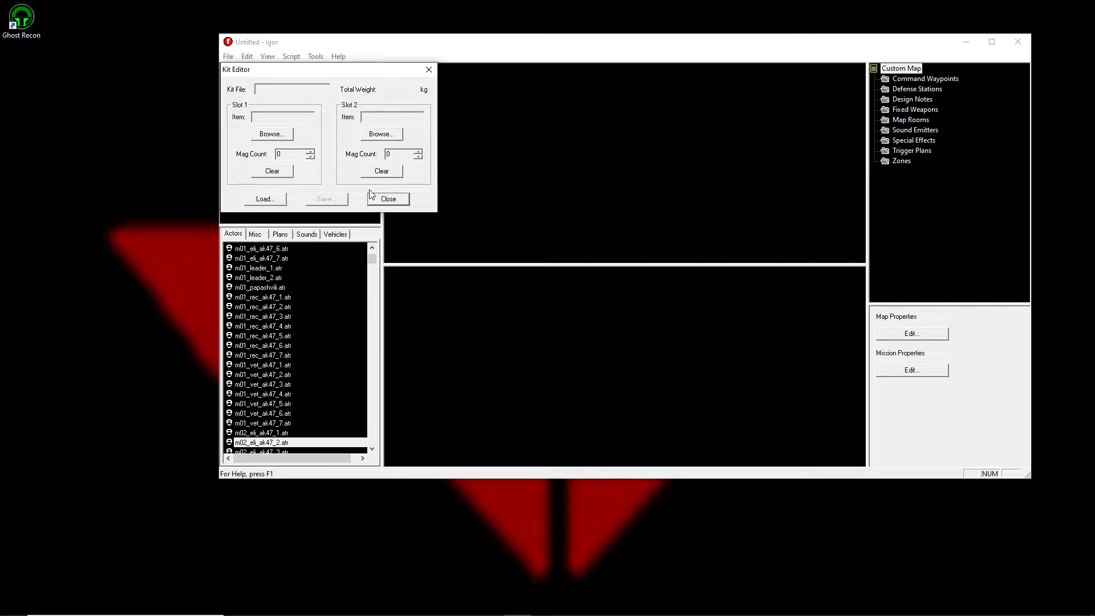
click(388, 198)
Open the Gun Editor, view the properties of sa80.gun, mp5.gun and gp25.gun, and close it.
click(311, 56)
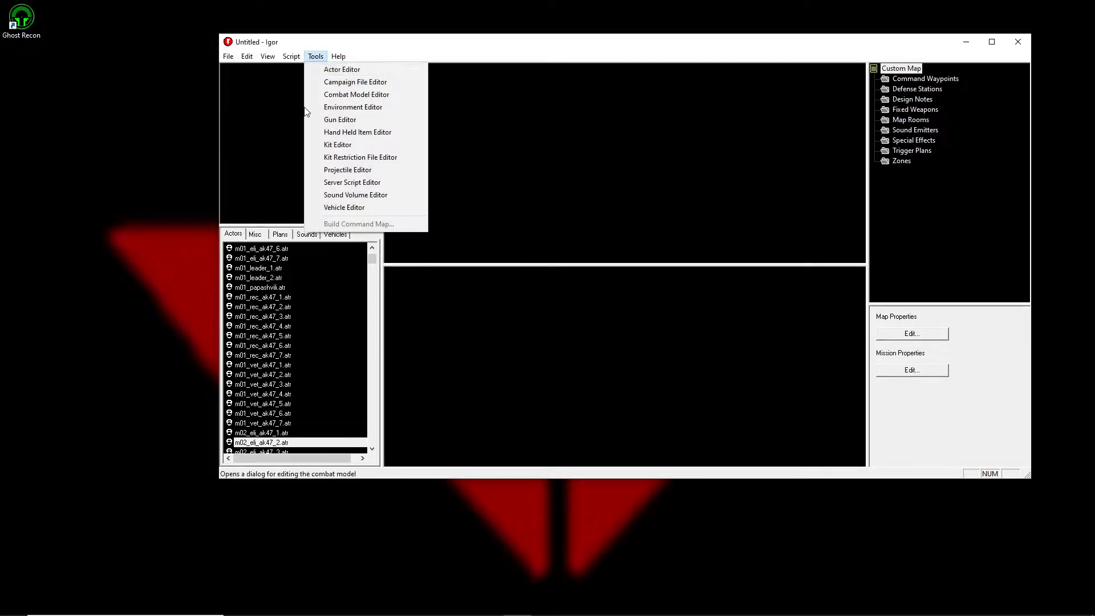
click(339, 120)
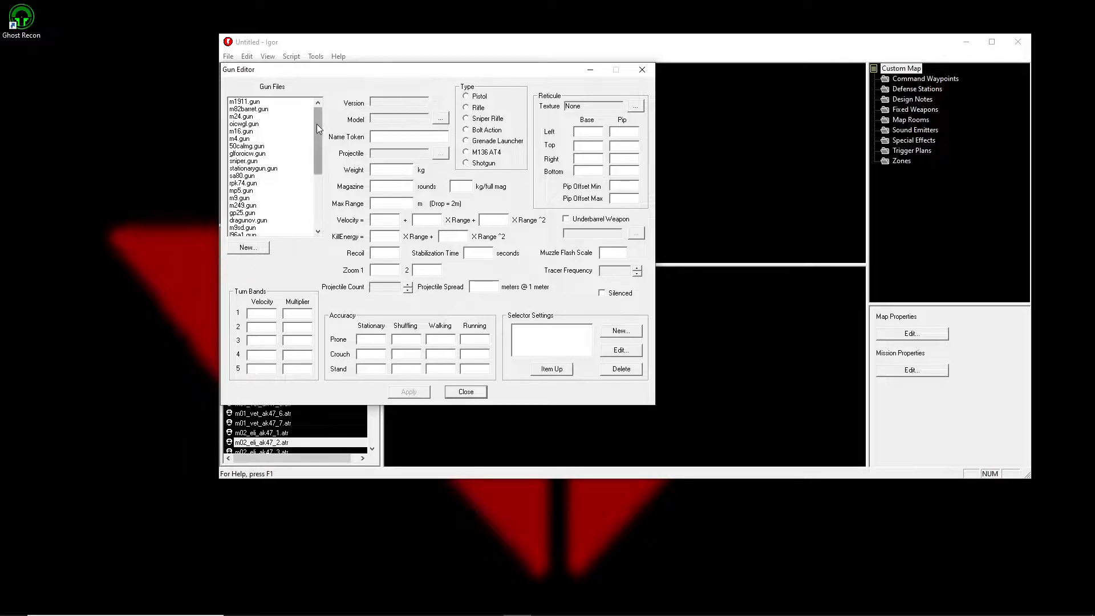
scroll(317, 124, down, 1)
scroll(336, 137, up, 1)
click(233, 175)
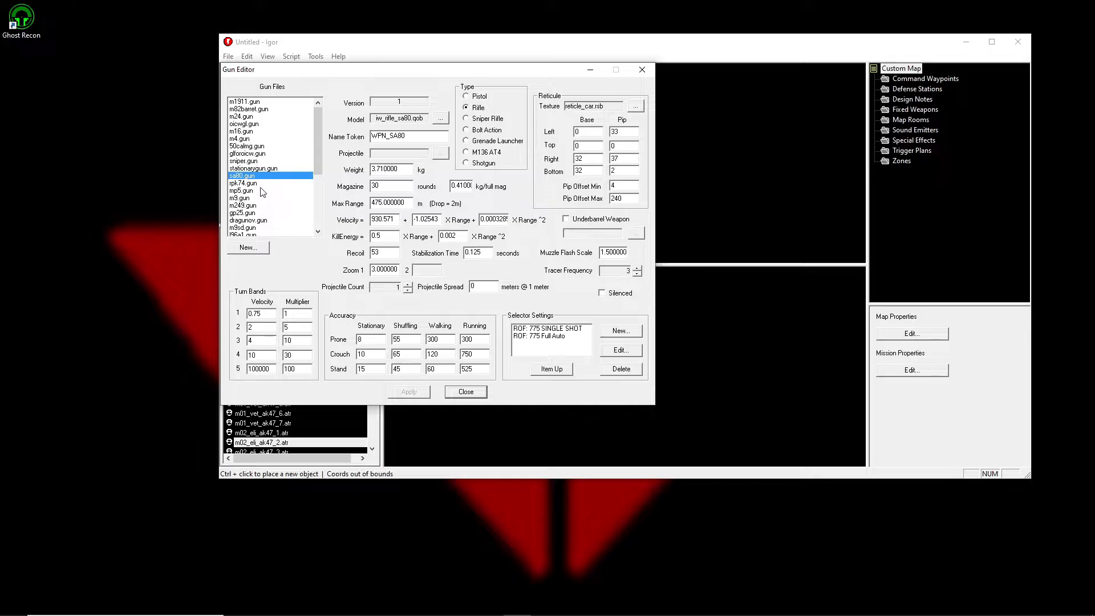
click(262, 190)
click(268, 213)
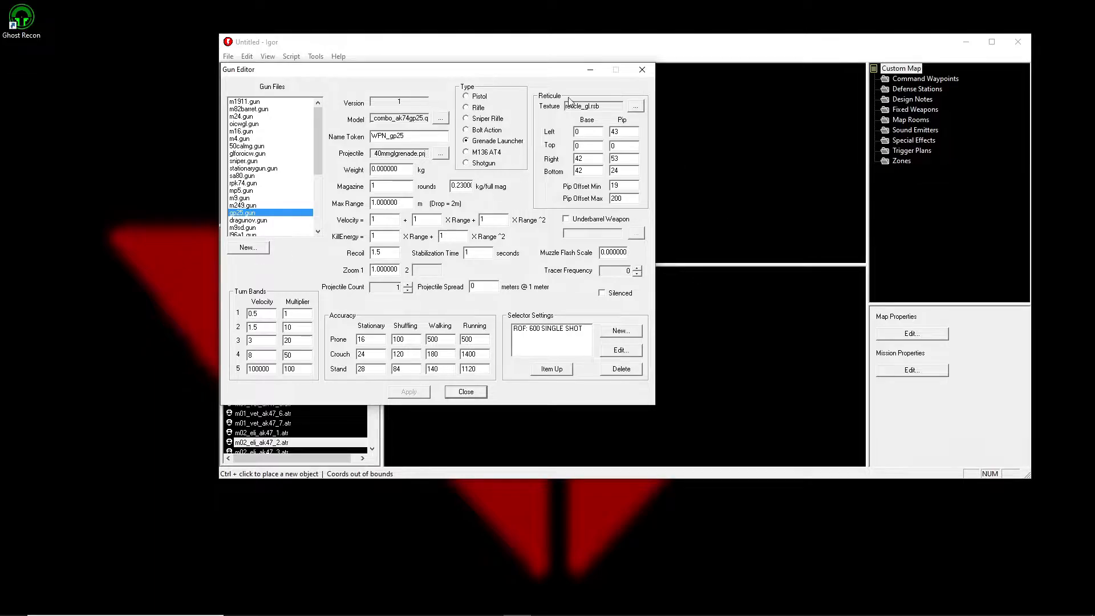
click(641, 69)
click(315, 56)
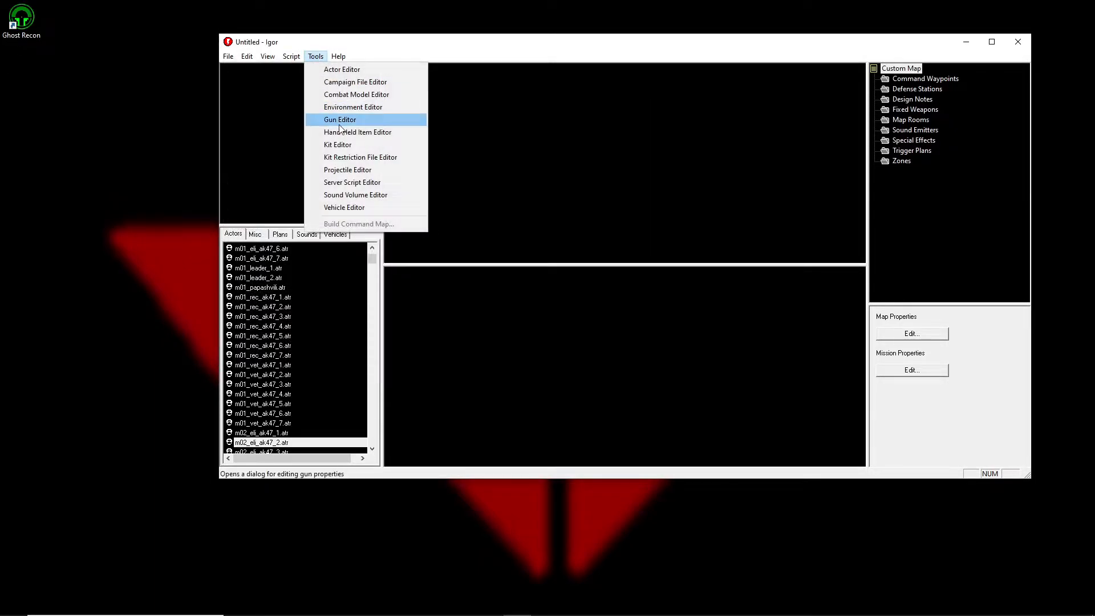
click(340, 120)
click(642, 69)
click(315, 56)
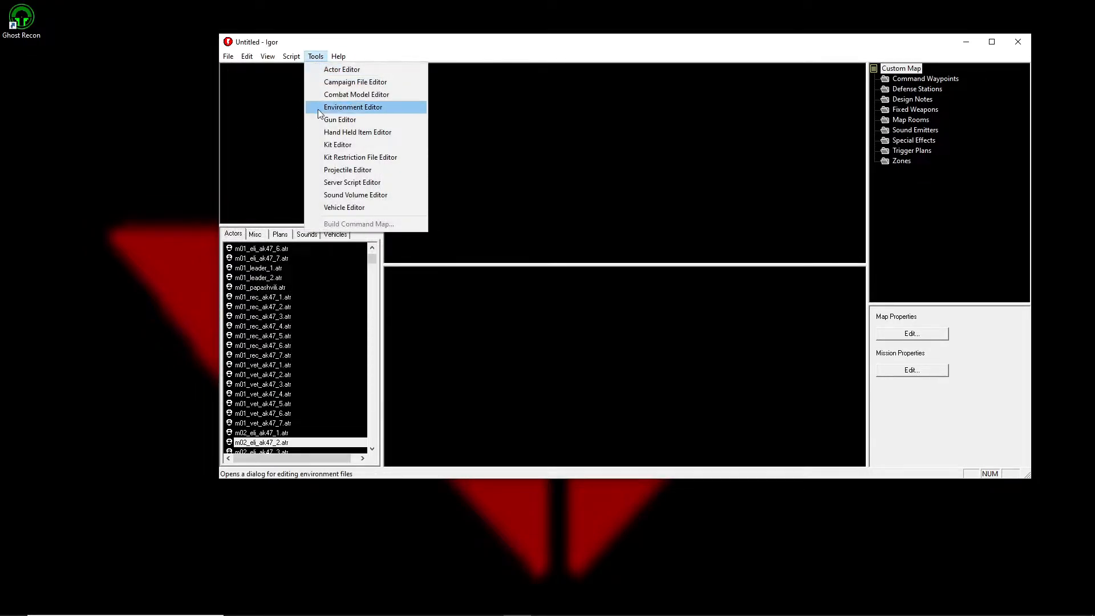
click(324, 158)
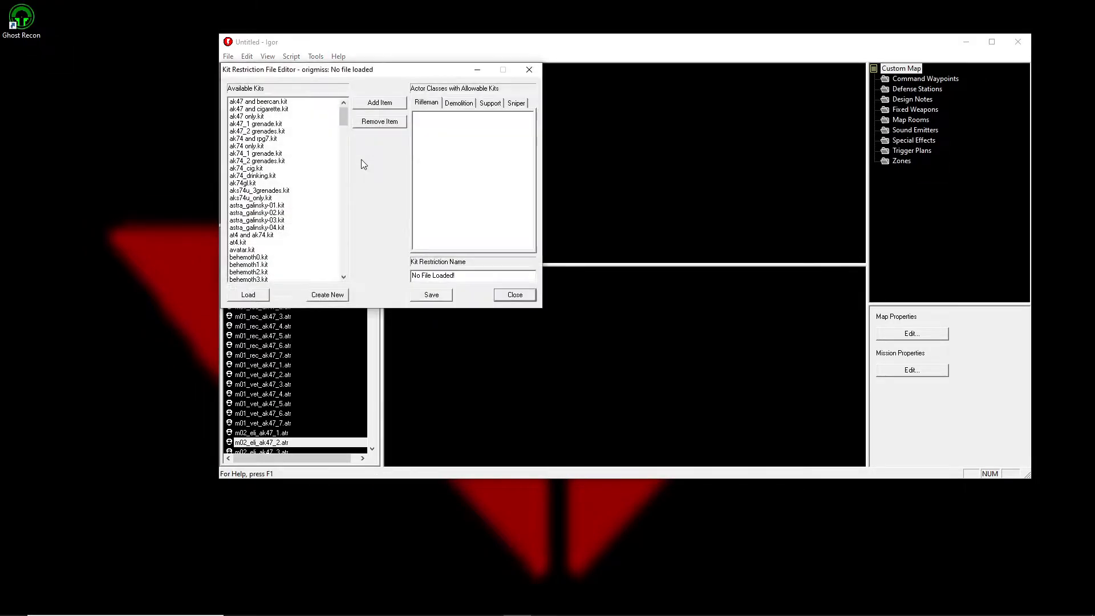
click(529, 69)
Open the Kit Editor and assign the firearm ak74gl.gun to slot 1.
click(315, 56)
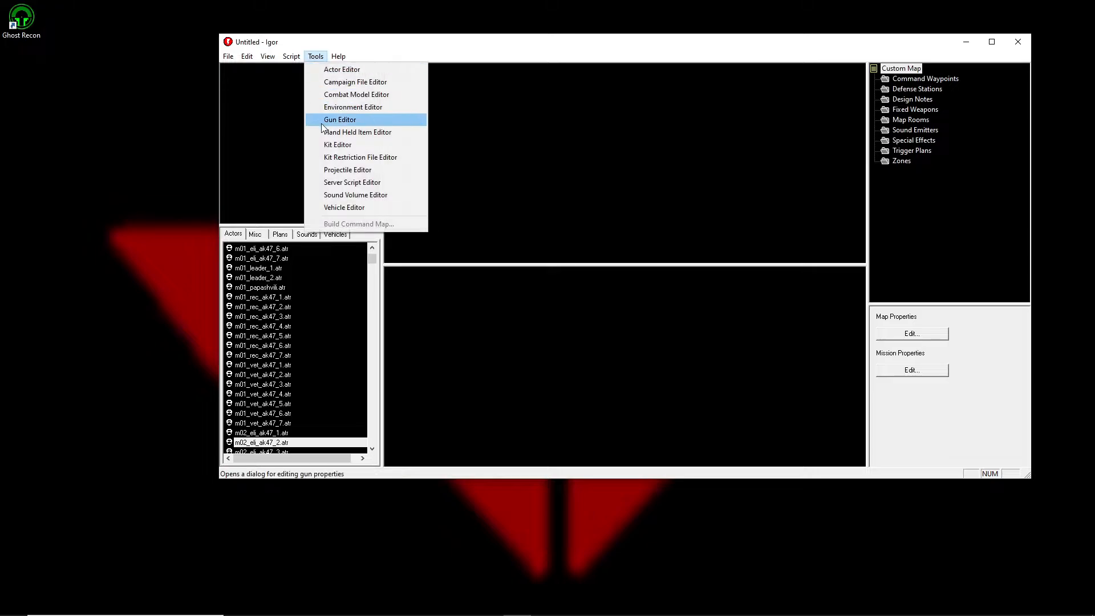
click(344, 143)
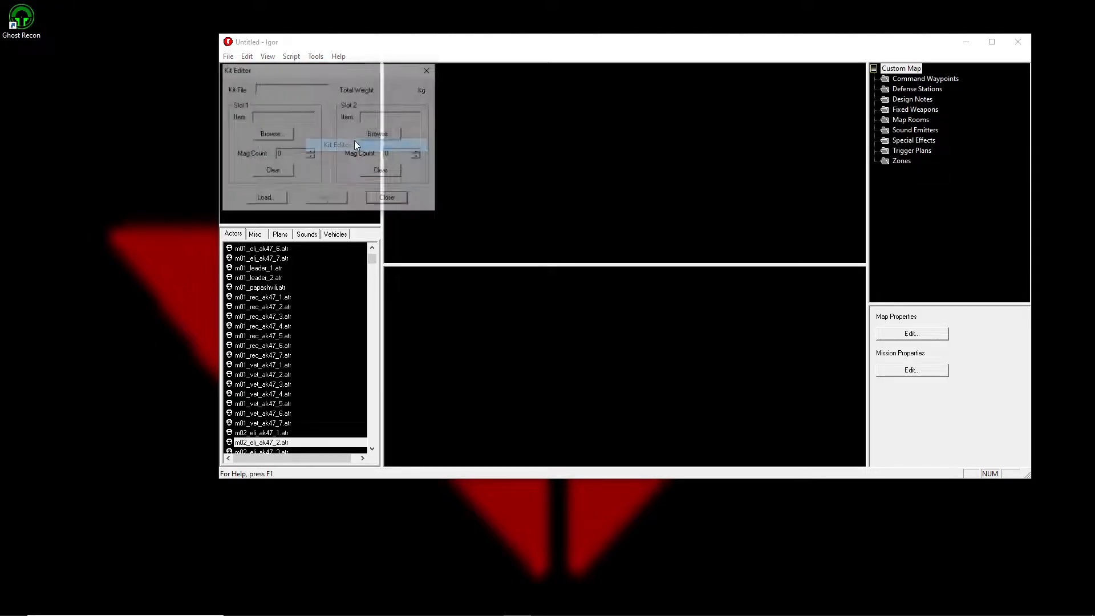
click(272, 134)
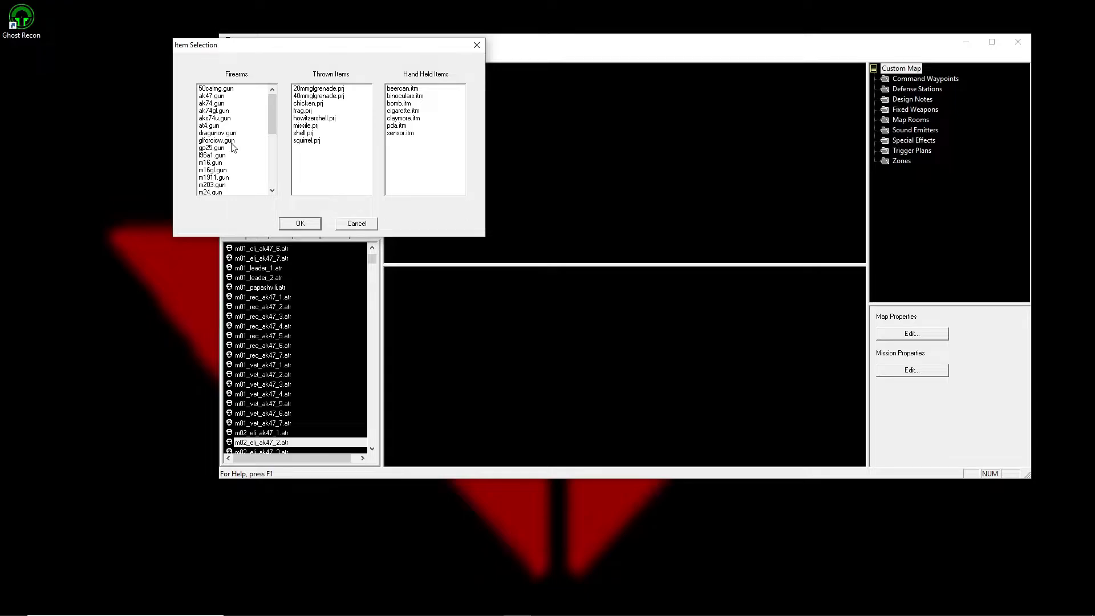
drag(282, 44, 347, 223)
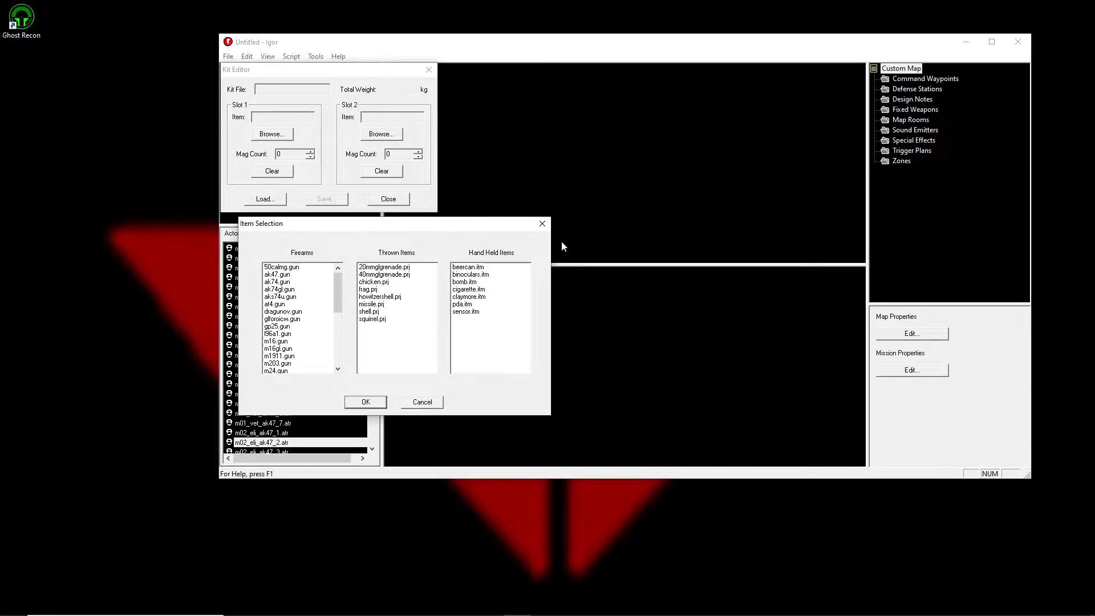
drag(382, 226, 382, 105)
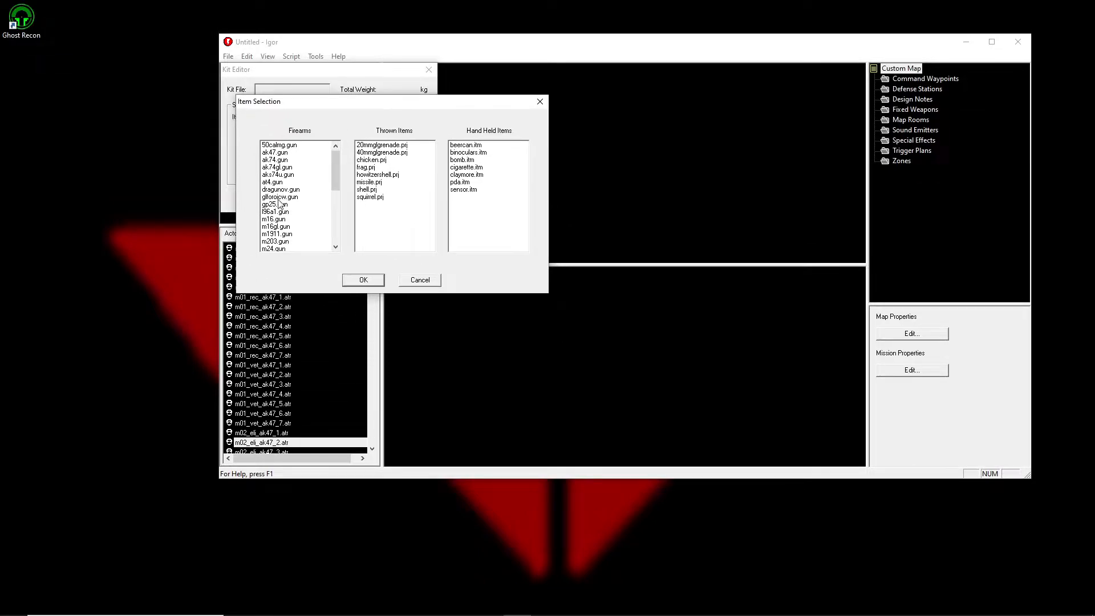
click(273, 169)
click(367, 280)
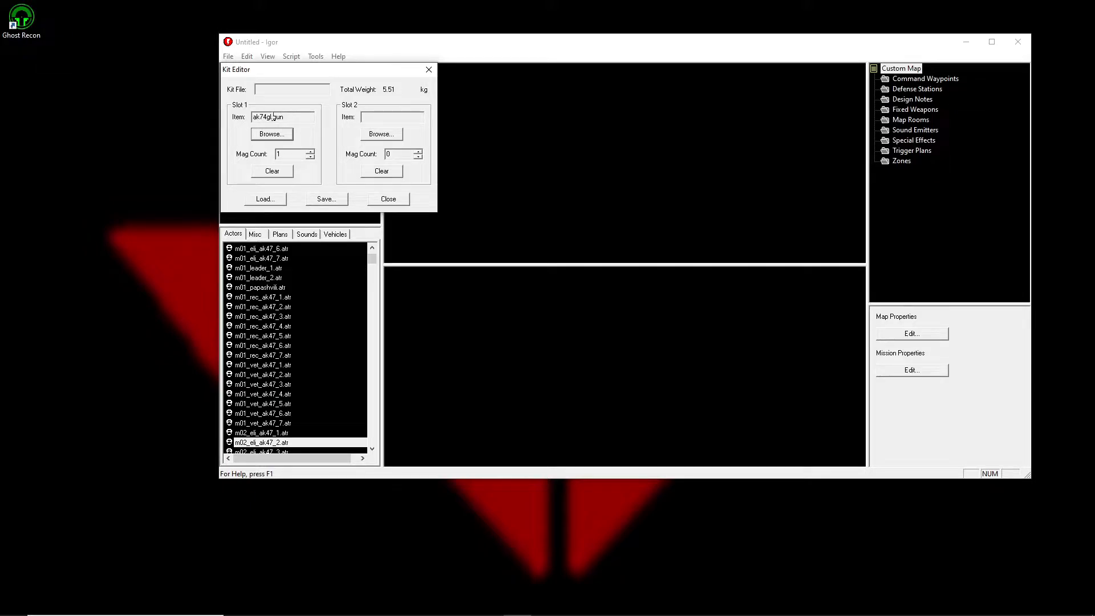
Assign the grenade launcher gp25.gun to slot 2 of the kit.
click(370, 135)
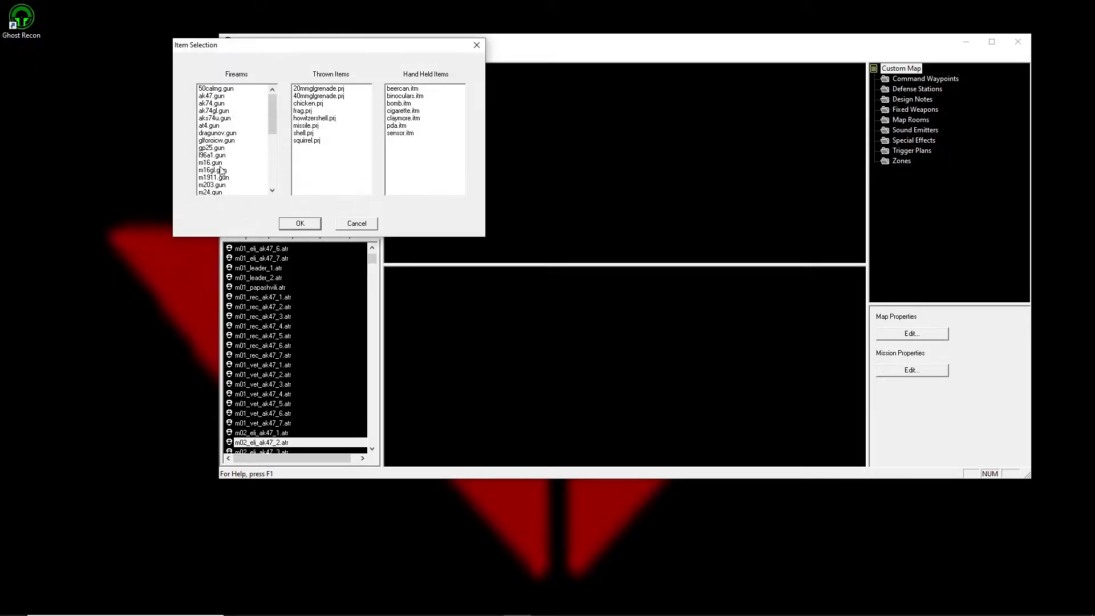
click(214, 147)
click(291, 222)
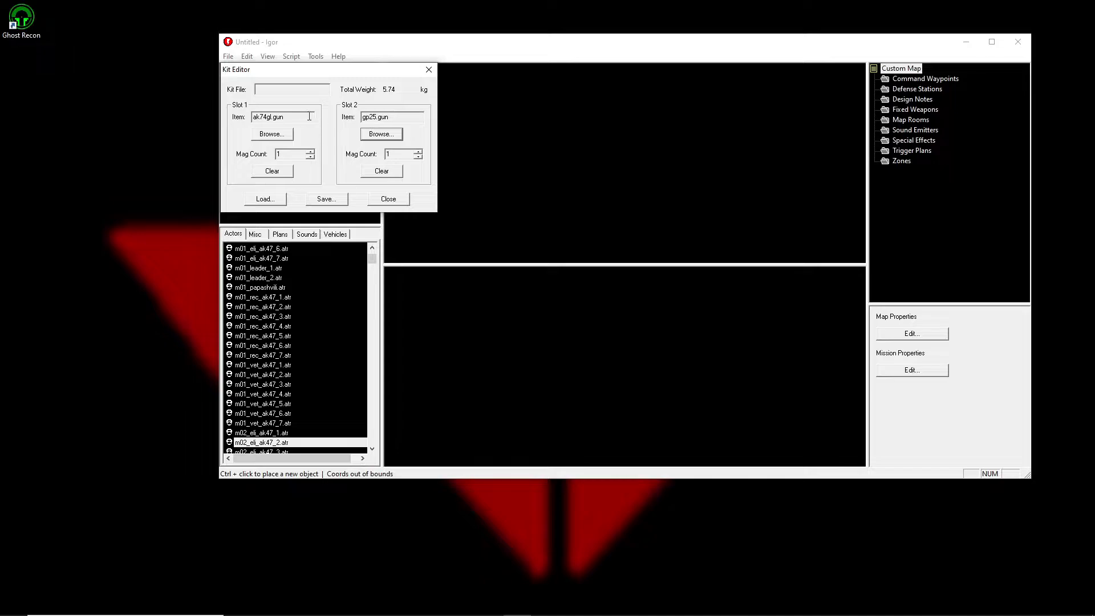
Replace the slot 2 item with the hand held item pda.itm.
click(385, 136)
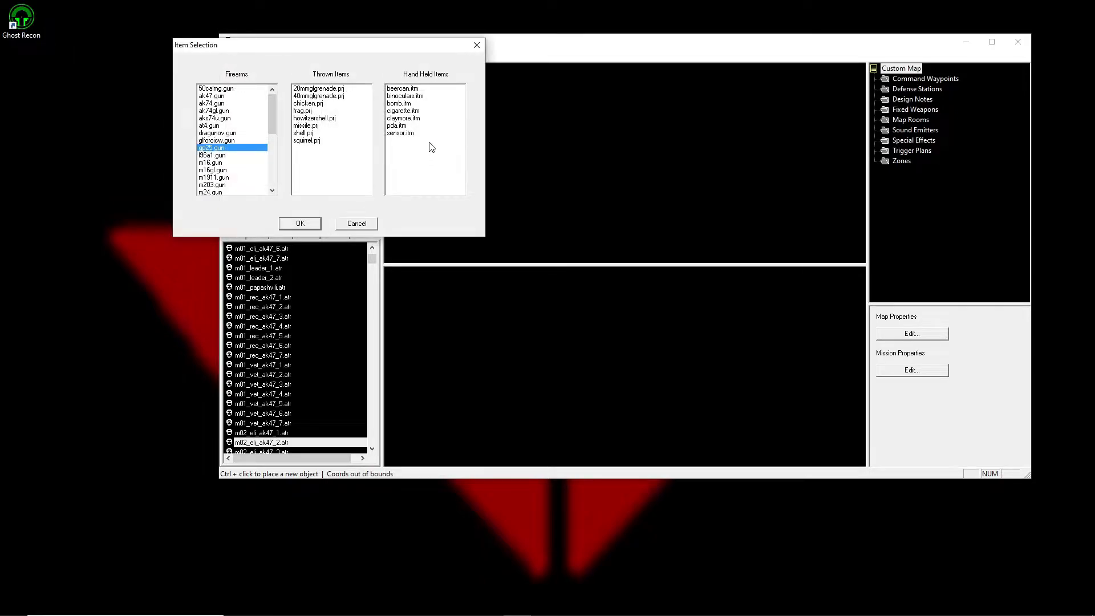
click(420, 91)
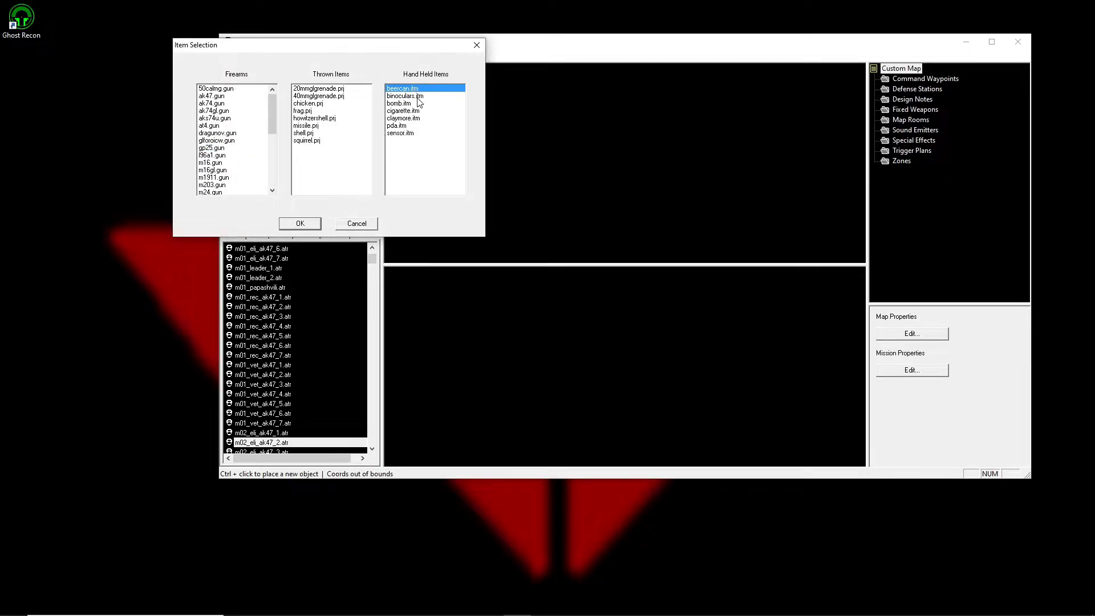
click(418, 98)
click(412, 110)
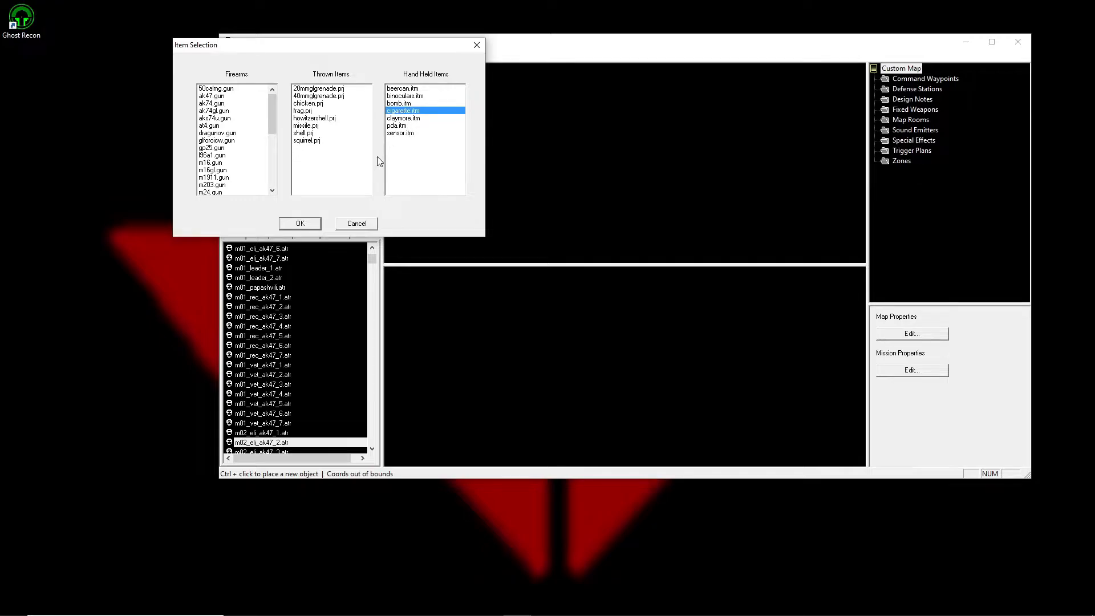
click(407, 127)
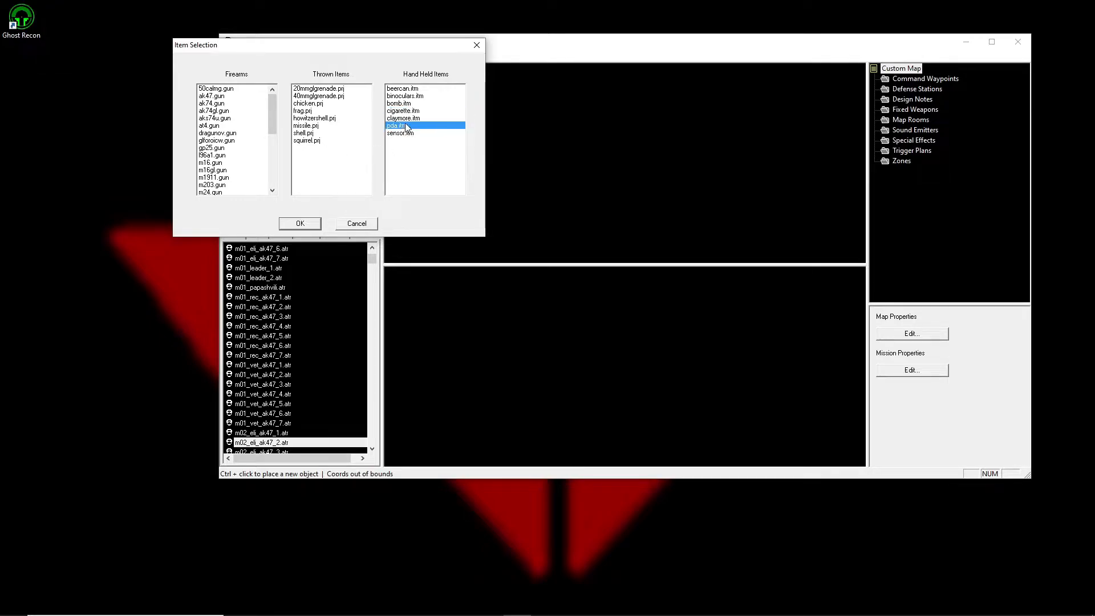
click(312, 224)
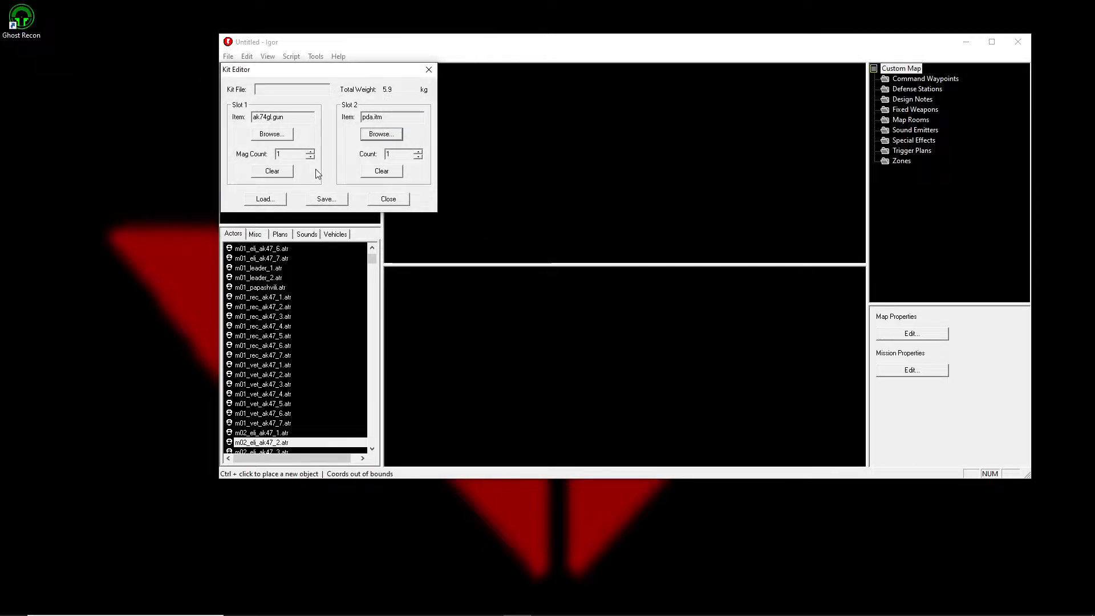
Change the slot 1 firearm to ak74.gun and set its magazine count to 10.
click(271, 134)
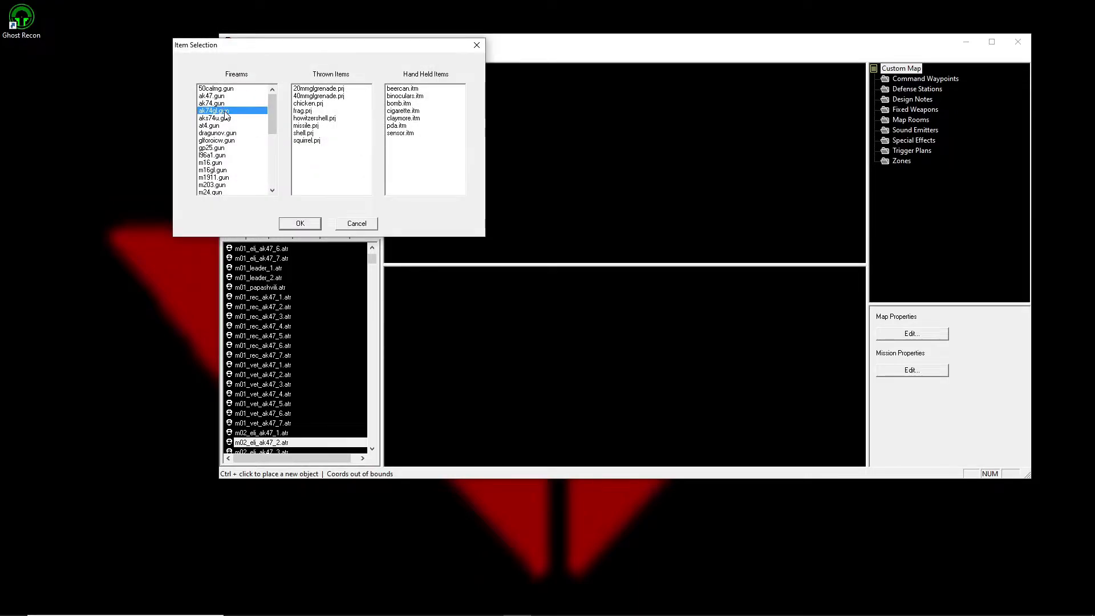
click(212, 103)
click(300, 224)
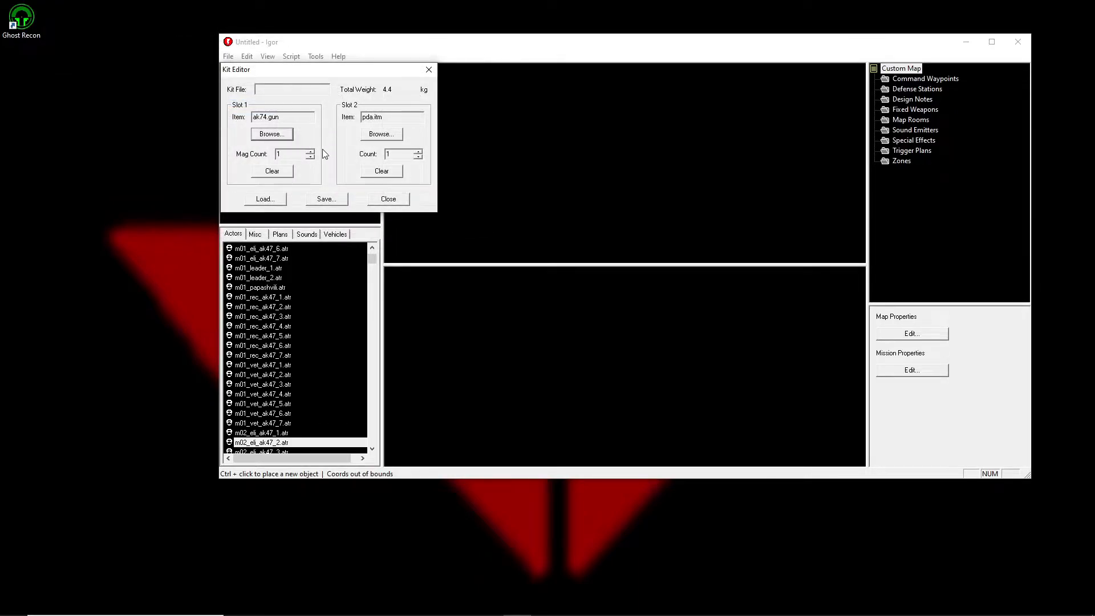
click(310, 151)
click(310, 151)
click(311, 151)
click(311, 151)
click(311, 151)
click(311, 151)
click(311, 151)
click(300, 154)
click(311, 152)
Clear slot 2 and assign the hand held item pda.itm to it again.
click(382, 171)
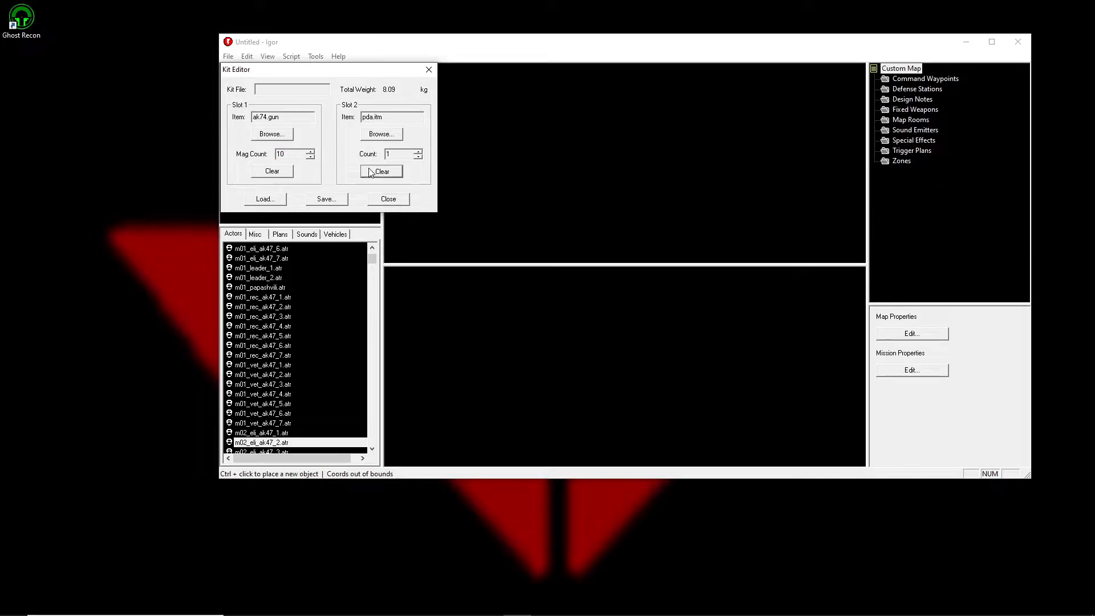
click(381, 136)
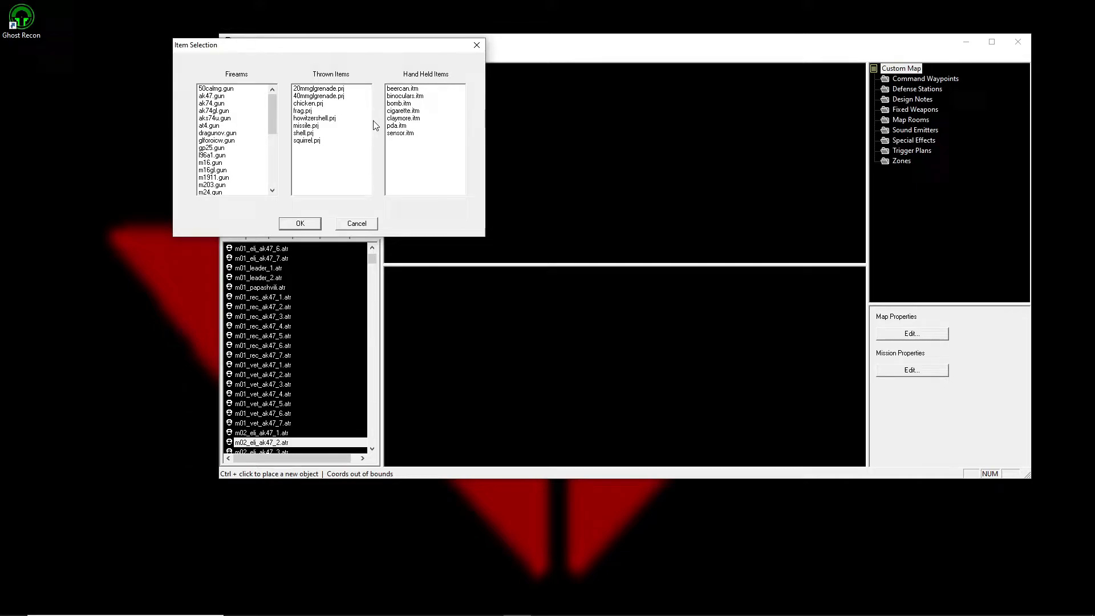
click(405, 126)
click(300, 223)
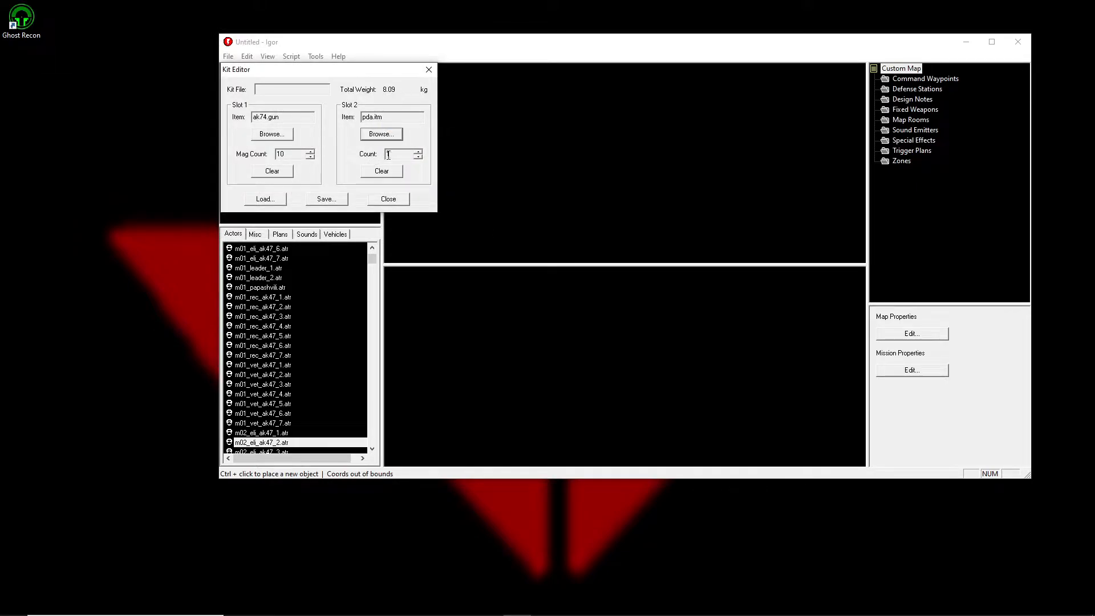
click(386, 136)
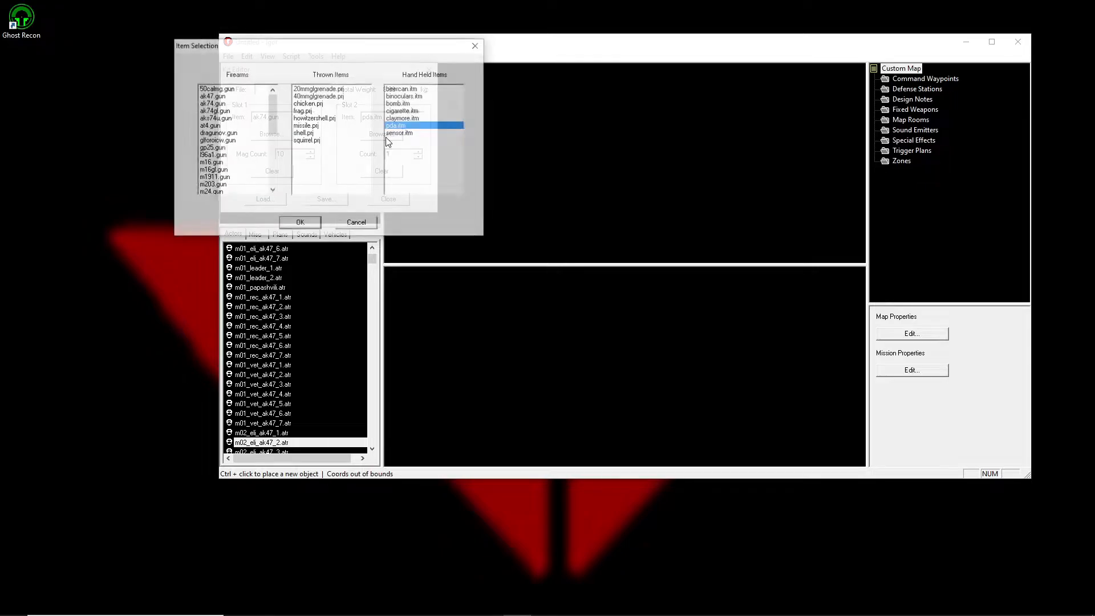
click(308, 142)
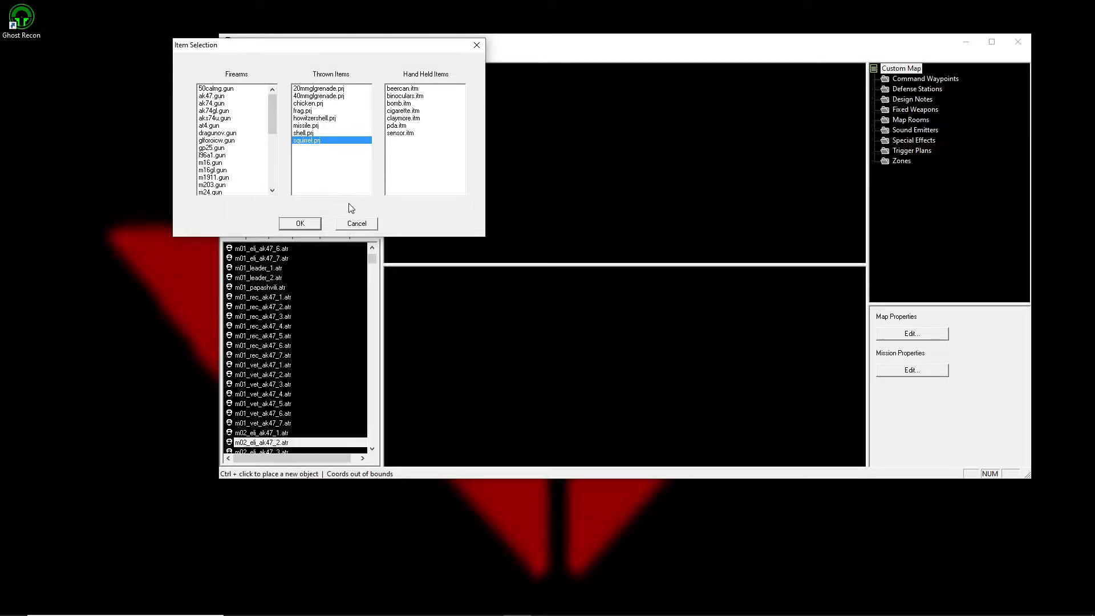
click(350, 223)
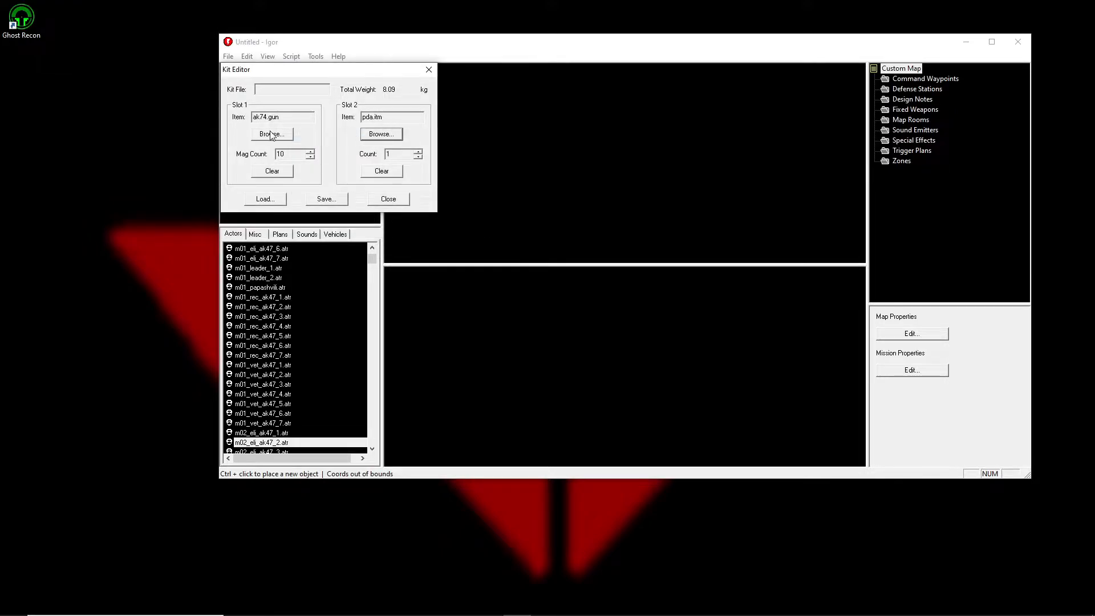
Start saving the kit and browse from the Origmiss Equip folder to the kits folder of the bob1 mod.
click(327, 199)
drag(386, 71, 345, 83)
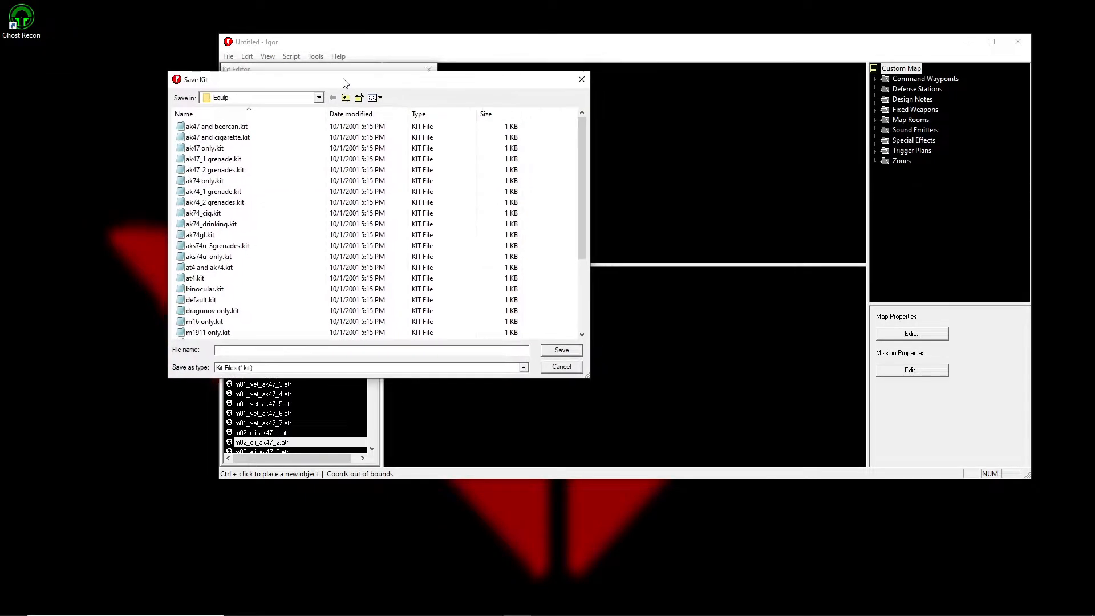
click(346, 97)
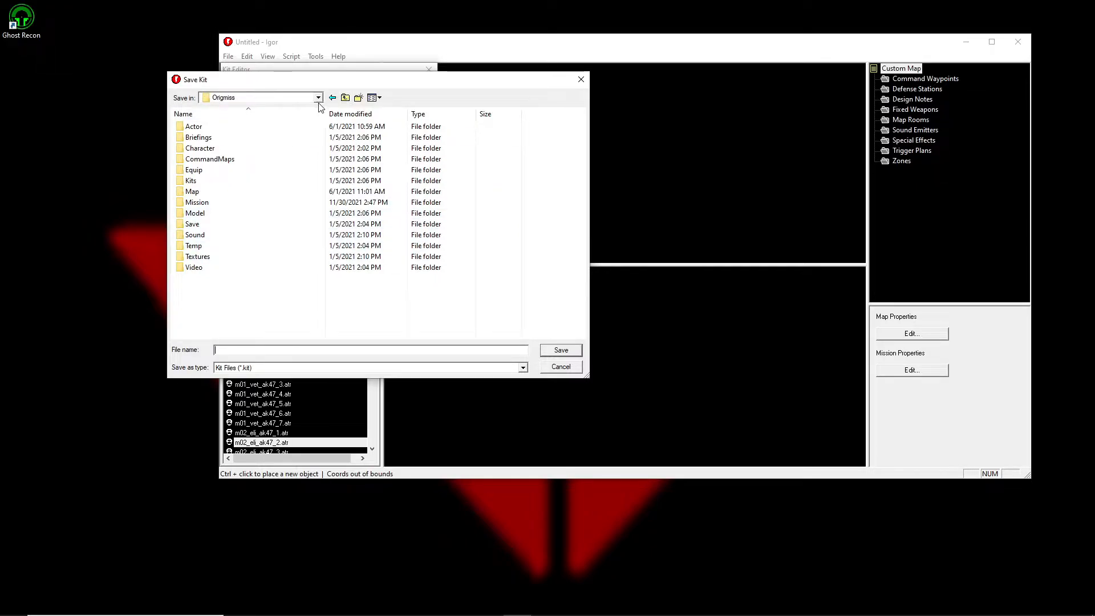
click(345, 97)
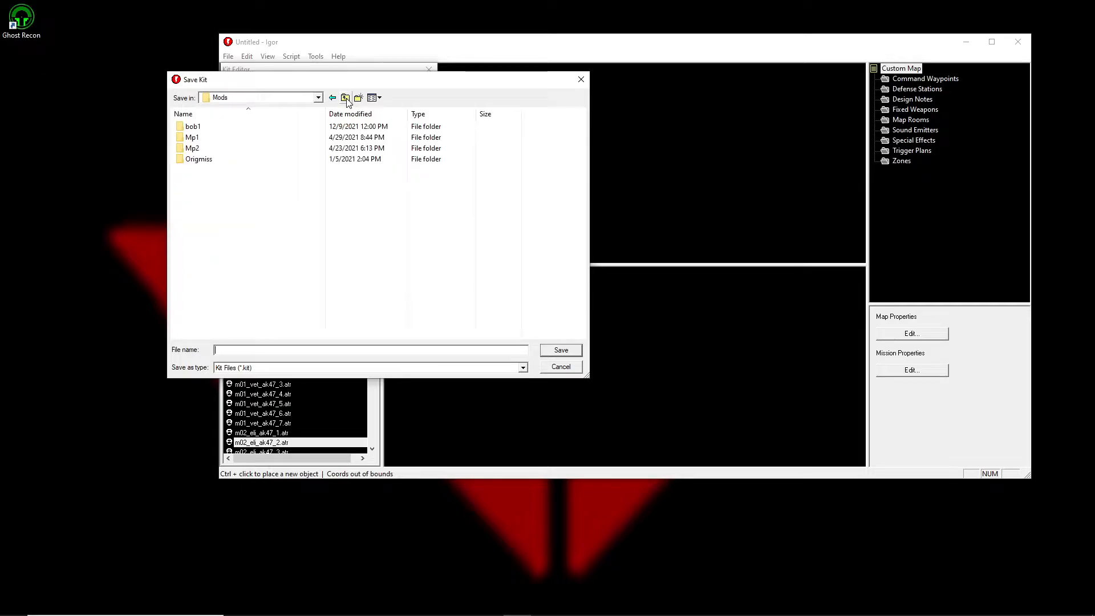
double_click(203, 127)
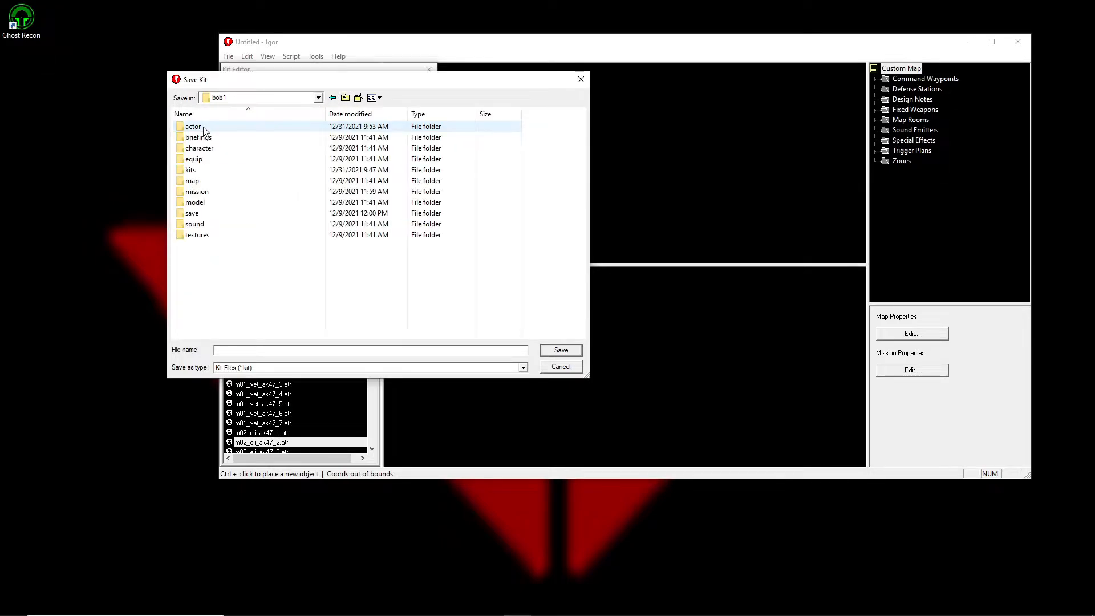
double_click(220, 170)
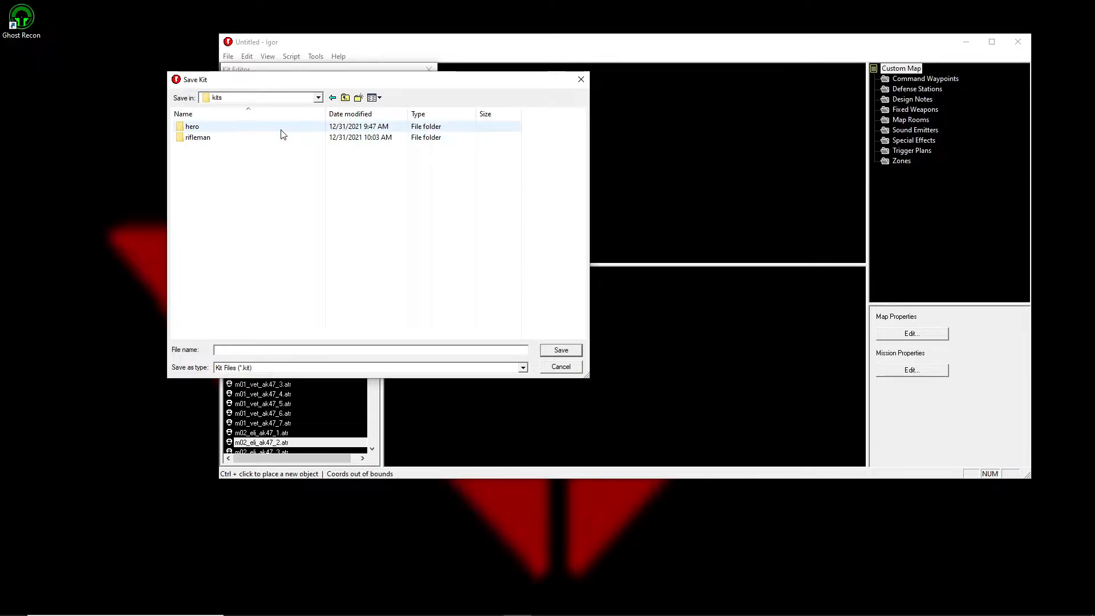
Look inside the bob1 mod's actor folder, and return to its kits folder to examine the subfolders.
click(349, 100)
double_click(232, 126)
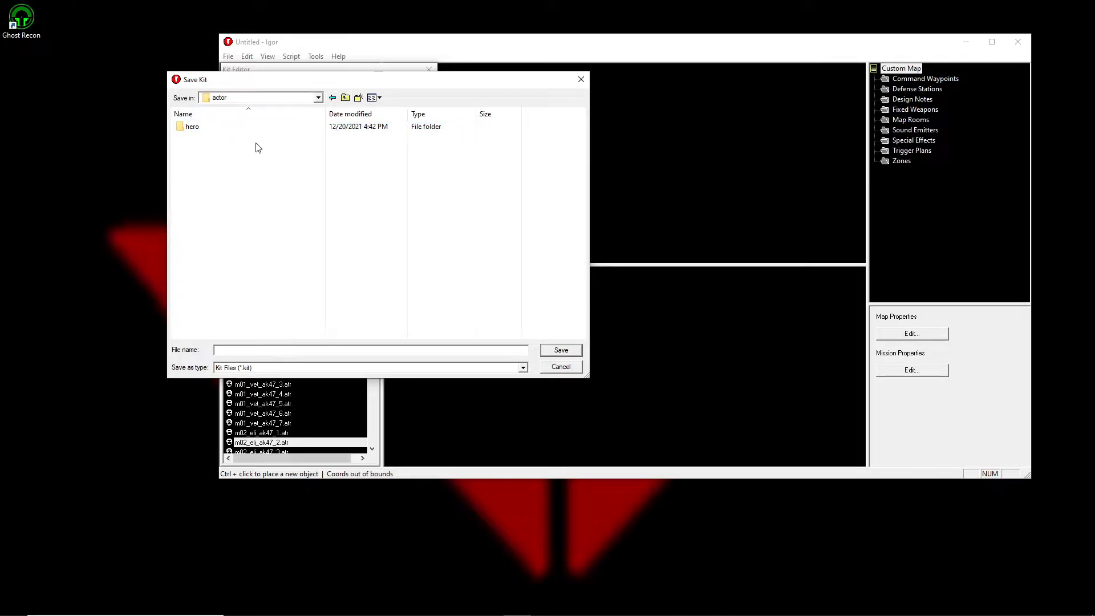
click(344, 99)
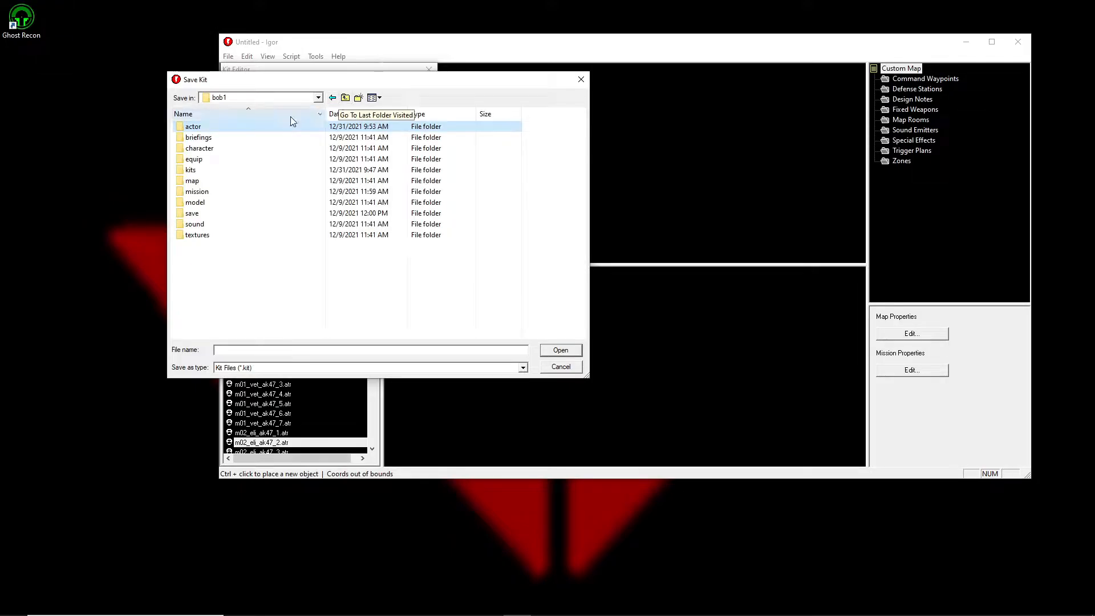
double_click(213, 170)
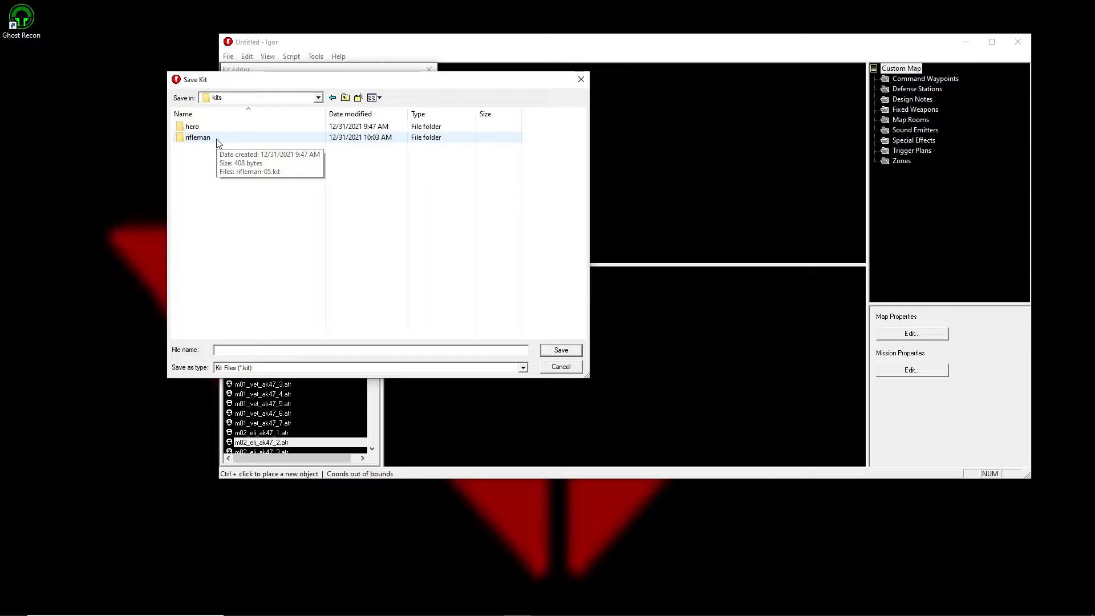
Examine the folder structure of the original game's Kits folder under Mods\Origmiss.
click(345, 97)
click(345, 97)
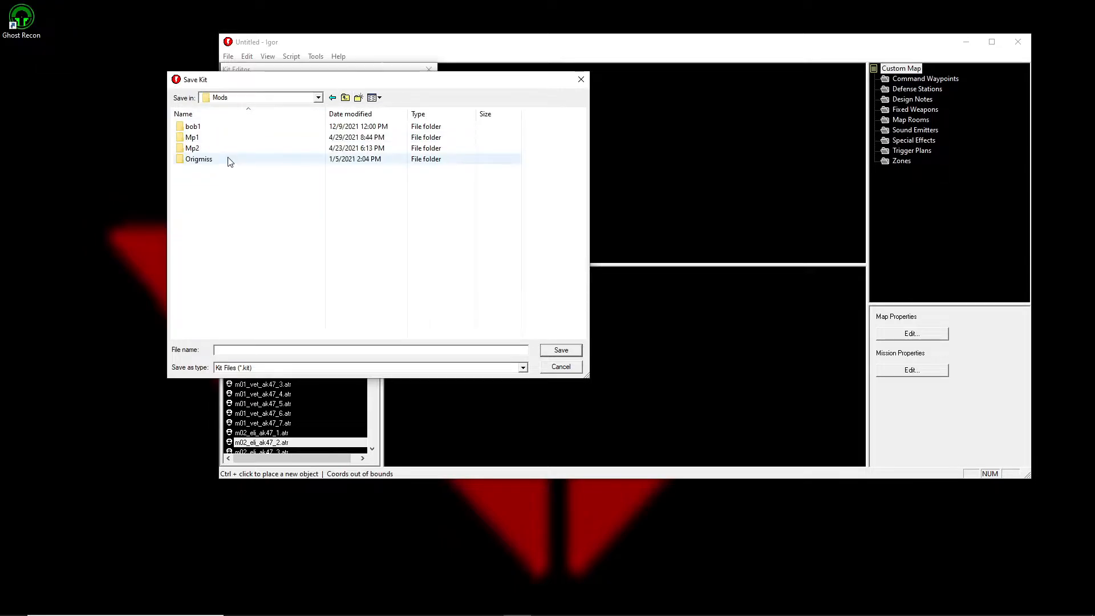
double_click(220, 160)
double_click(200, 181)
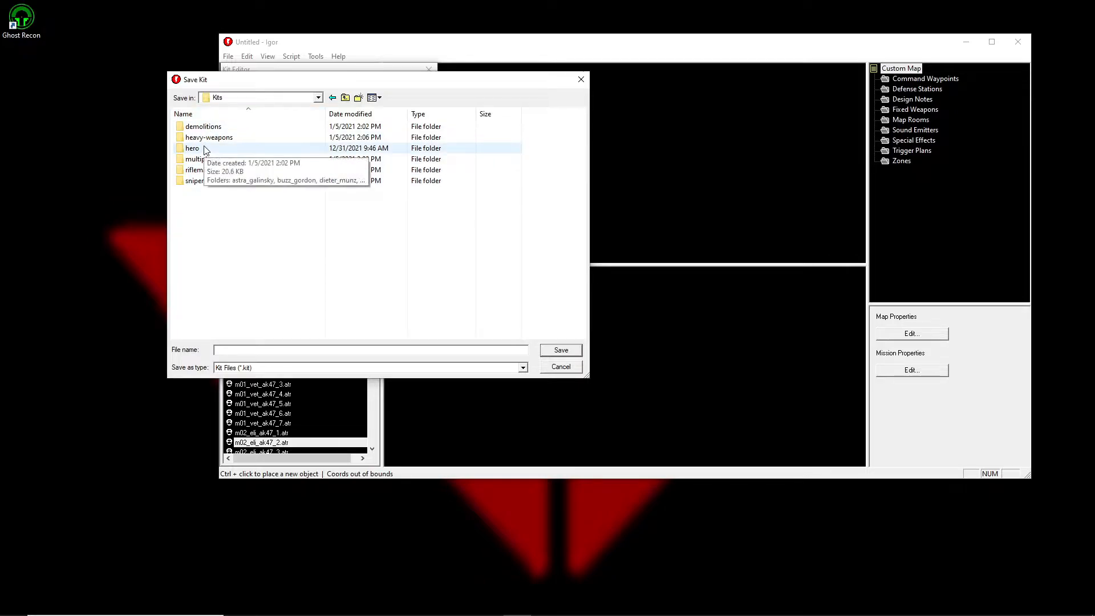
click(345, 98)
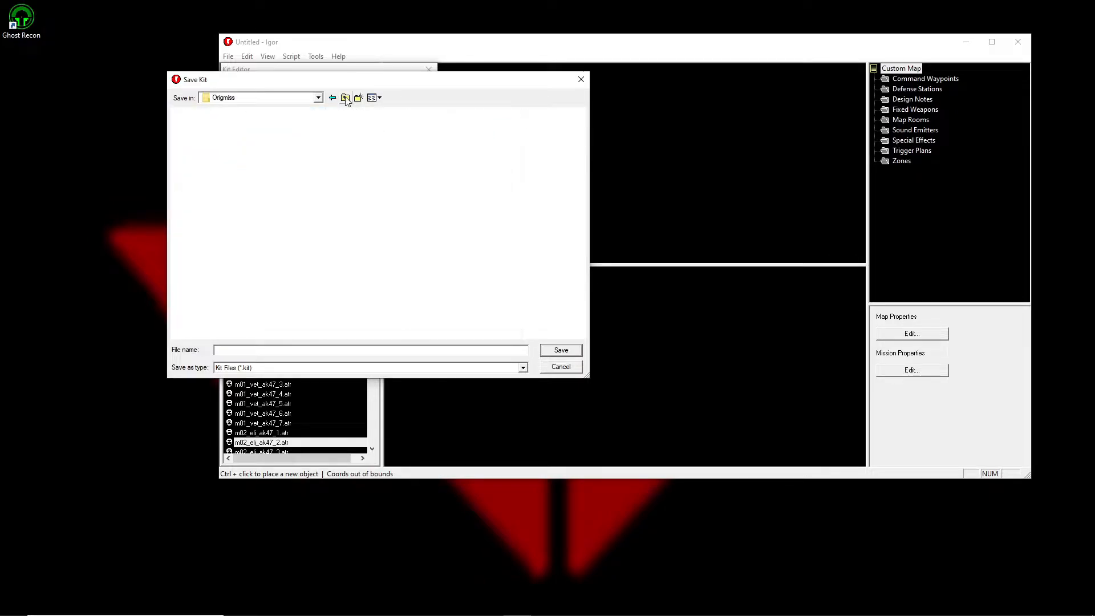
Set the kit's save location to the bob1 mod's kits\hero\guram_osadze folder.
double_click(228, 136)
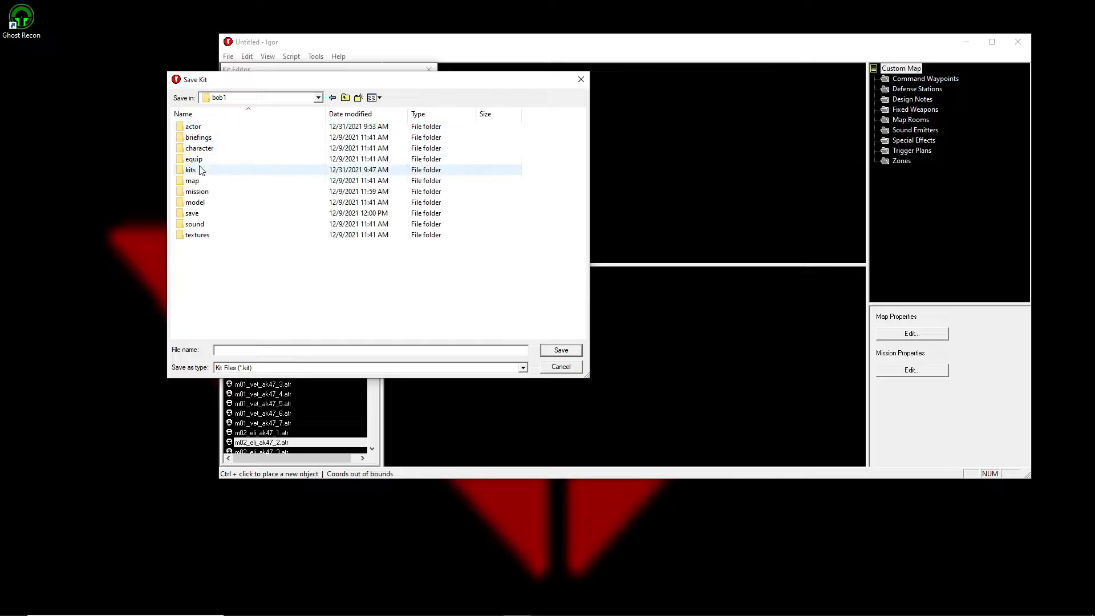
double_click(198, 168)
double_click(211, 127)
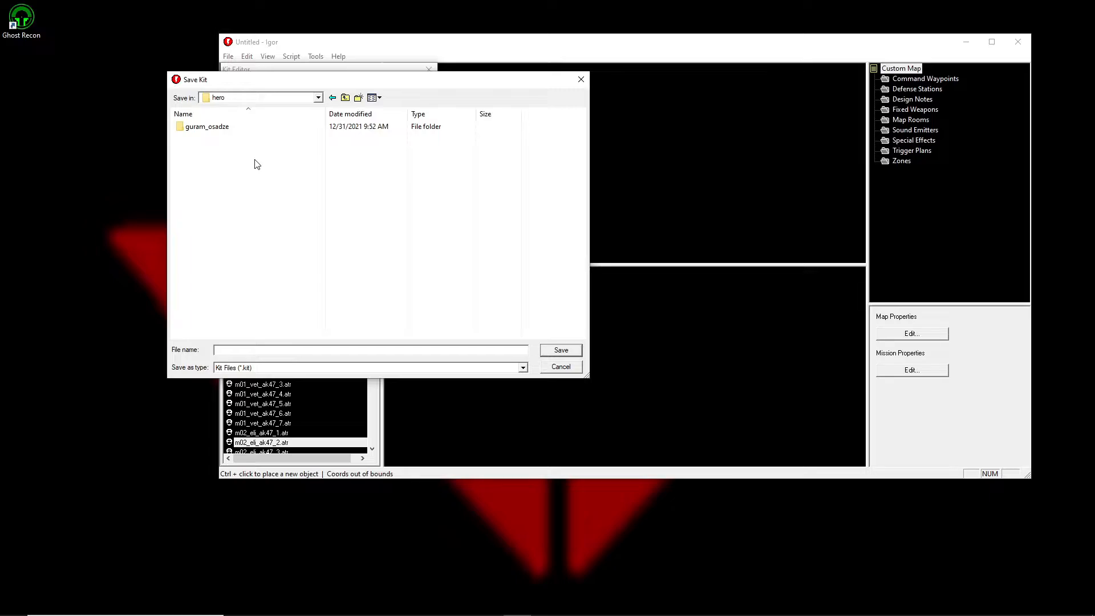
drag(335, 80, 370, 81)
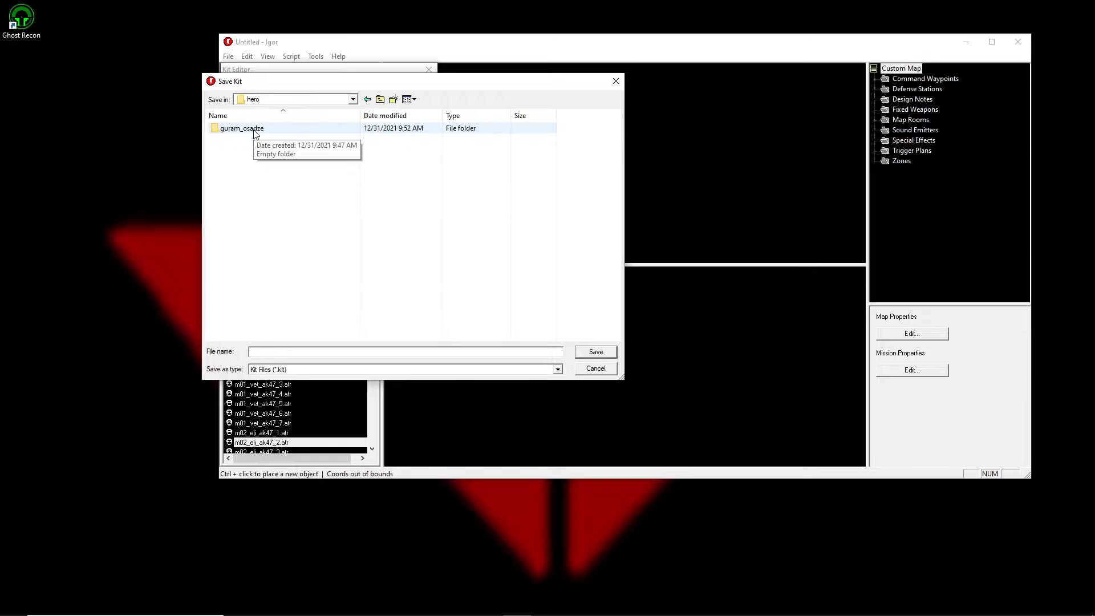
double_click(255, 131)
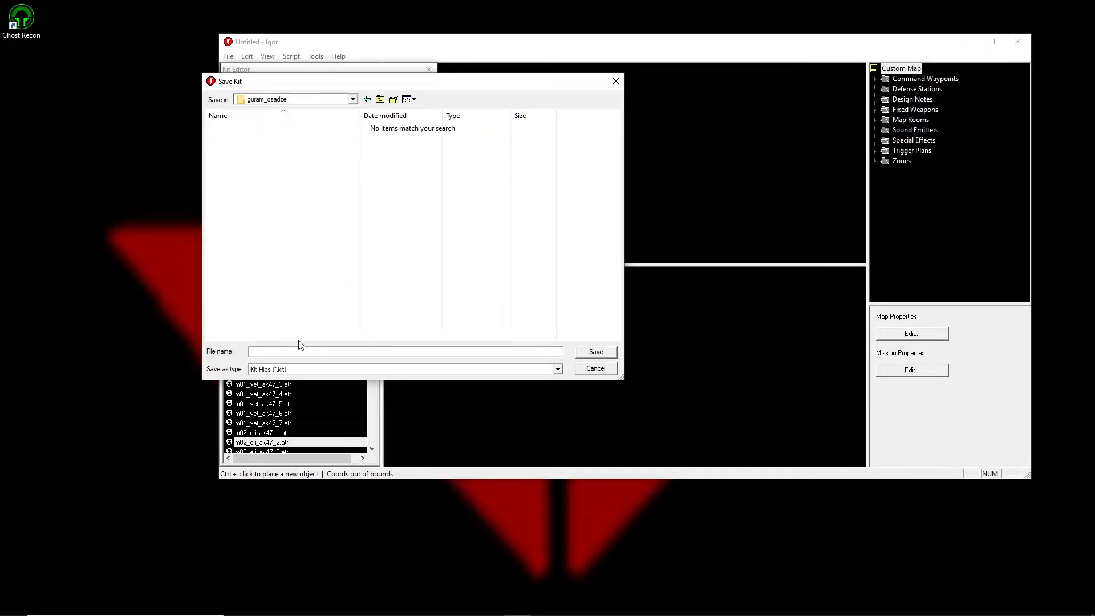
Switch to File Explorer at the Ghost Recon install folder and examine the kit file names in Mods\Origmiss\Kits\rifleman.
right_click(34, 24)
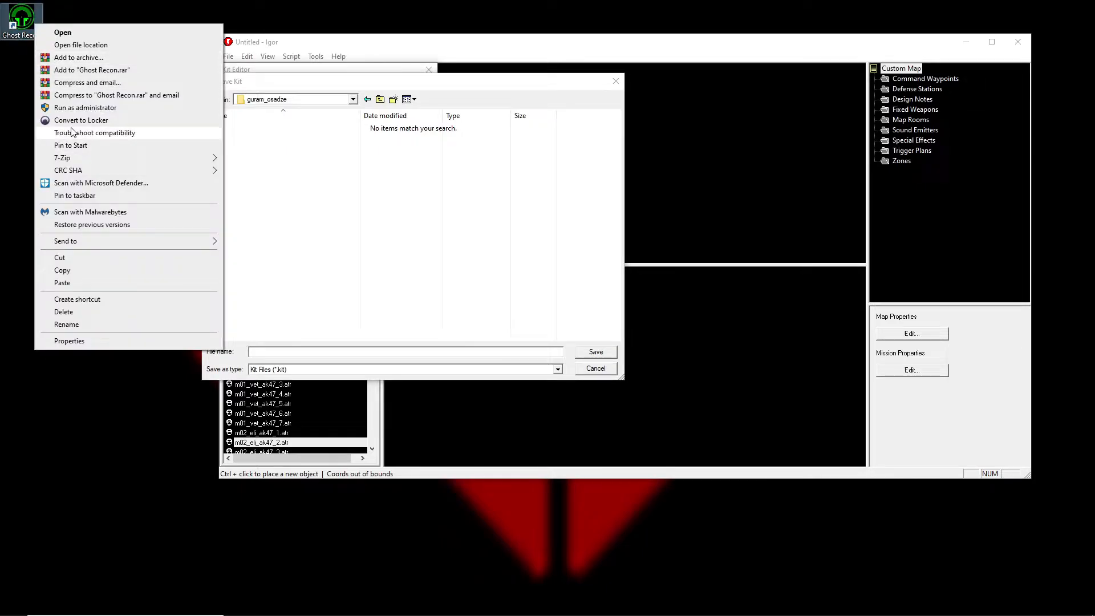
click(80, 45)
drag(244, 129, 849, 90)
double_click(747, 222)
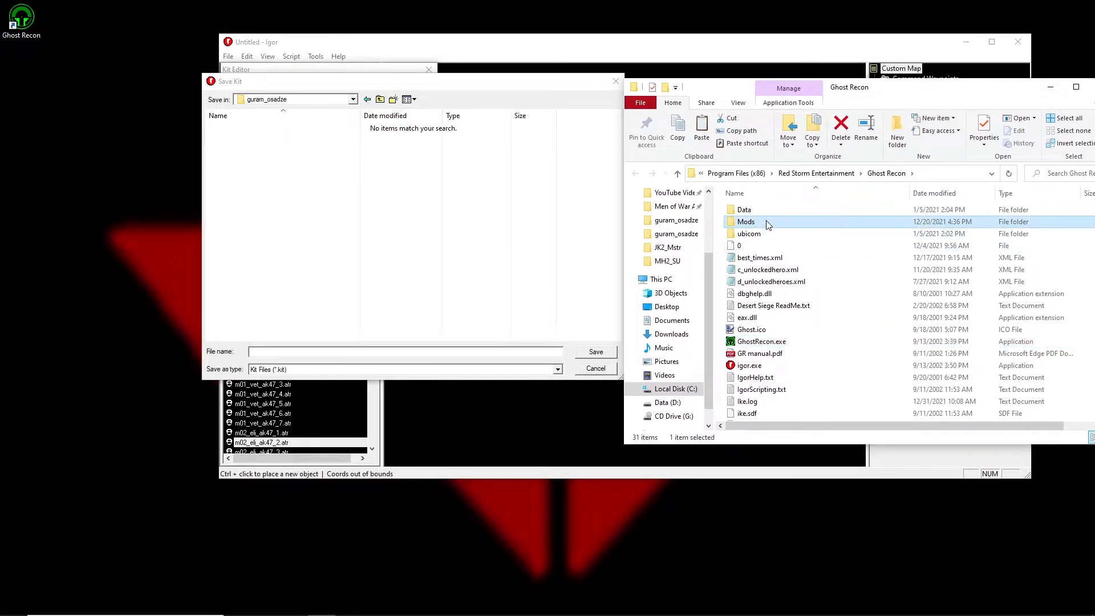
double_click(764, 246)
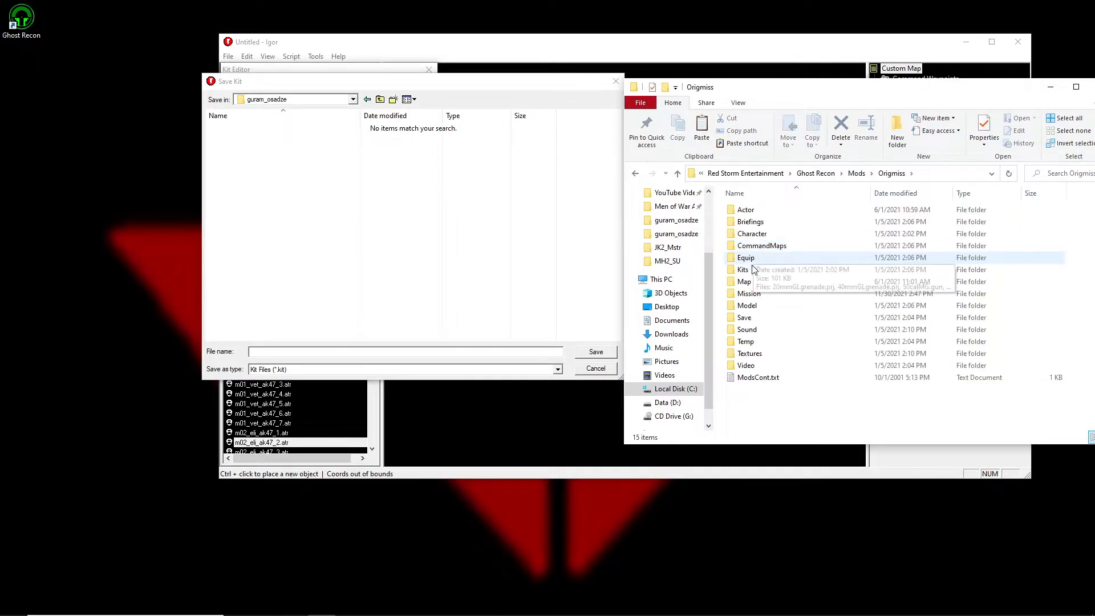
click(766, 273)
double_click(766, 274)
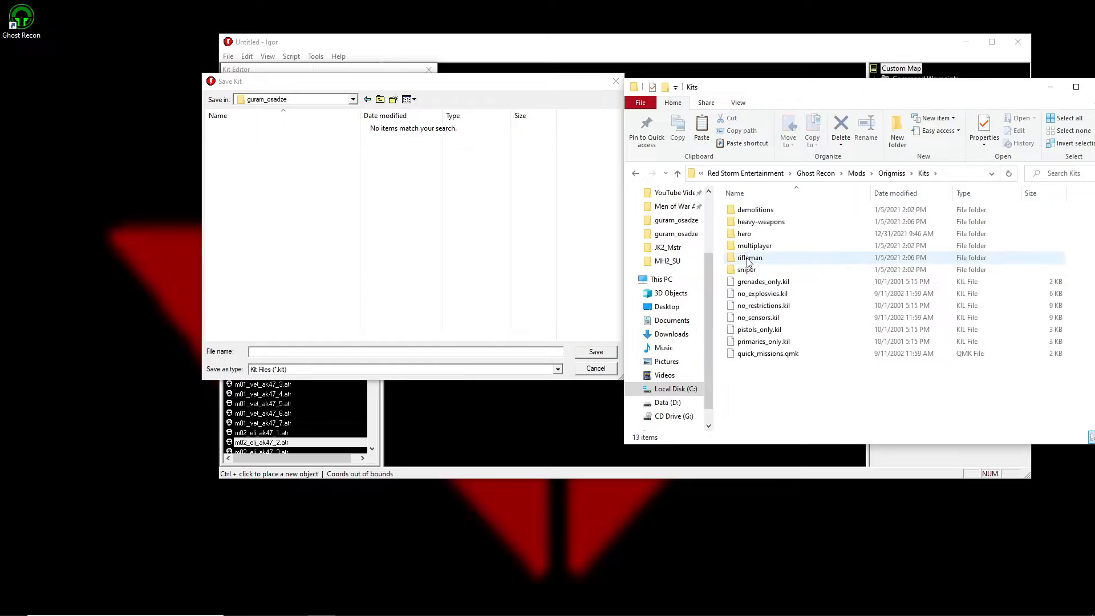
double_click(764, 258)
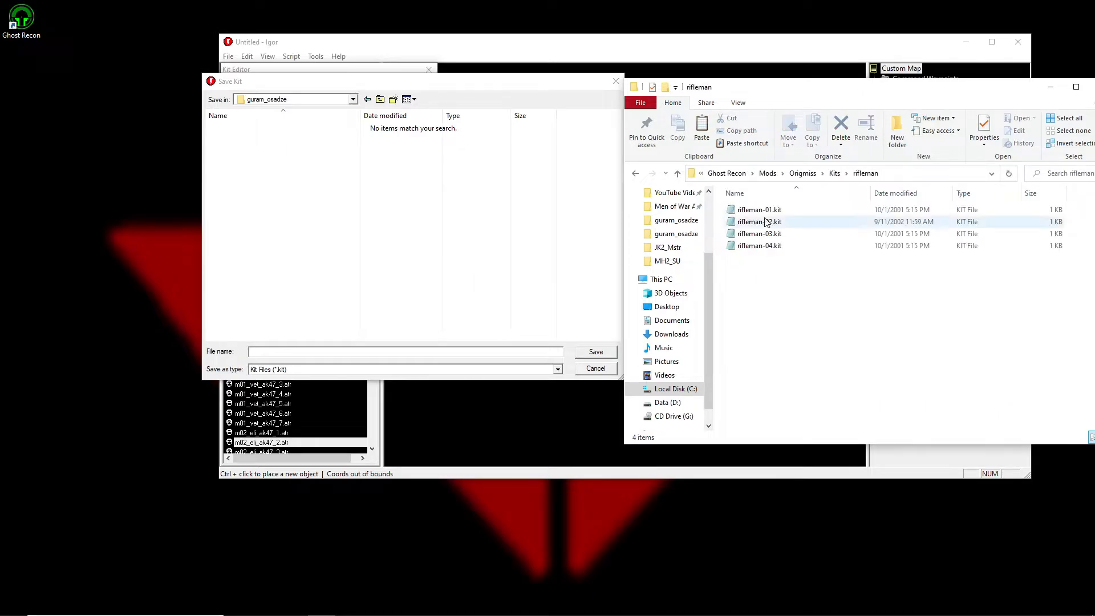
Check how the kit files are named in the original Kits\hero\guram_osadze folder.
click(834, 172)
double_click(760, 234)
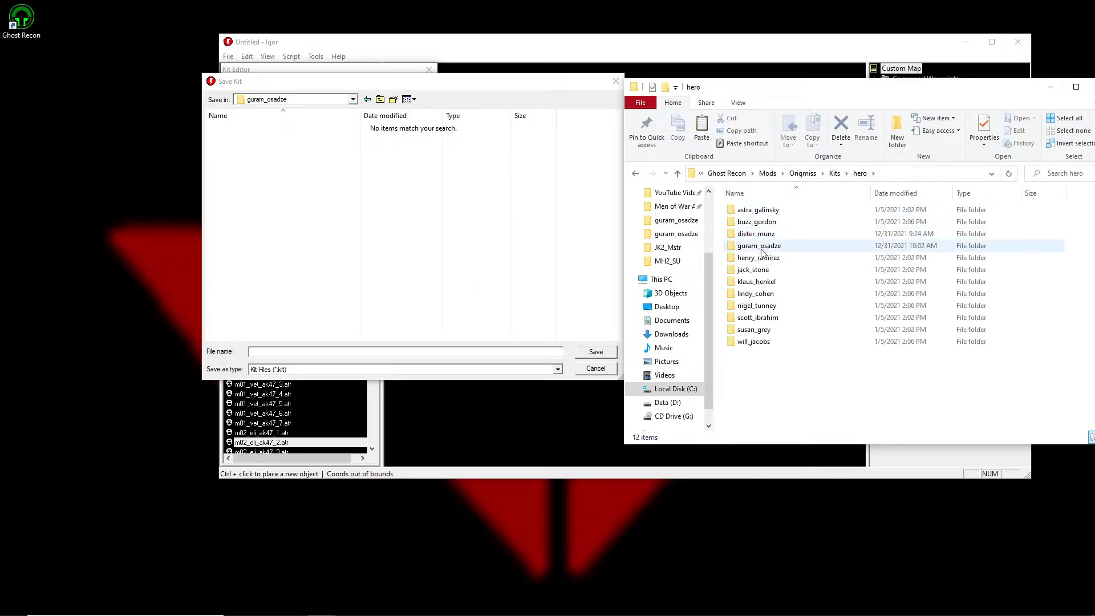
click(762, 248)
double_click(762, 249)
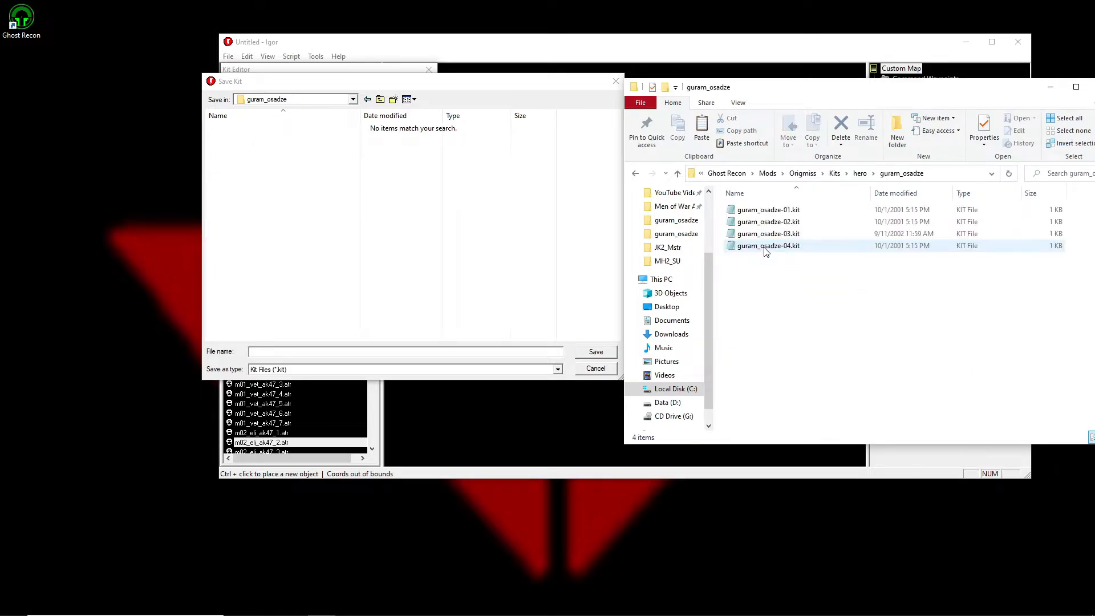
click(504, 107)
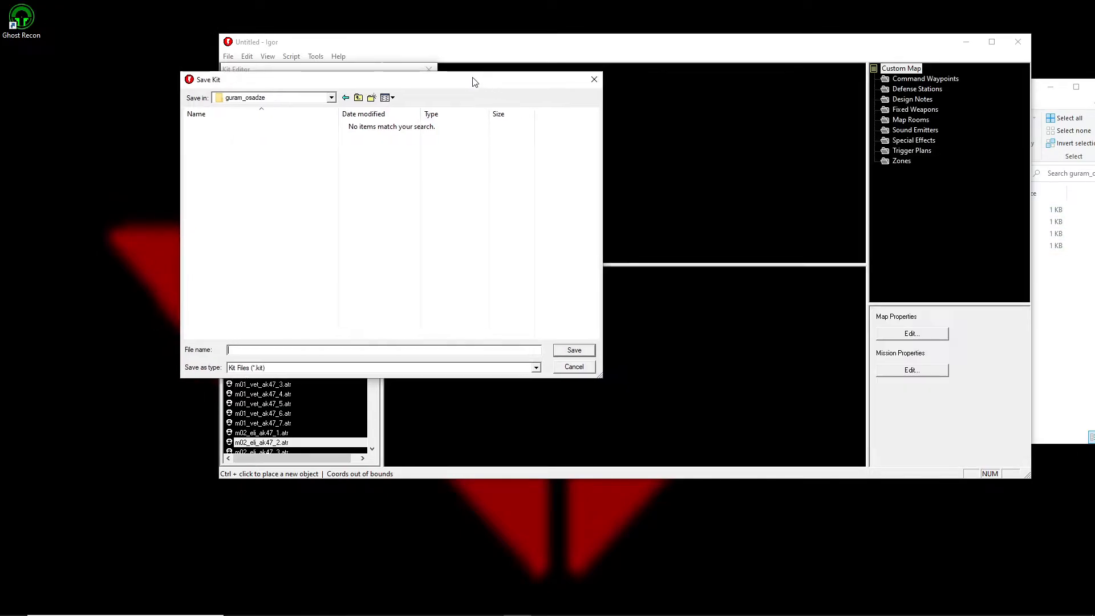
click(1036, 280)
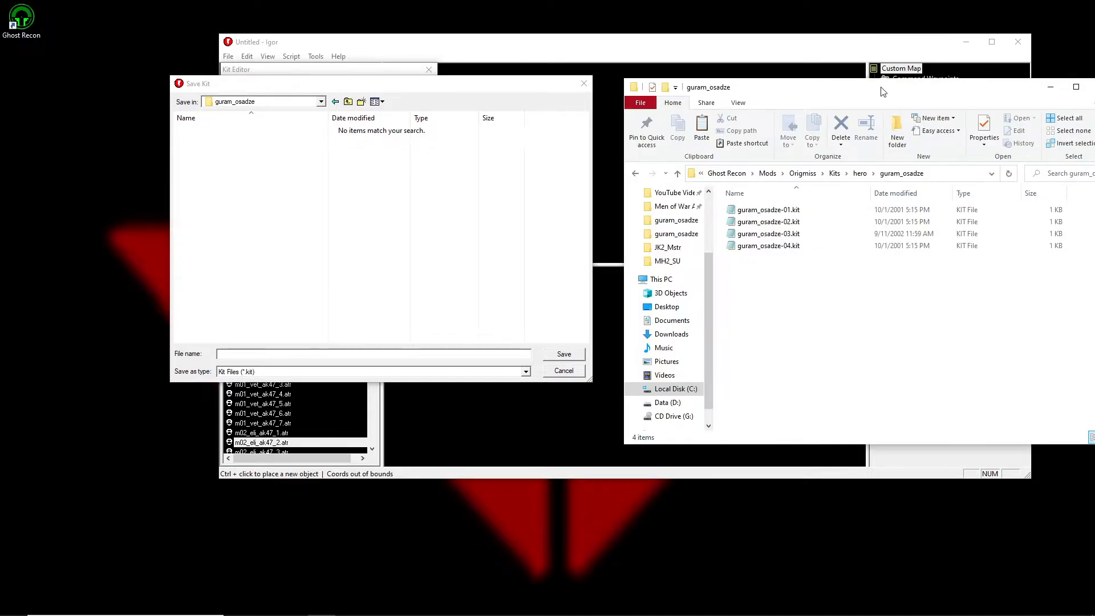
drag(882, 94, 661, 425)
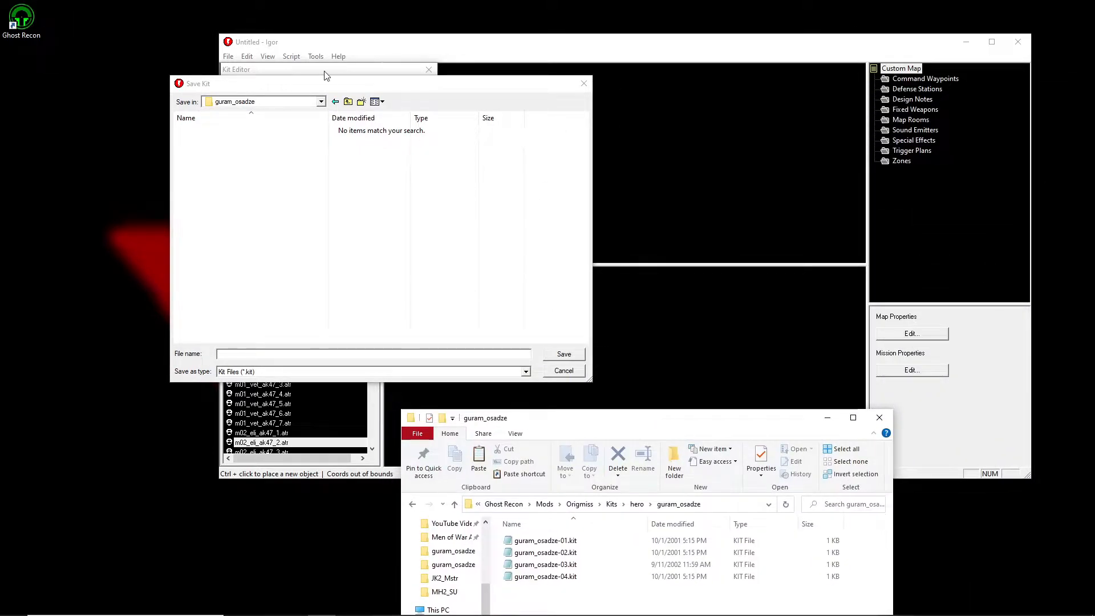
click(261, 354)
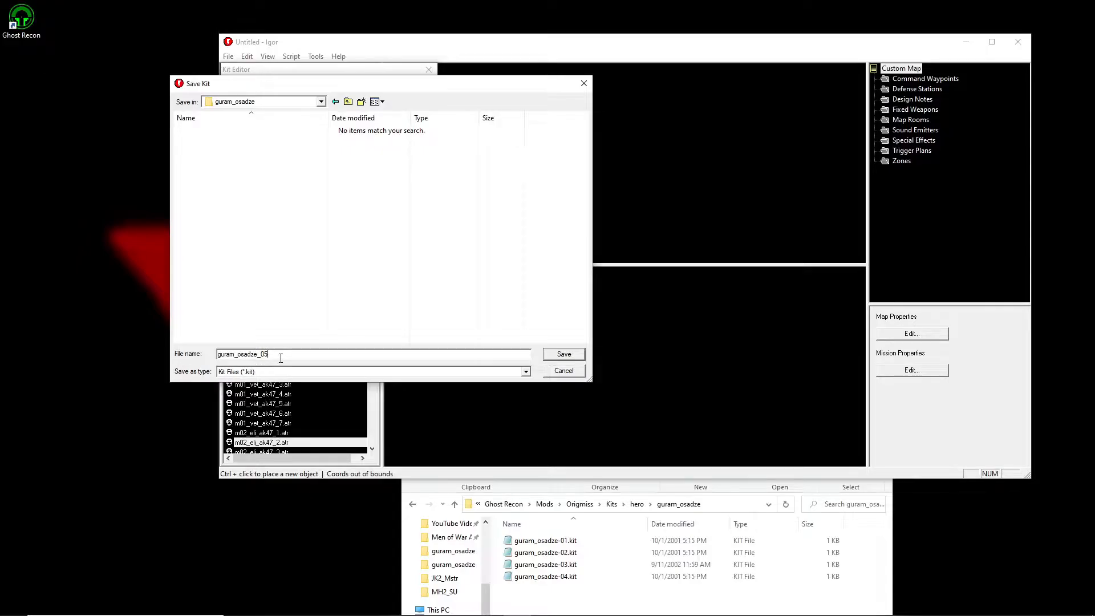
key(Return)
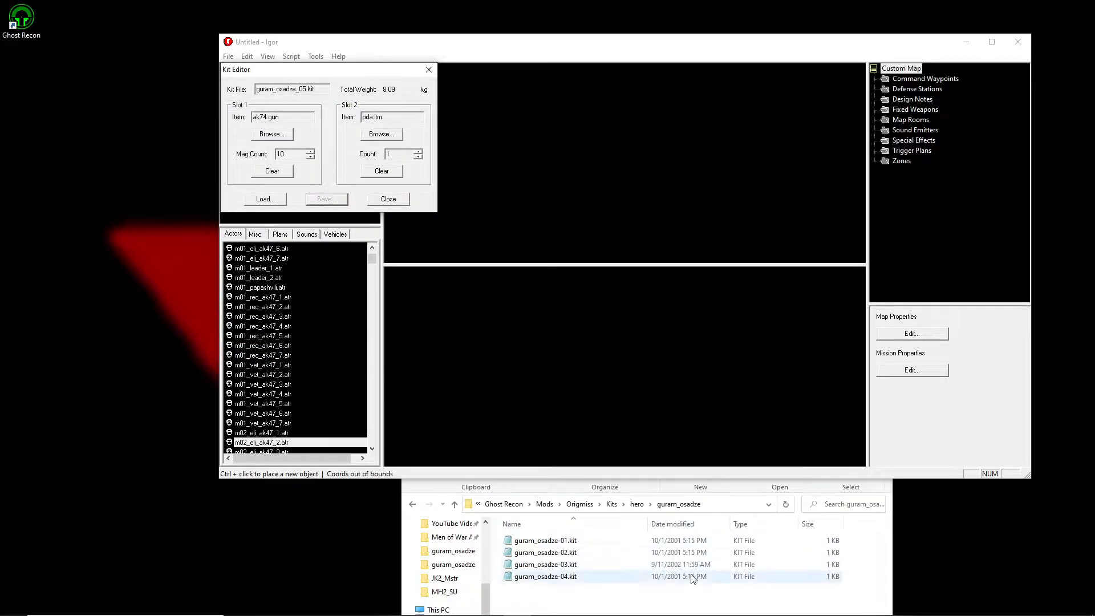
click(692, 595)
drag(661, 421, 661, 172)
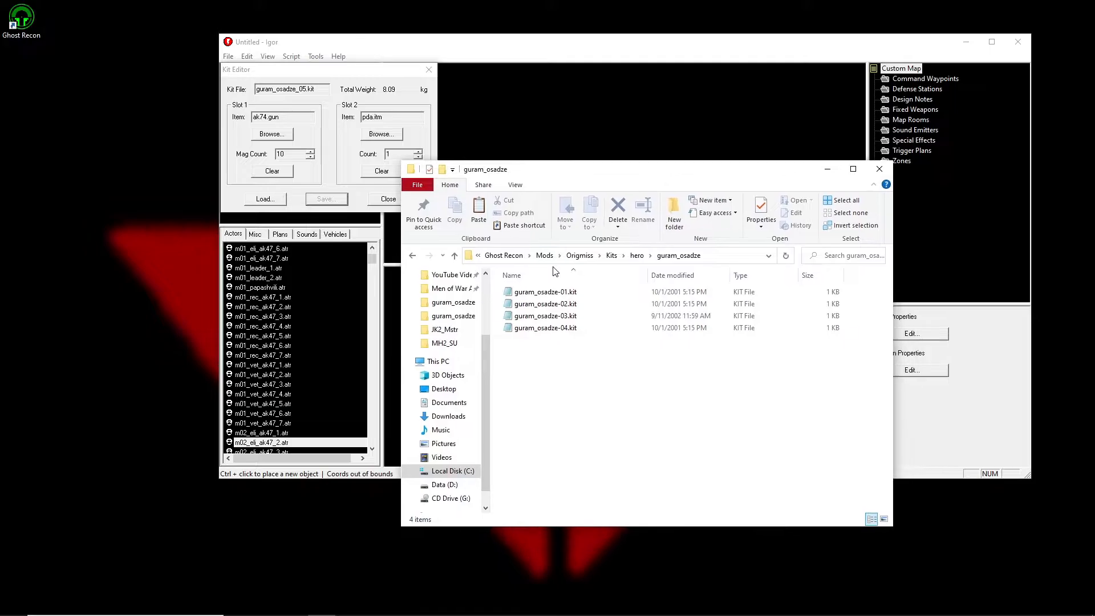
click(544, 256)
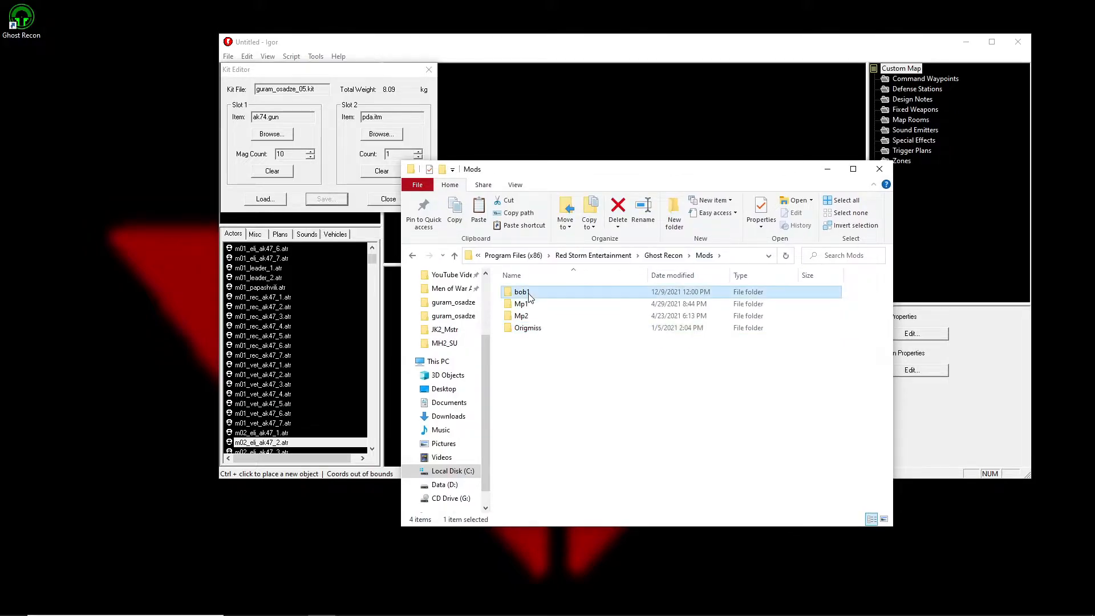
double_click(529, 296)
double_click(527, 340)
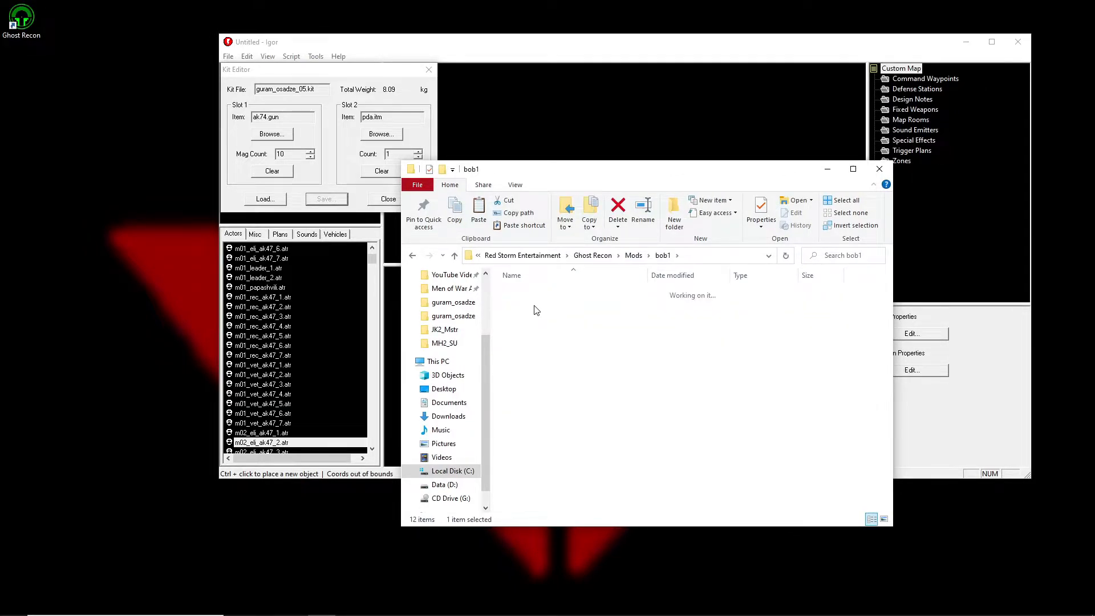
double_click(521, 292)
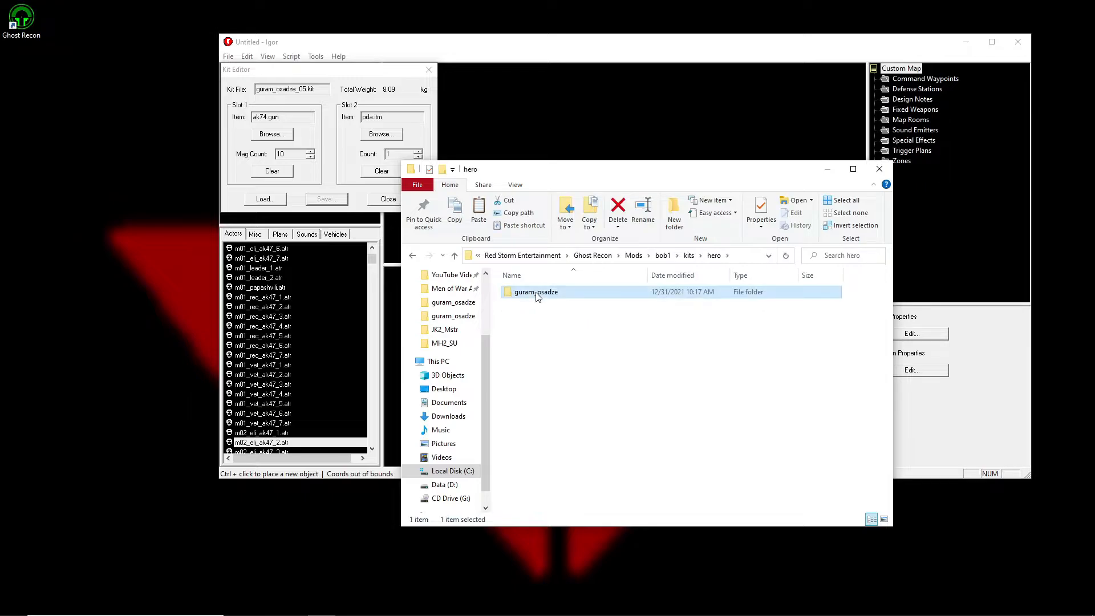
double_click(539, 292)
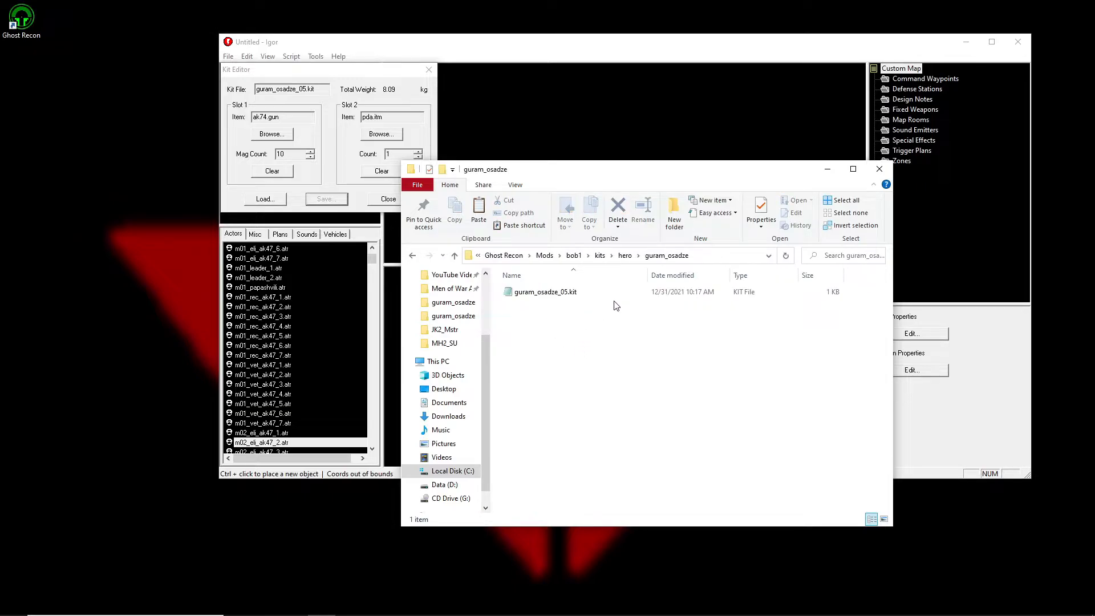
Go back up to the bob1 mod's kits folder and select its rifleman folder.
click(624, 256)
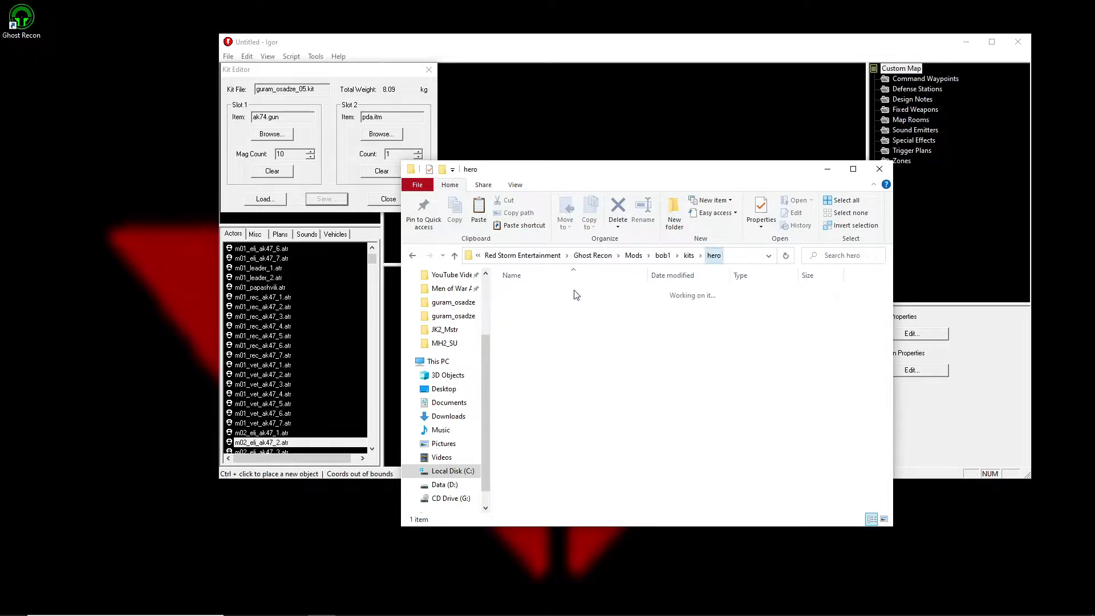
click(689, 254)
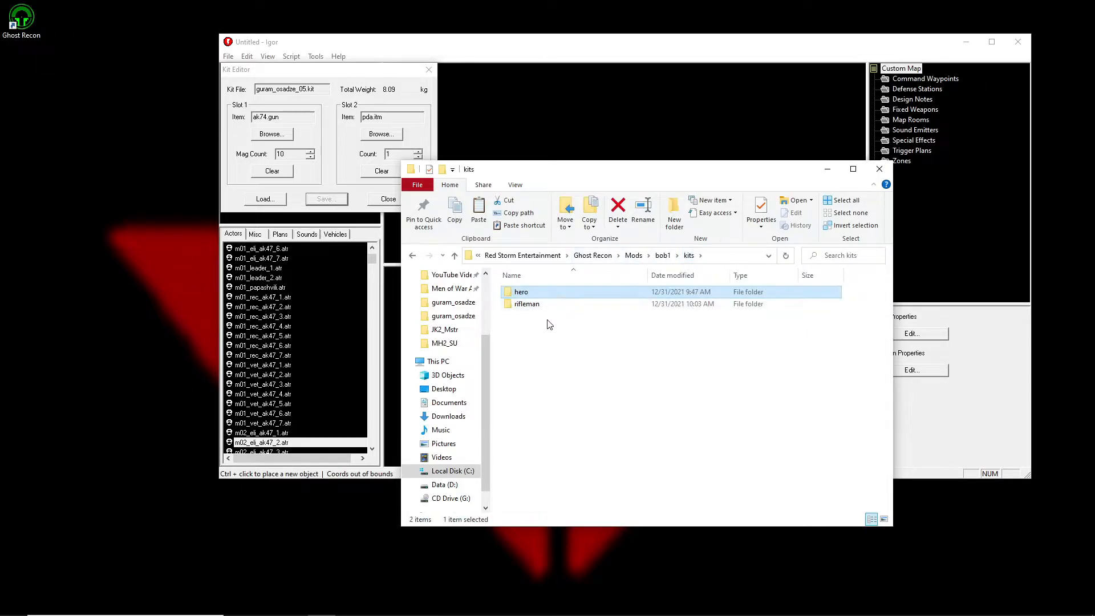
click(538, 305)
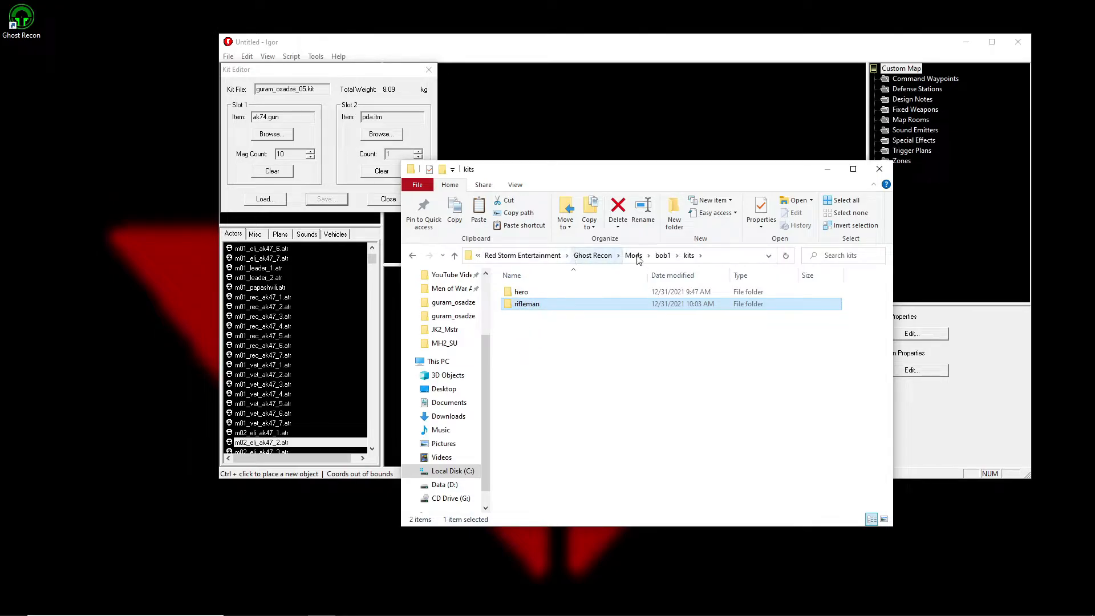
Check the kit files in the rifleman and heavy-weapons folders under Mods\Origmiss\Kits.
click(633, 256)
double_click(541, 329)
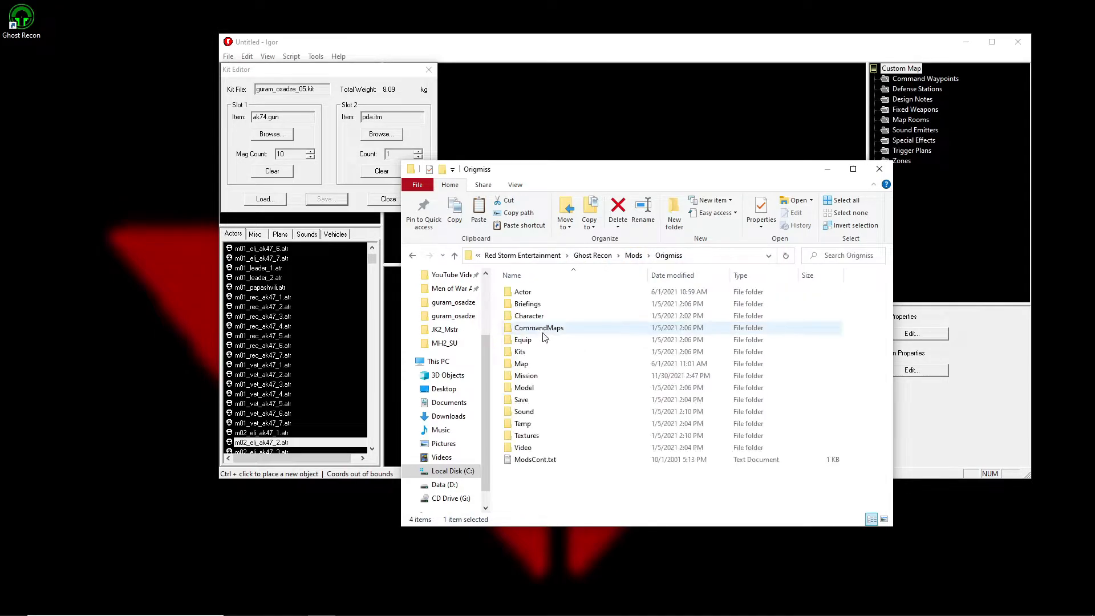
double_click(534, 350)
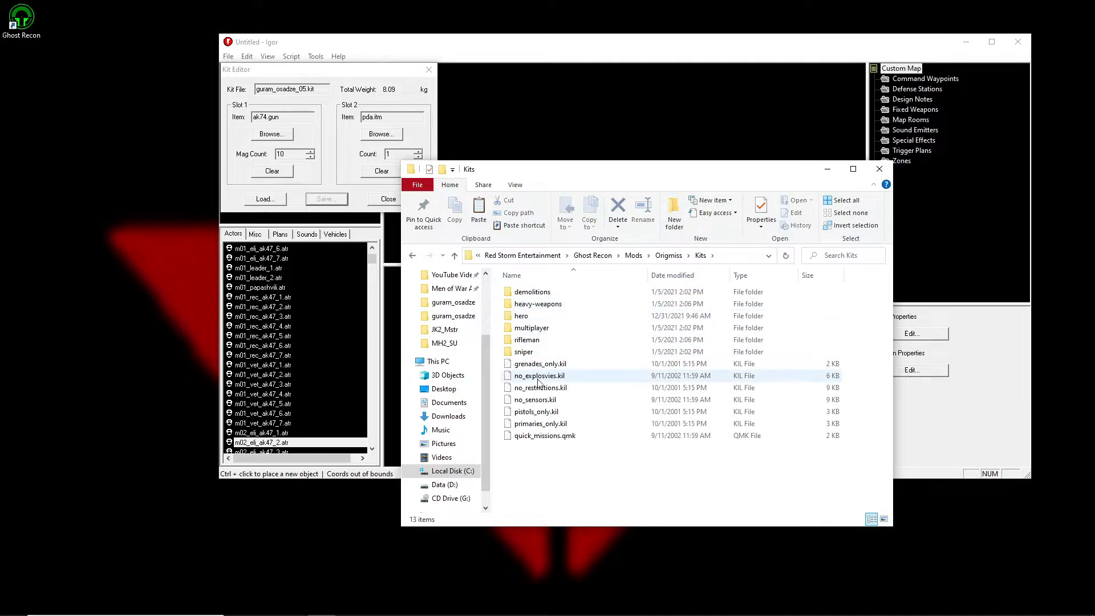
double_click(533, 340)
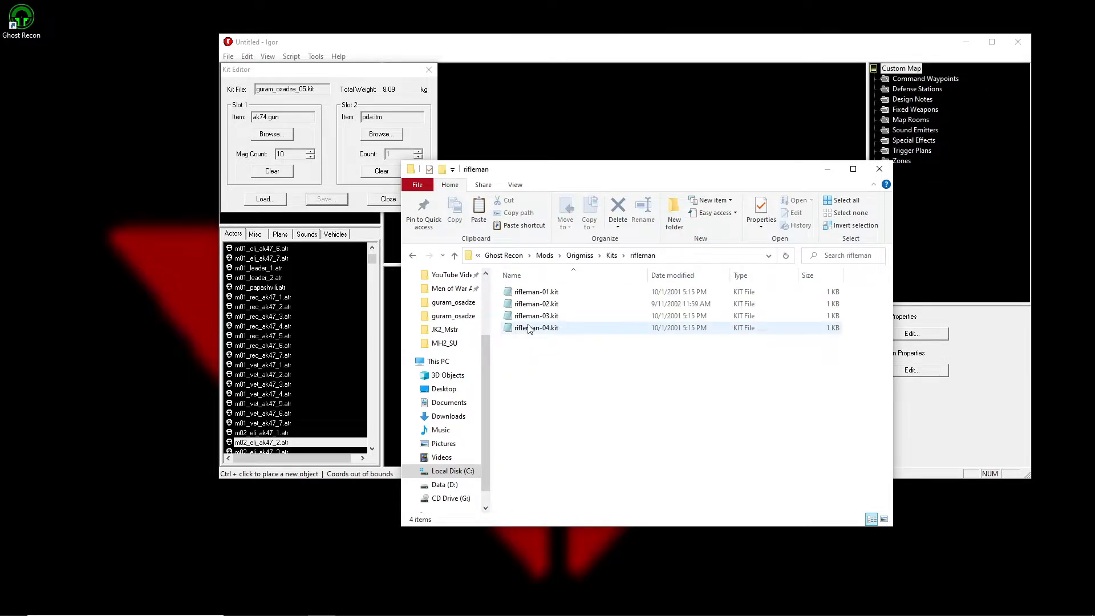
click(413, 257)
double_click(568, 304)
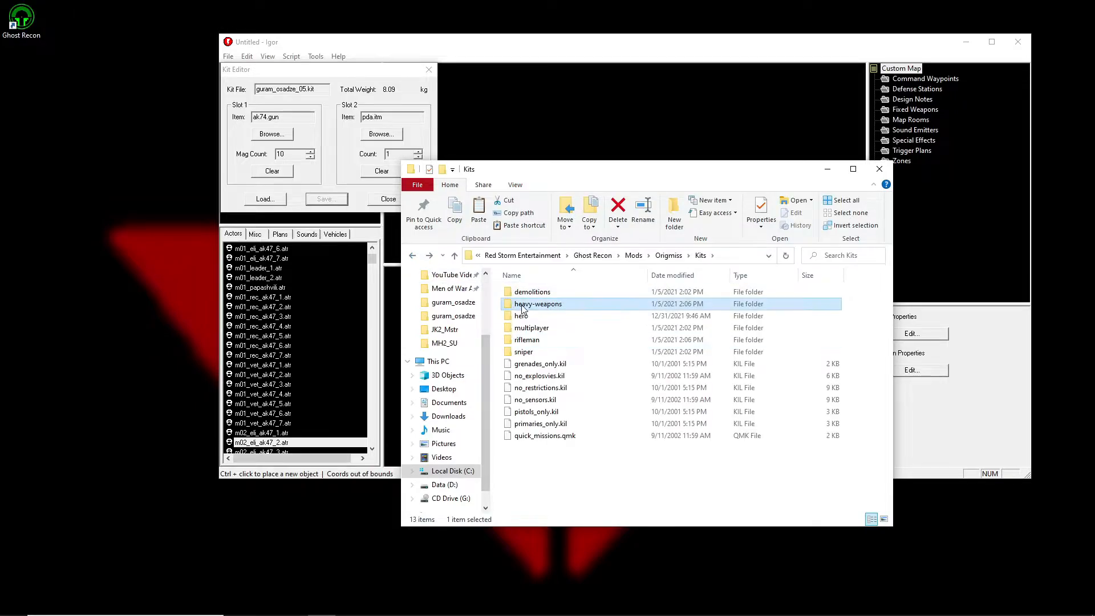
click(413, 256)
Launch Ghost Recon and start the quick mission M01 - Iron Dragon up to the platoon setup.
double_click(20, 20)
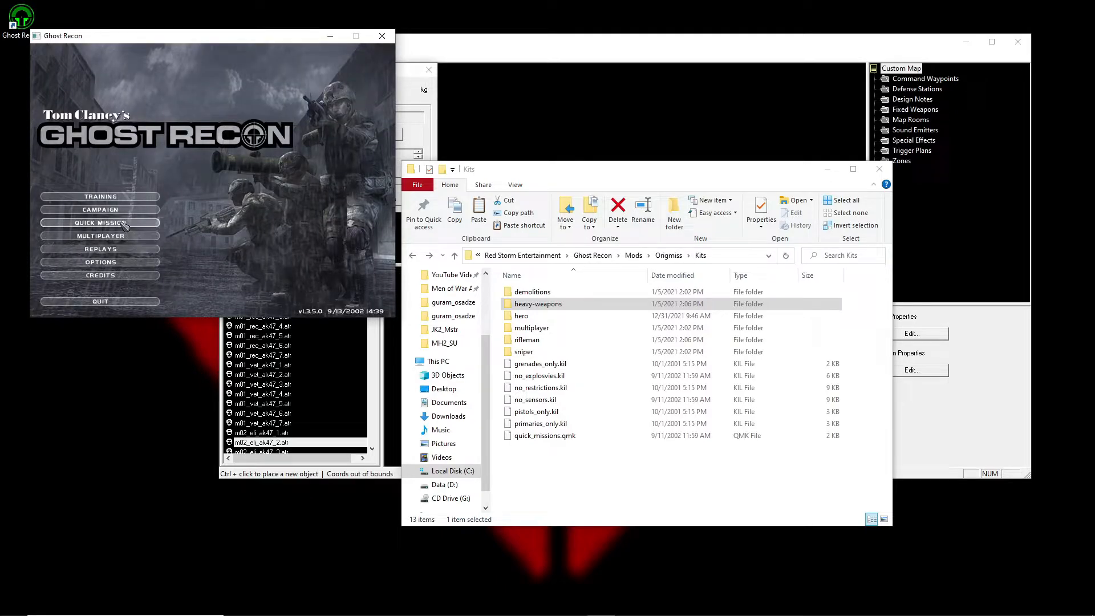
click(125, 224)
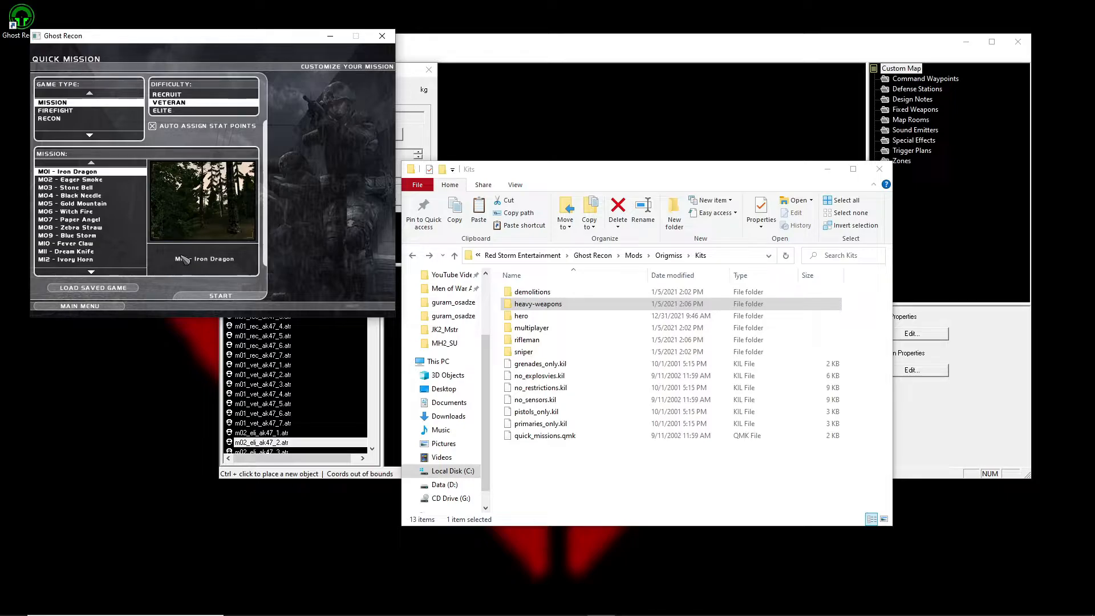
click(208, 298)
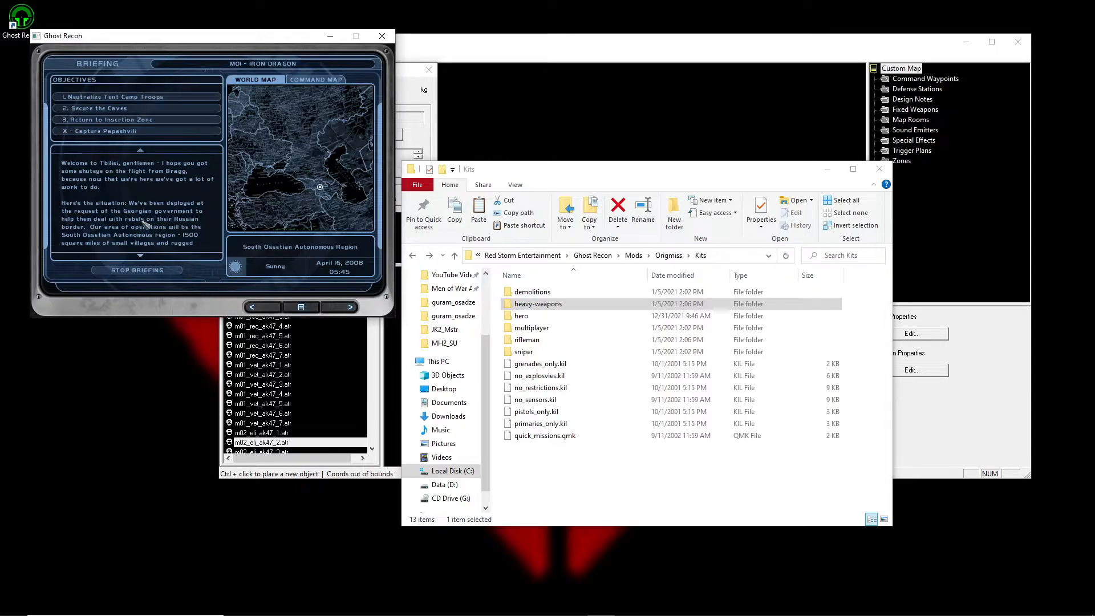
click(342, 313)
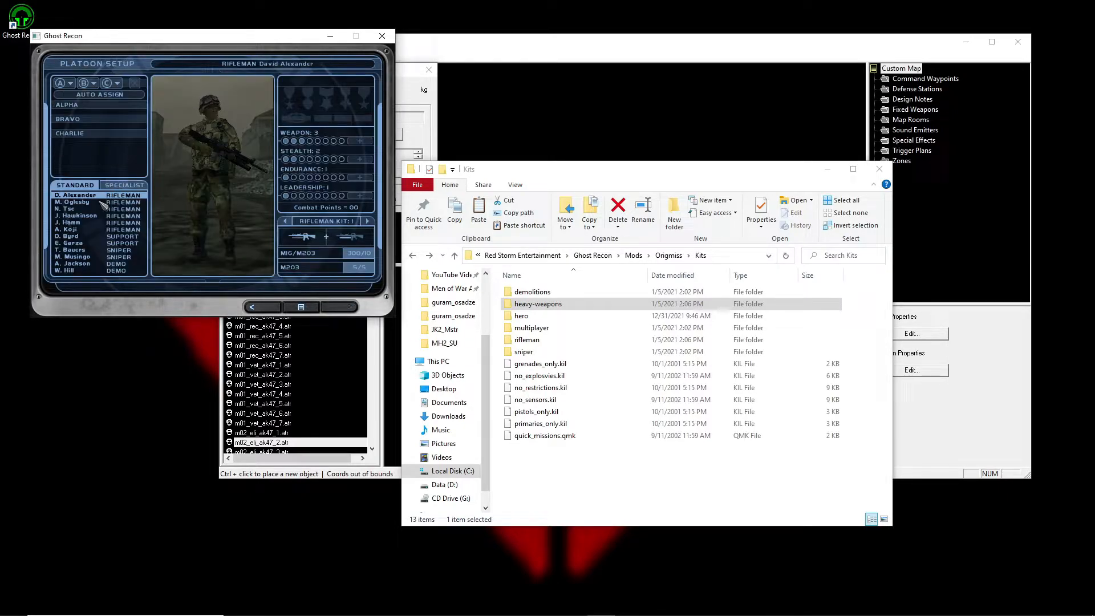
Select the Russian support specialist and switch to Support Kit 5 with the AK74 and Sensor.
click(125, 184)
click(79, 216)
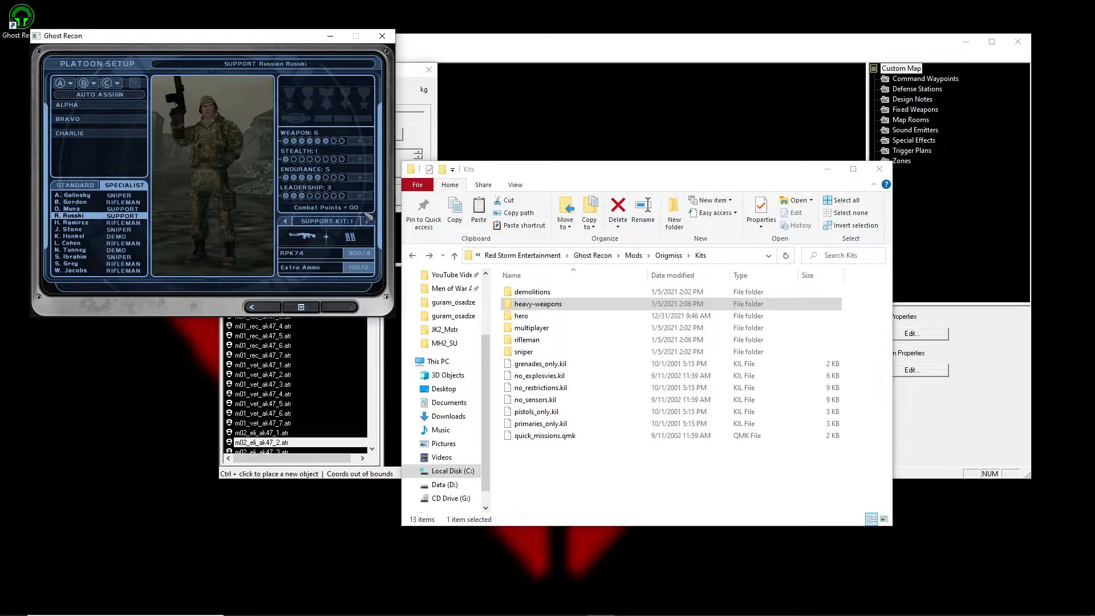
click(370, 222)
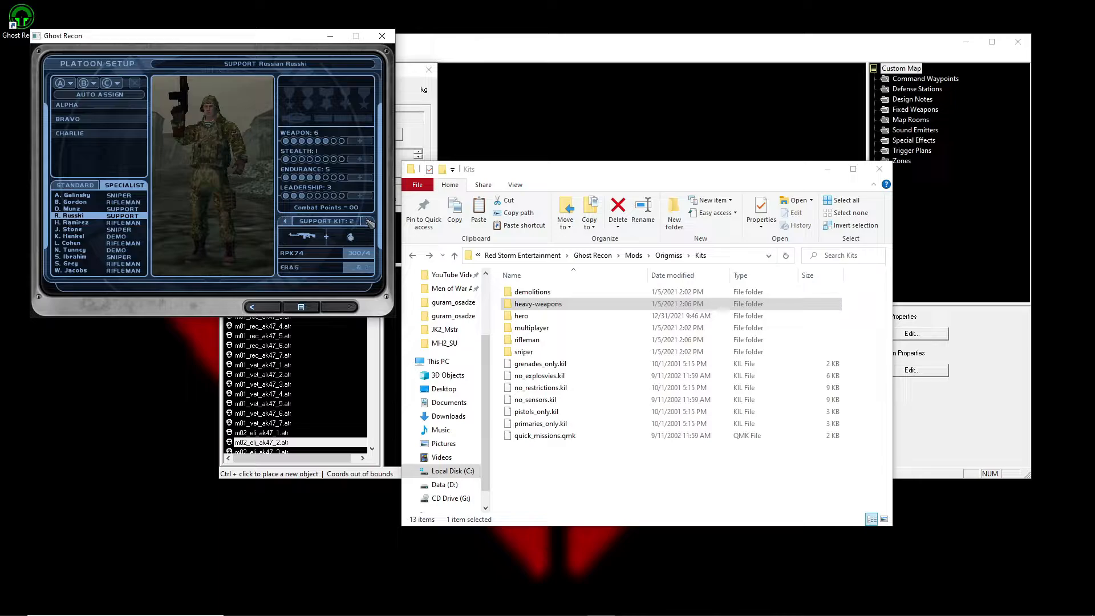
click(369, 222)
click(370, 222)
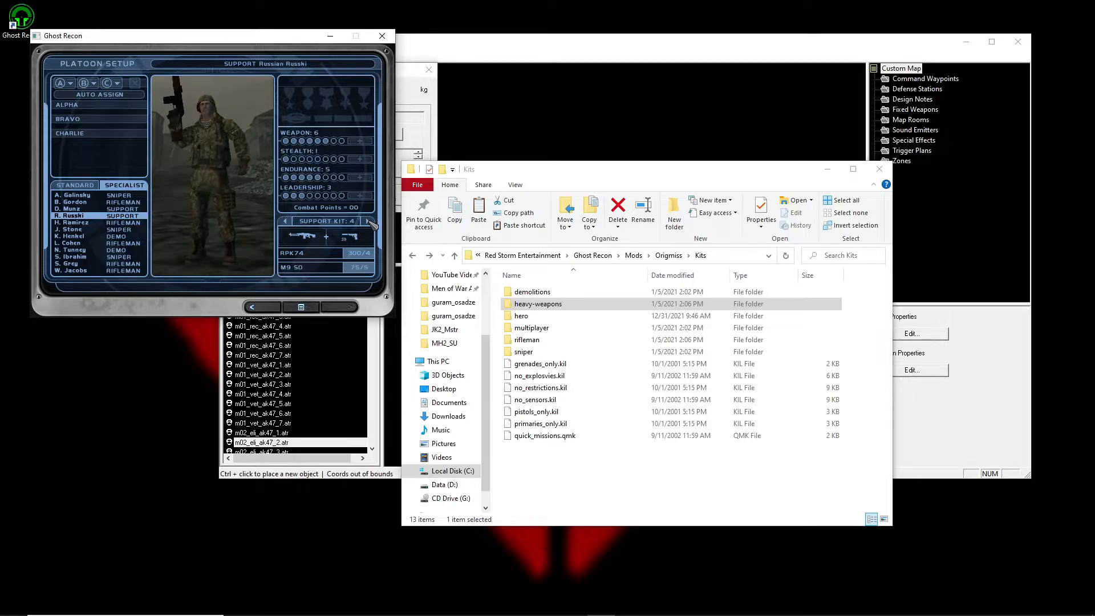
click(369, 222)
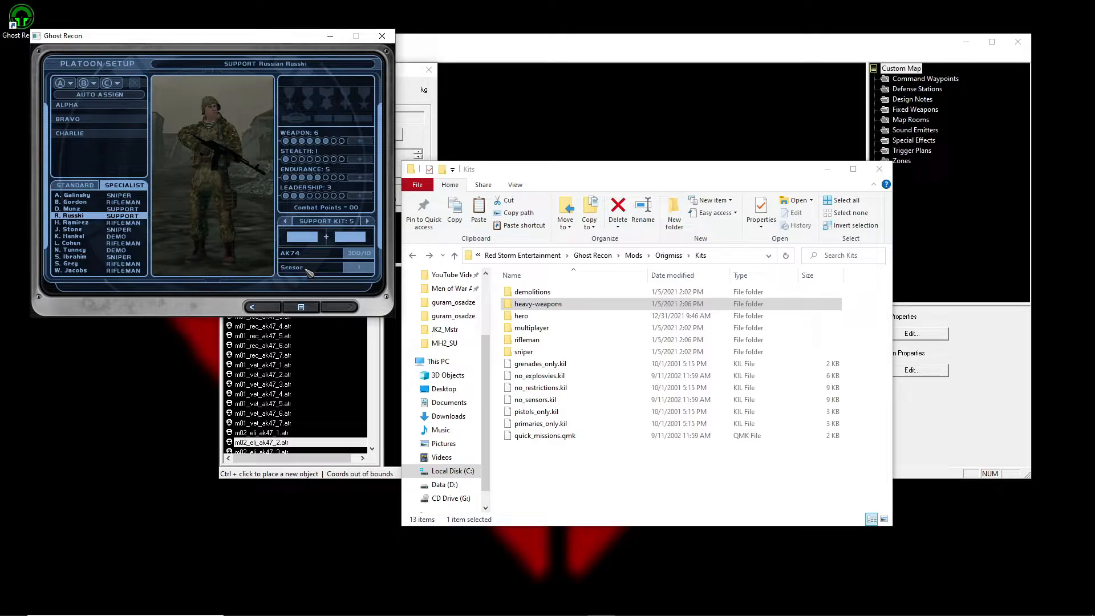
Compare several other specialists in the platoon list and return to the Russian support specialist.
click(128, 229)
click(124, 242)
click(119, 258)
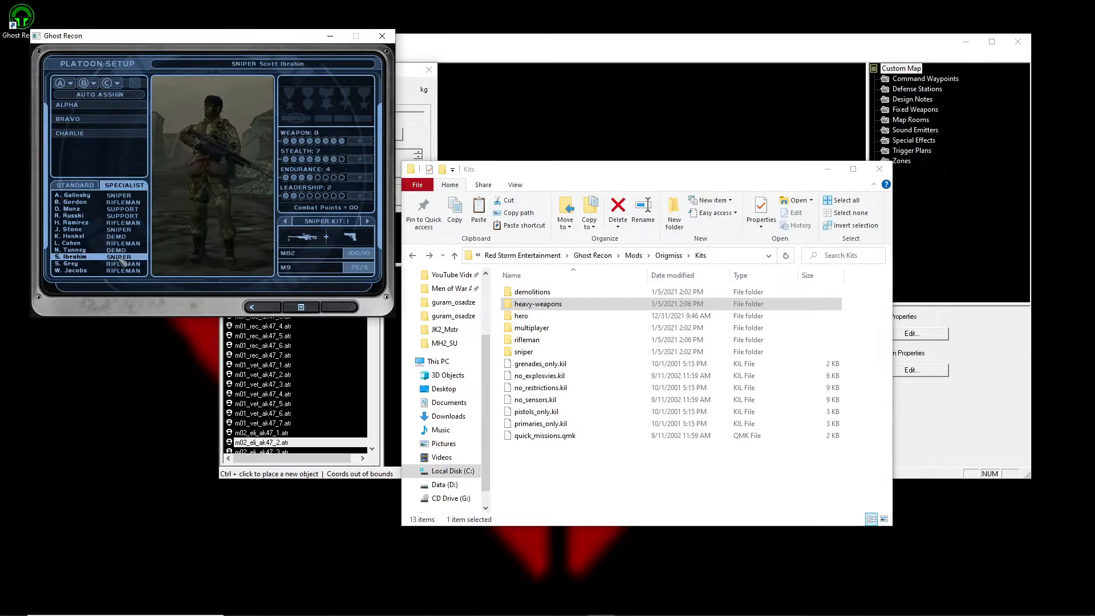
click(102, 217)
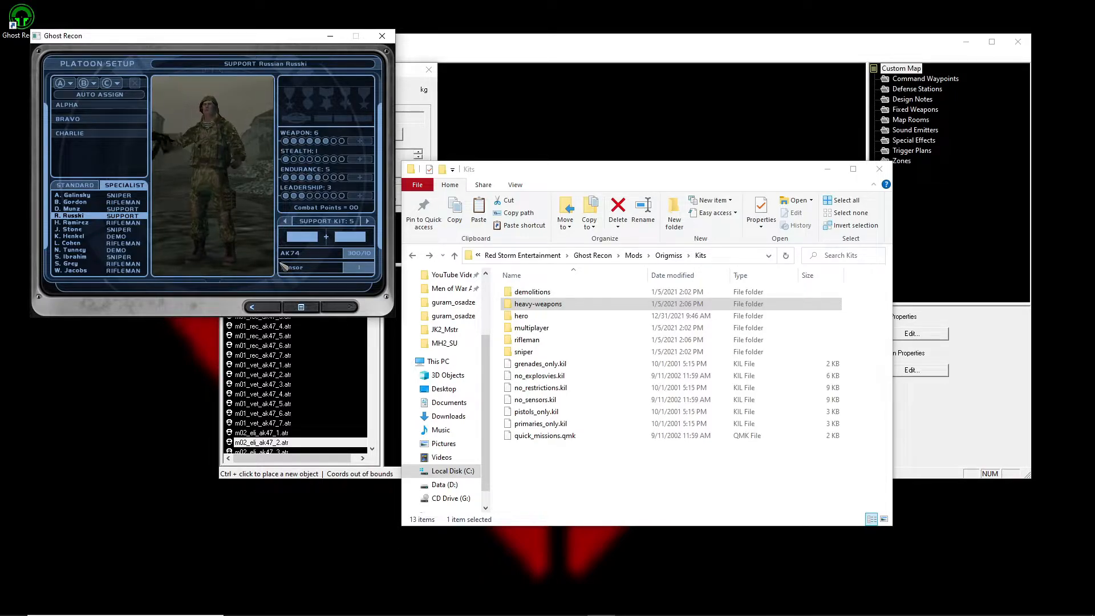
Review all of the Russian specialist's support kits in turn, ending on Support Kit 5.
click(370, 220)
click(370, 220)
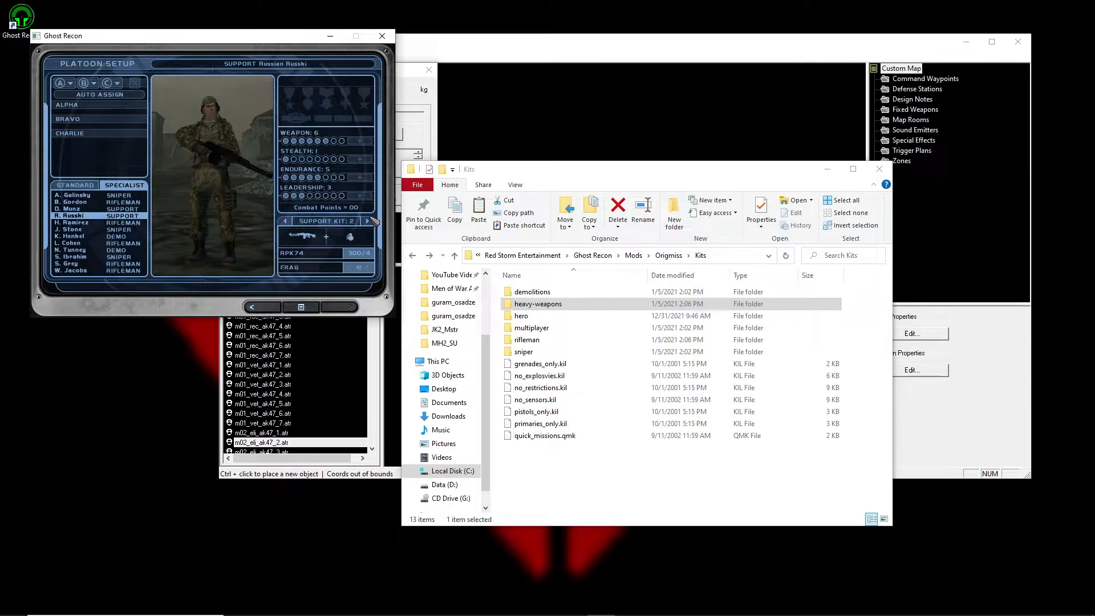
click(371, 220)
click(369, 221)
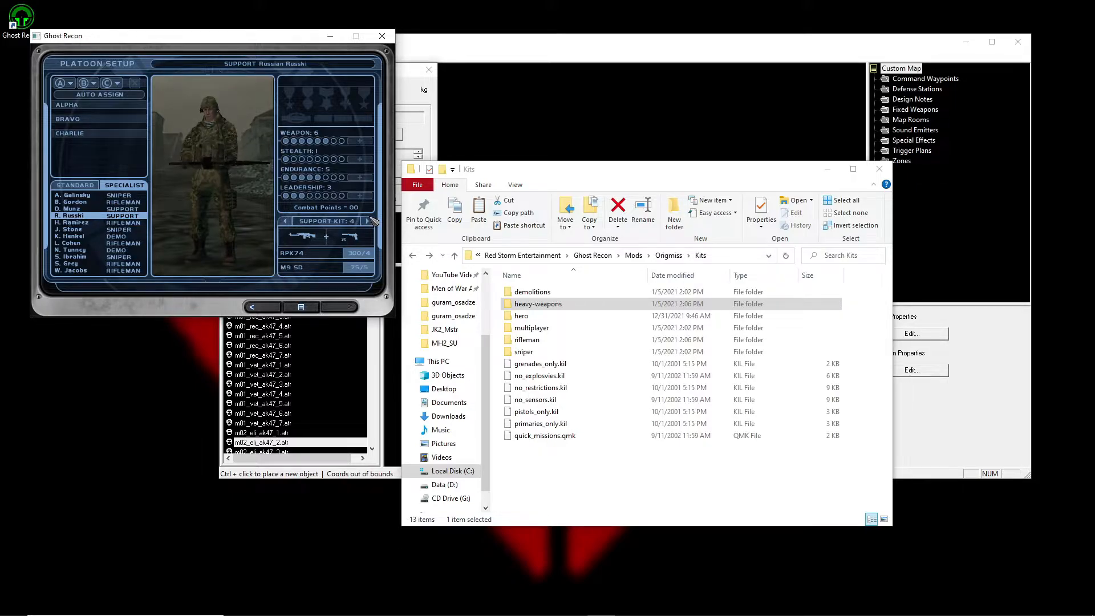
click(367, 222)
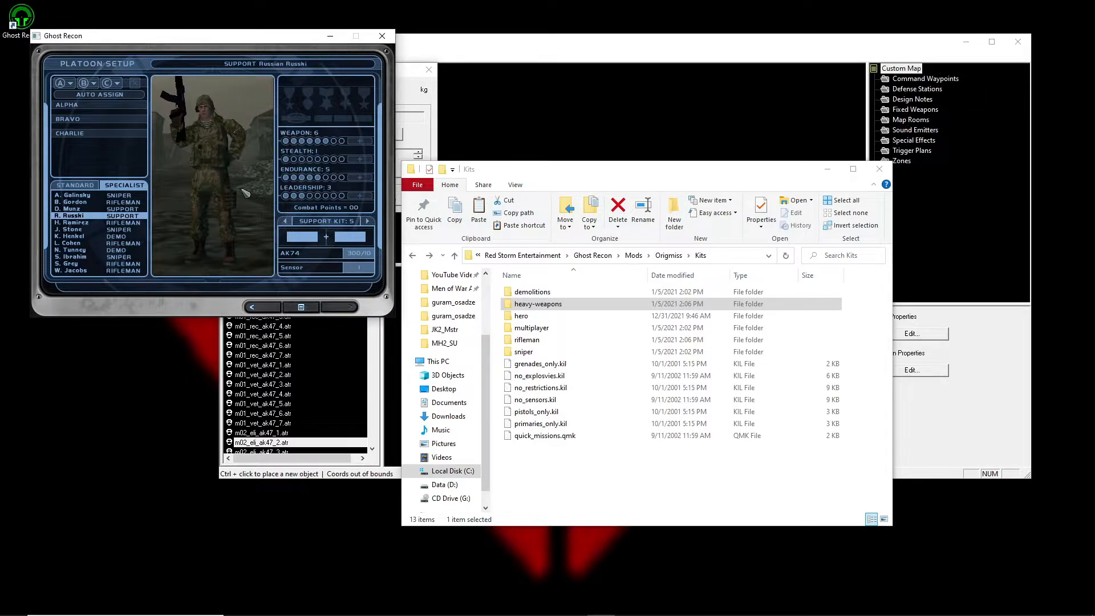
Deploy the Russian specialist in Alpha with Support Kit 5, fire the AK74 in the mission and switch to the Sensor.
click(65, 84)
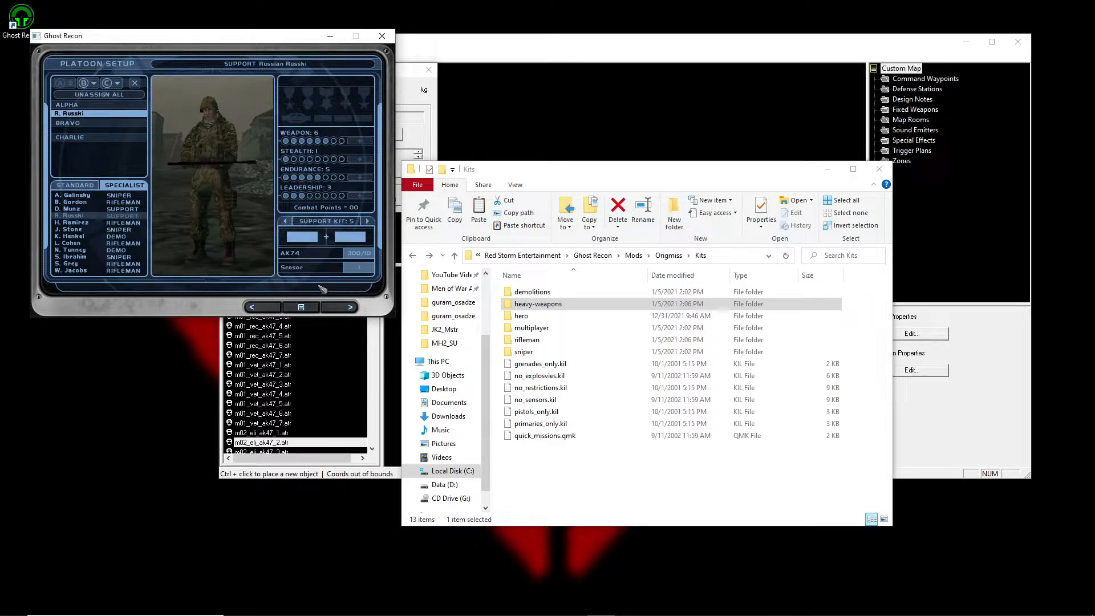
click(349, 308)
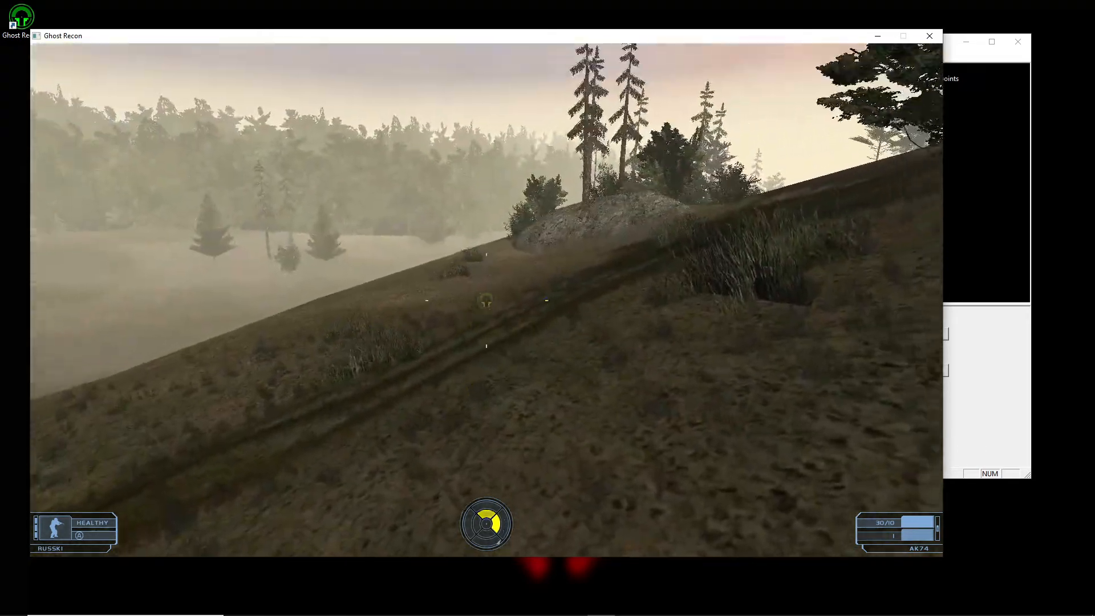
key(w)
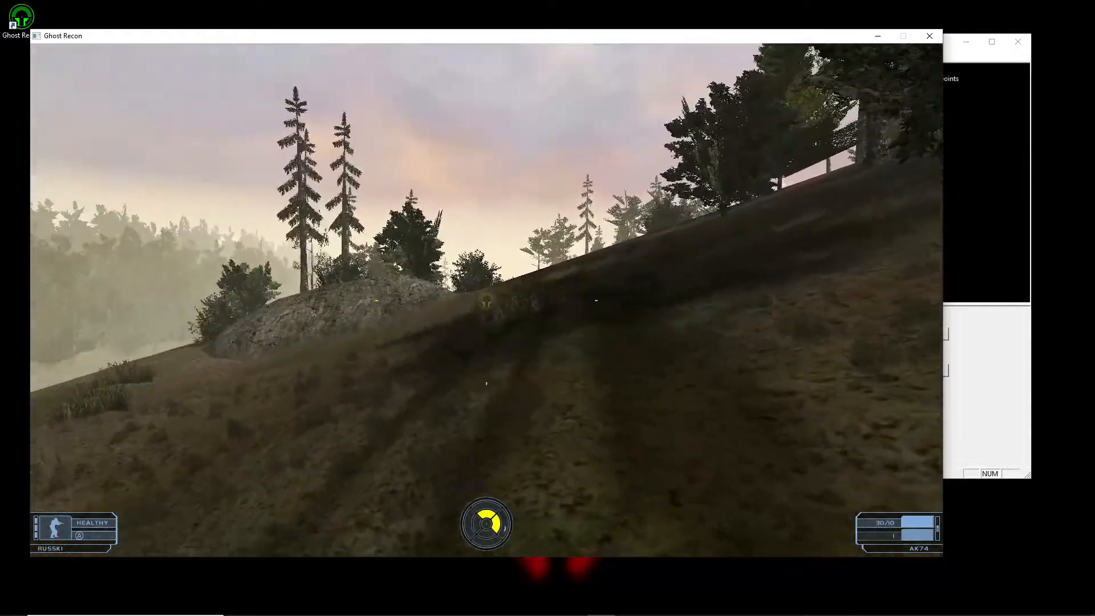
click(486, 300)
click(486, 300)
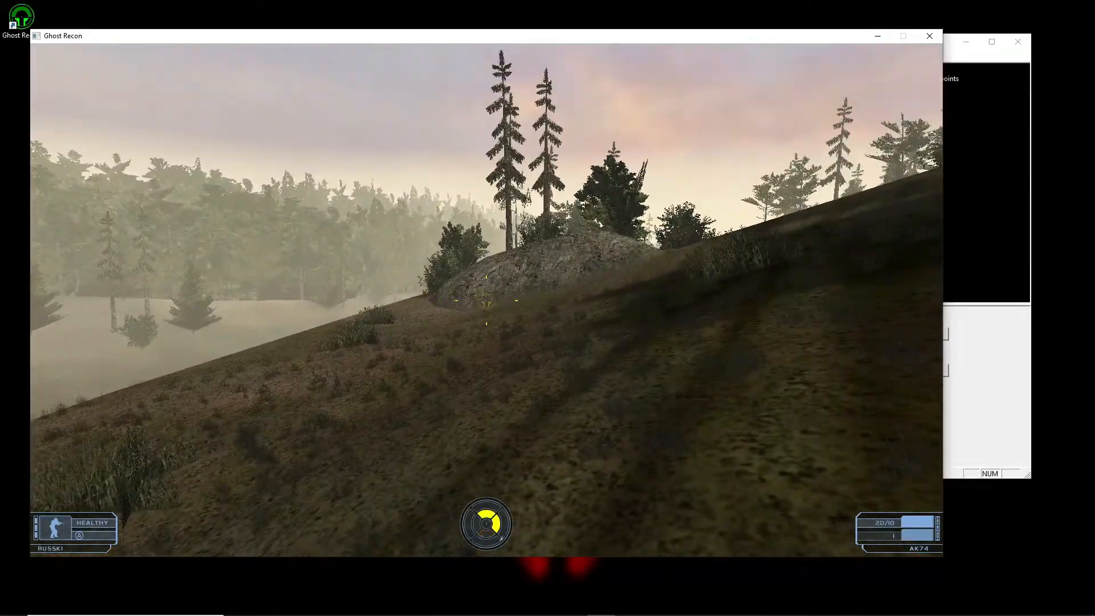
click(486, 301)
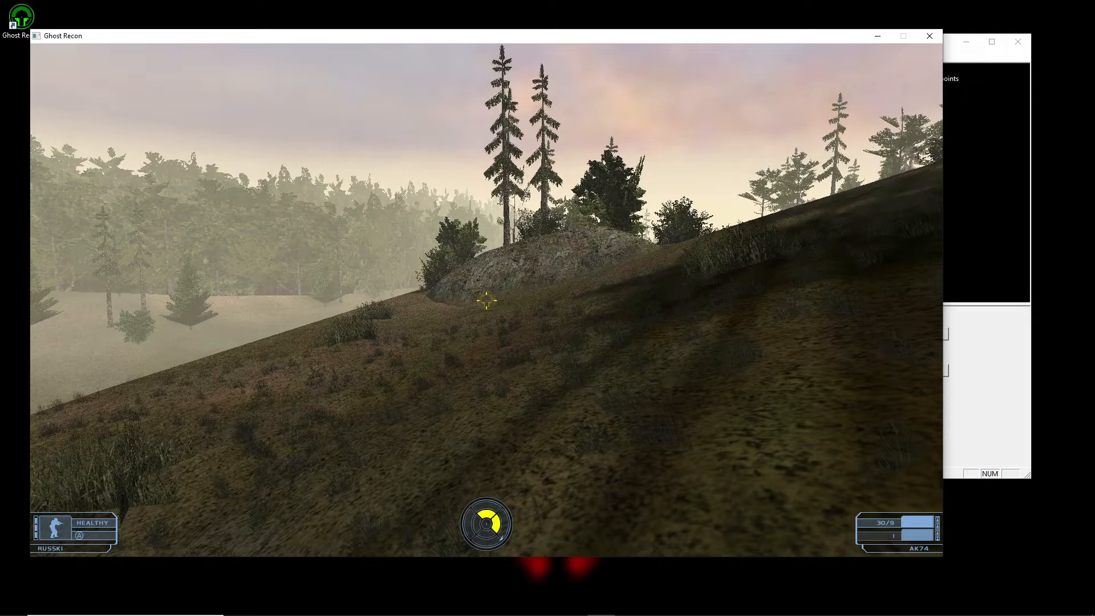
key(w)
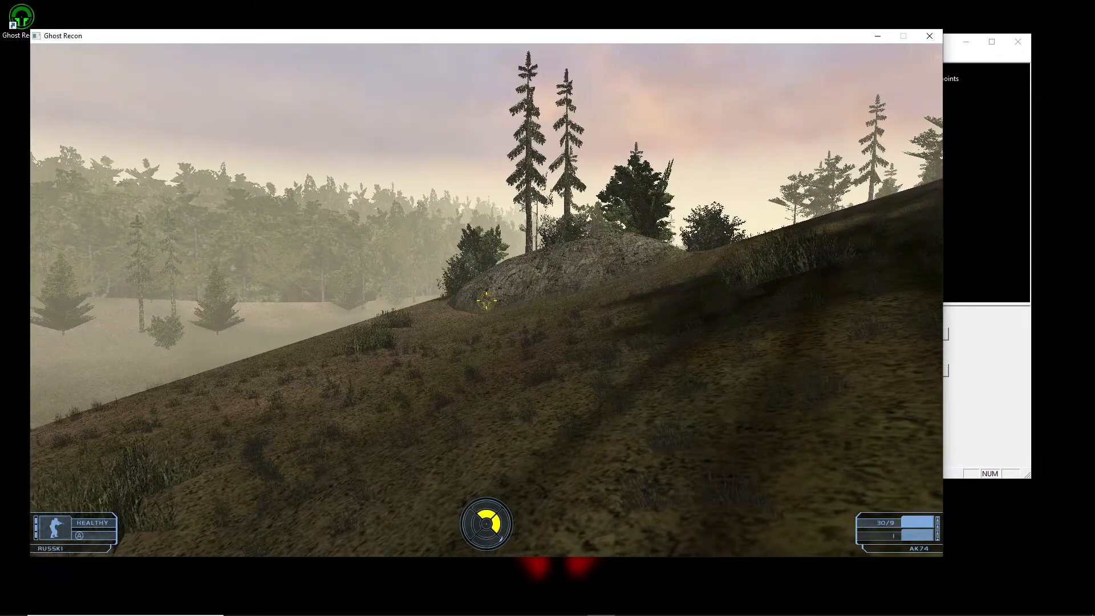
key(2)
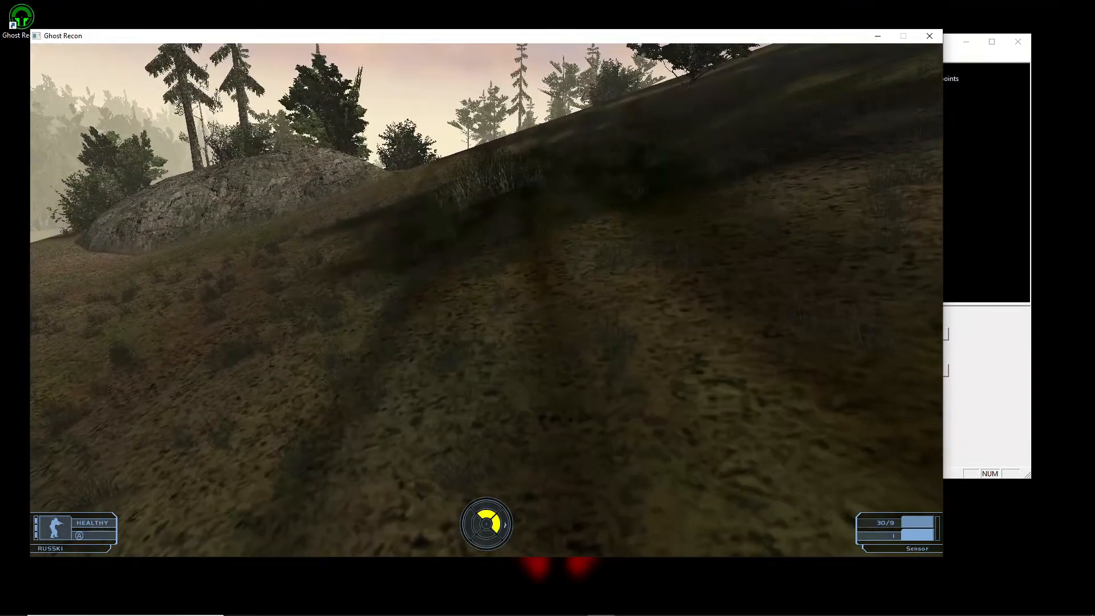
End the running mission and leave the after-action report for the quick mission setup.
key(Escape)
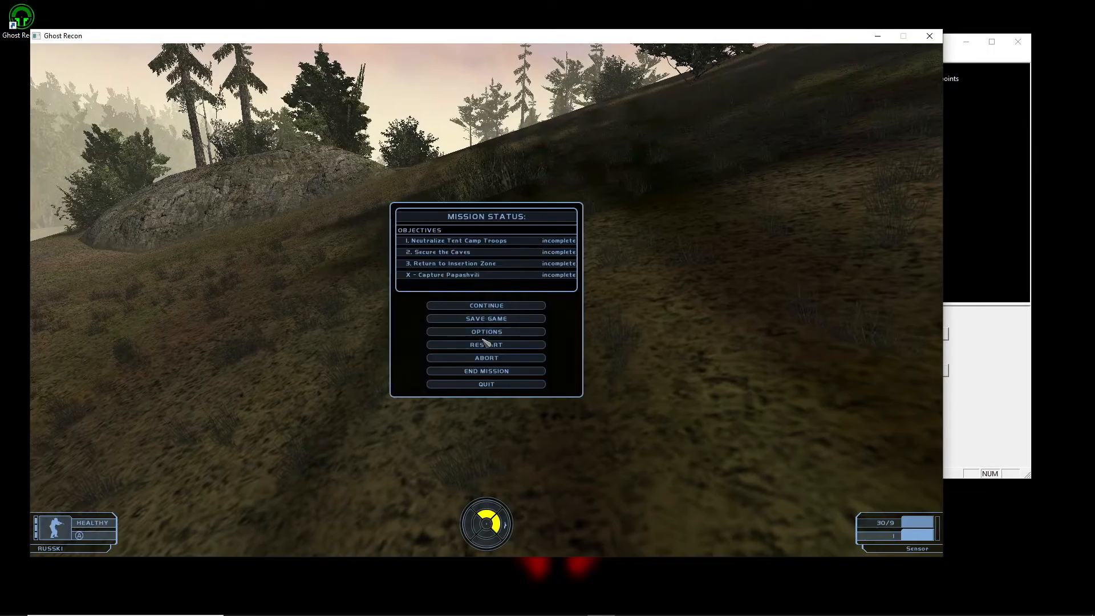
click(486, 371)
click(538, 332)
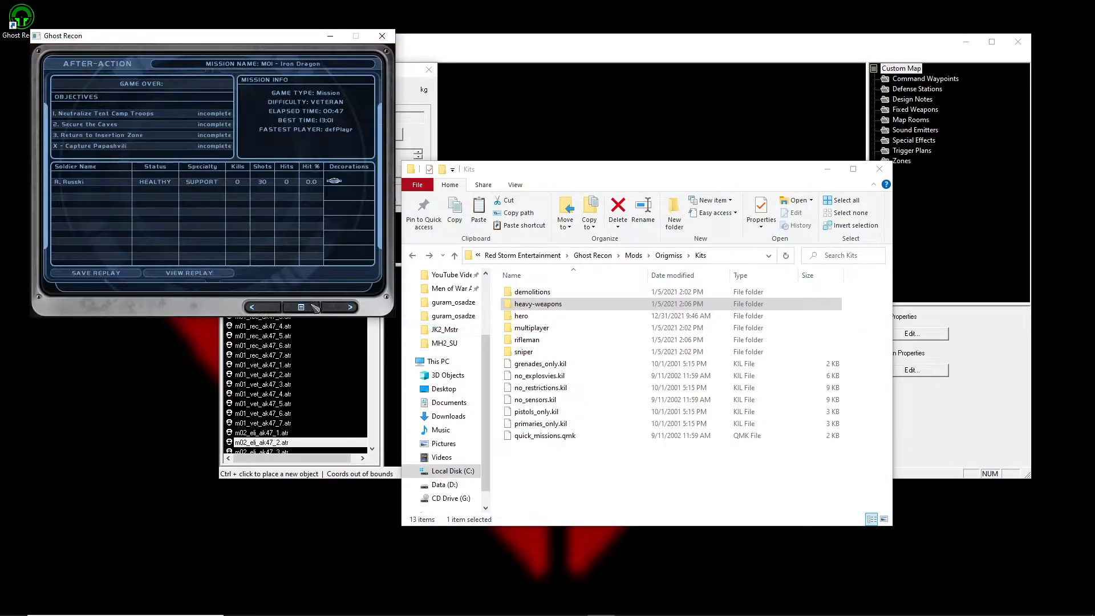
click(348, 307)
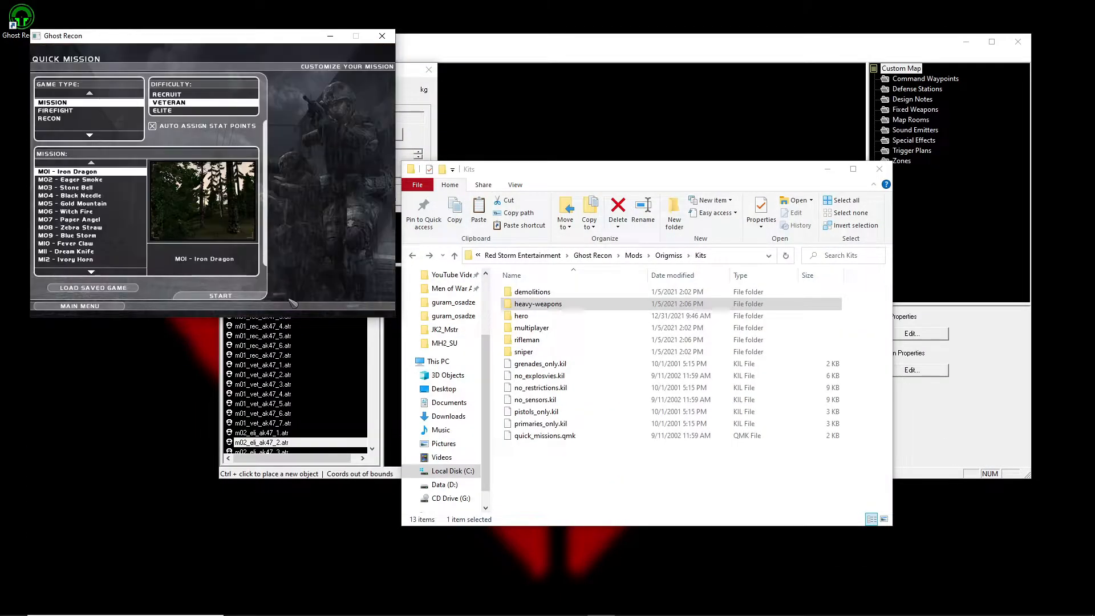
Start M01 - Iron Dragon again and assign the first standard rifleman to Alpha.
click(220, 294)
click(337, 307)
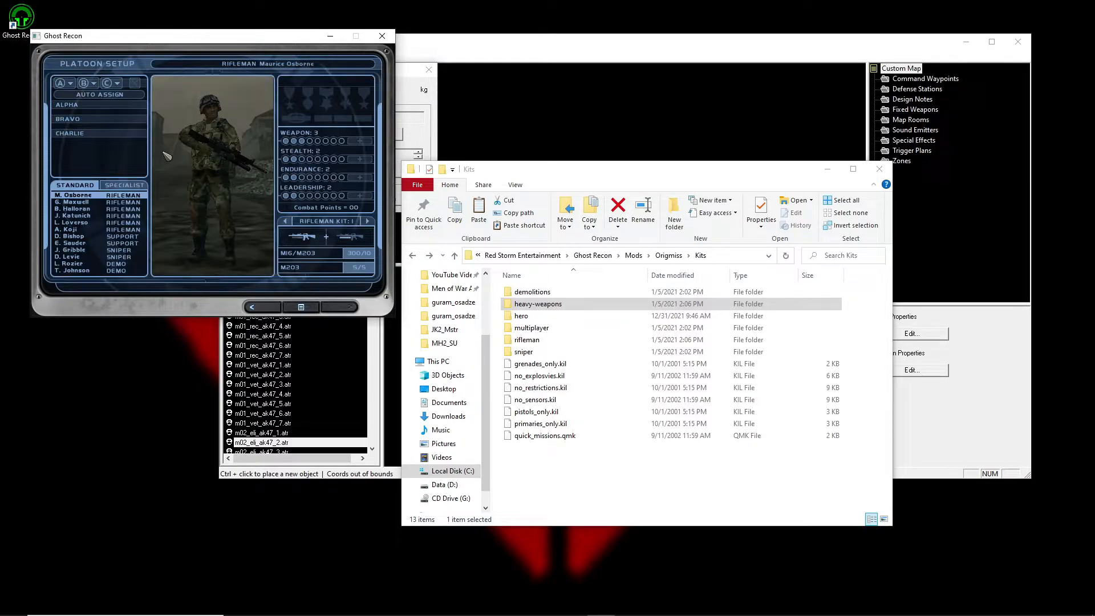
click(80, 106)
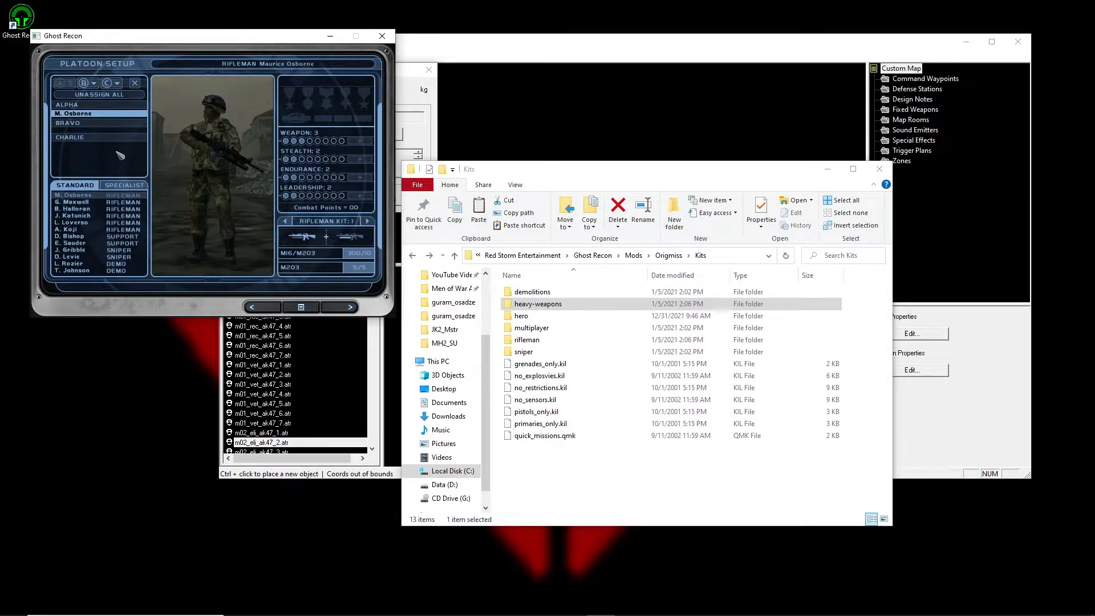
Assign the Russian support specialist to Bravo with the AK74 and Sensor kit.
click(124, 184)
click(81, 210)
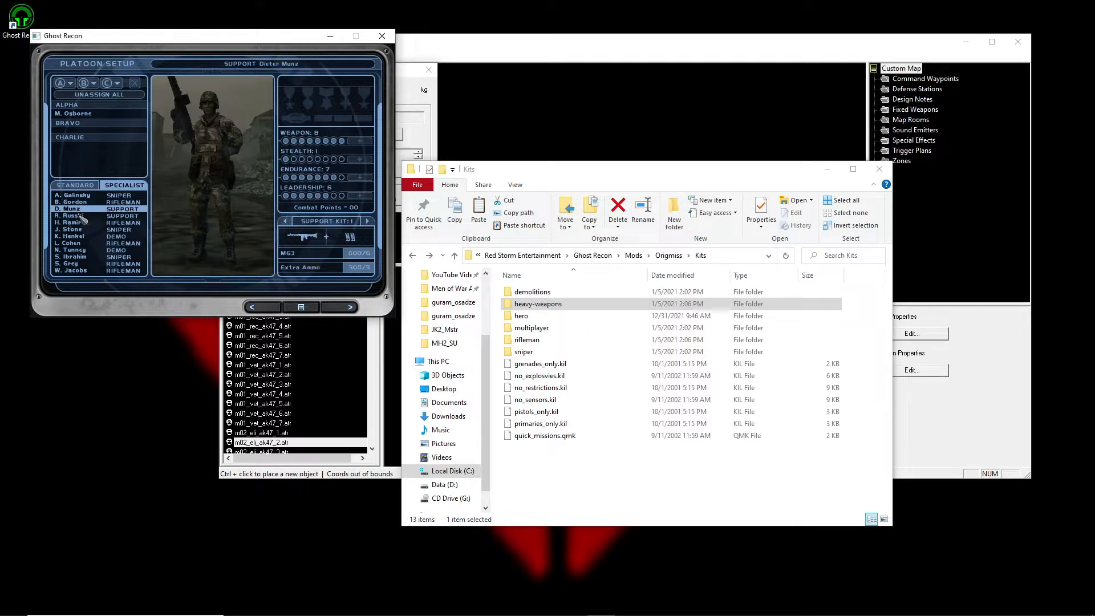
click(80, 215)
click(84, 84)
click(79, 113)
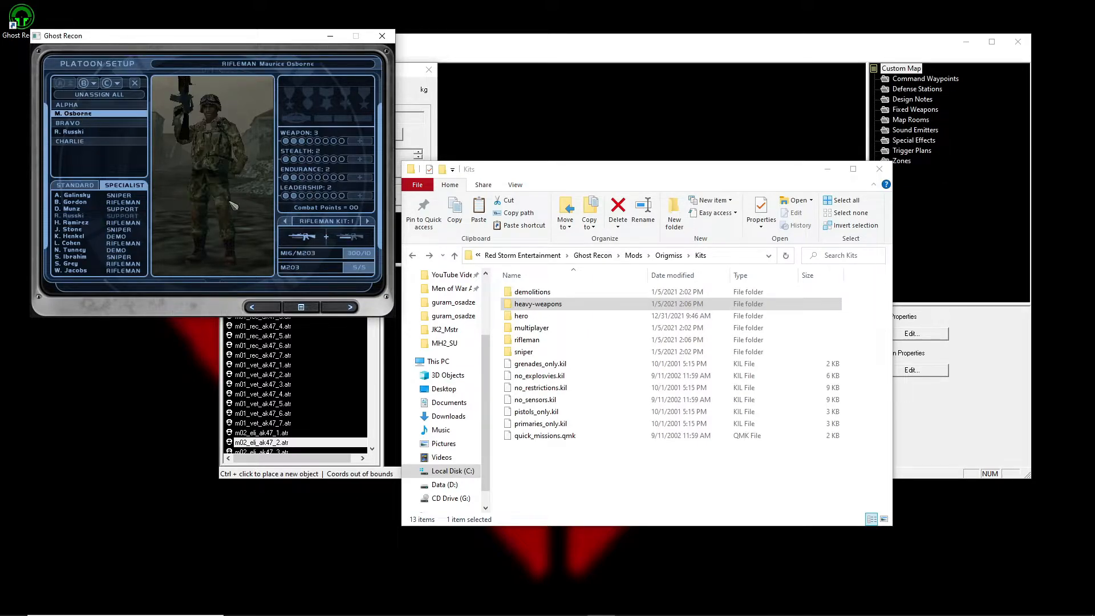
click(118, 132)
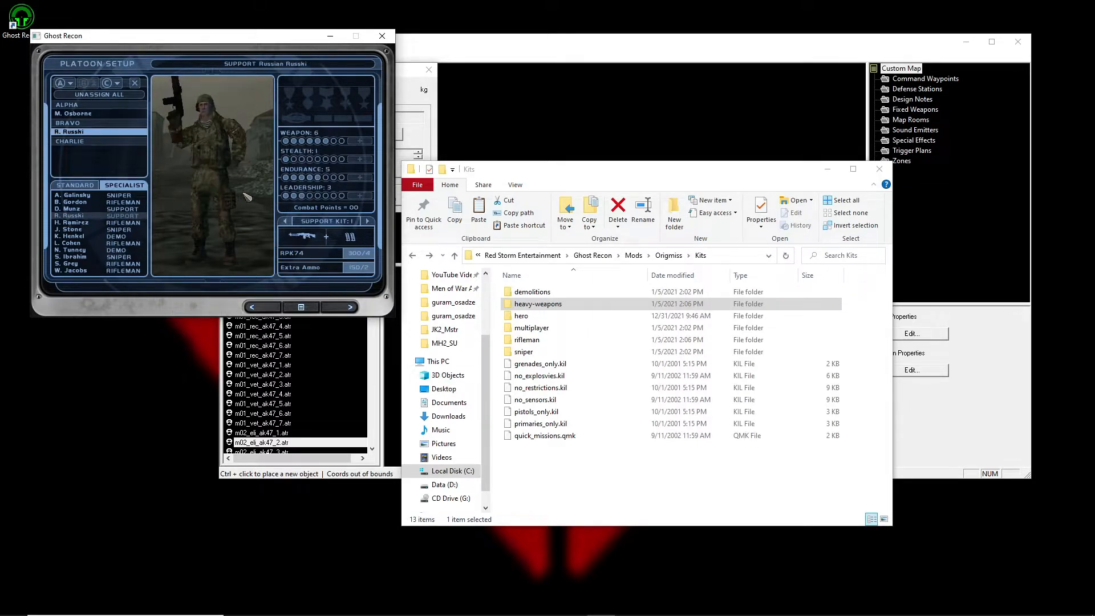
Begin the mission and take control of the support specialist in Bravo through the soldier roster.
click(350, 306)
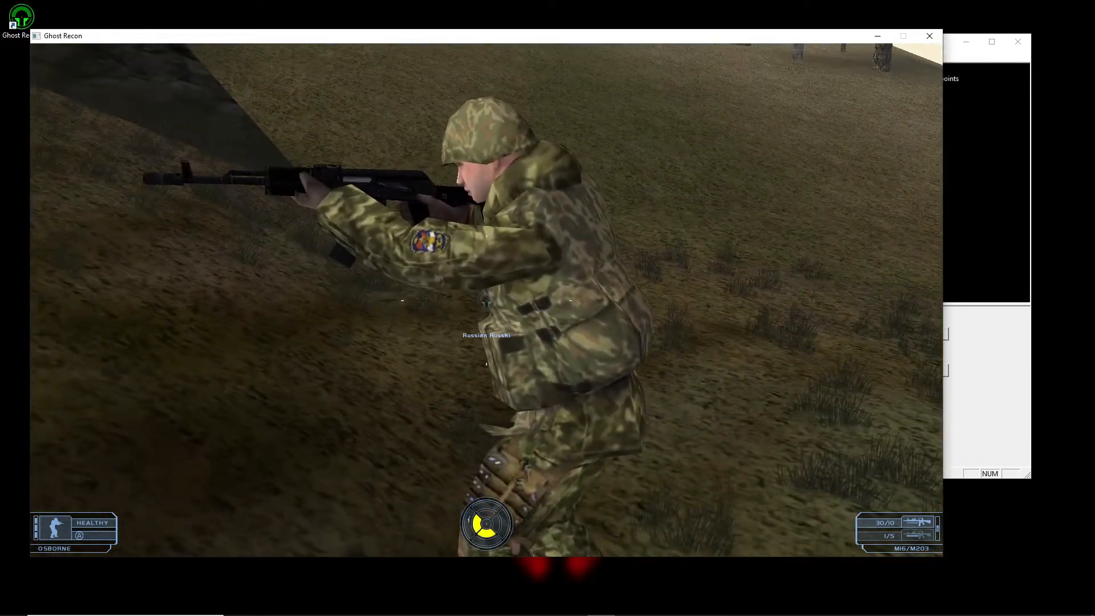
key(Tab)
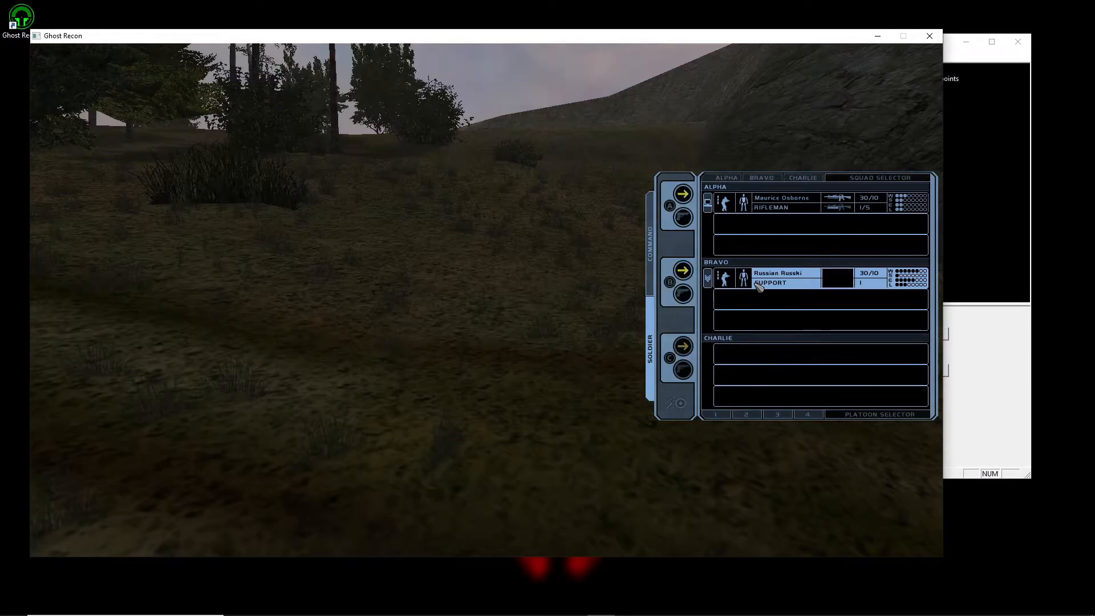
click(759, 287)
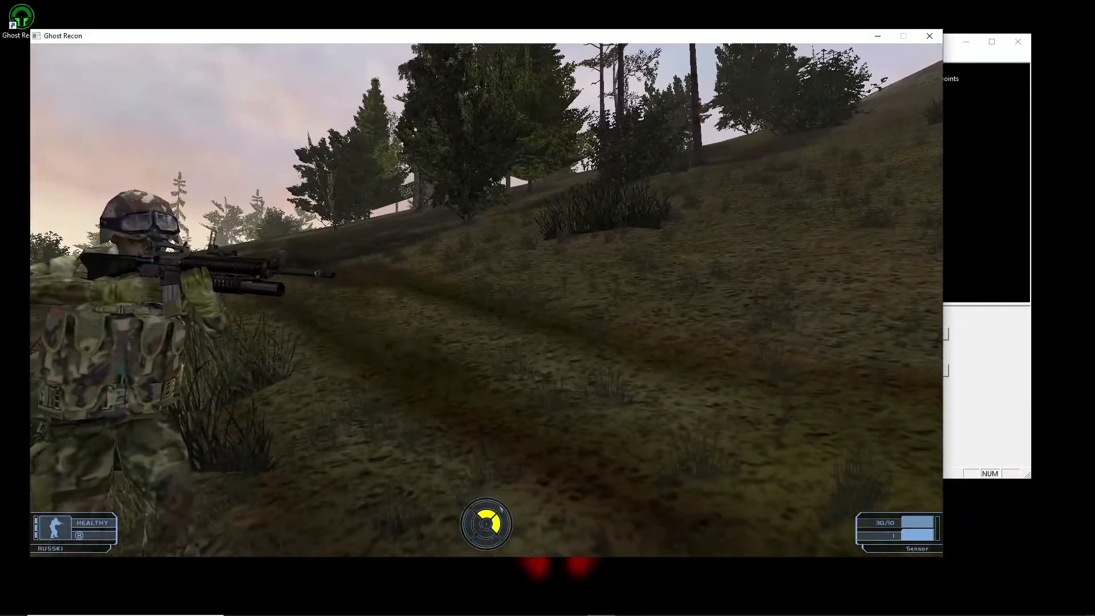
Switch control to the Alpha rifleman, abort the mission back to the main menu and quit the game.
key(Page_Down)
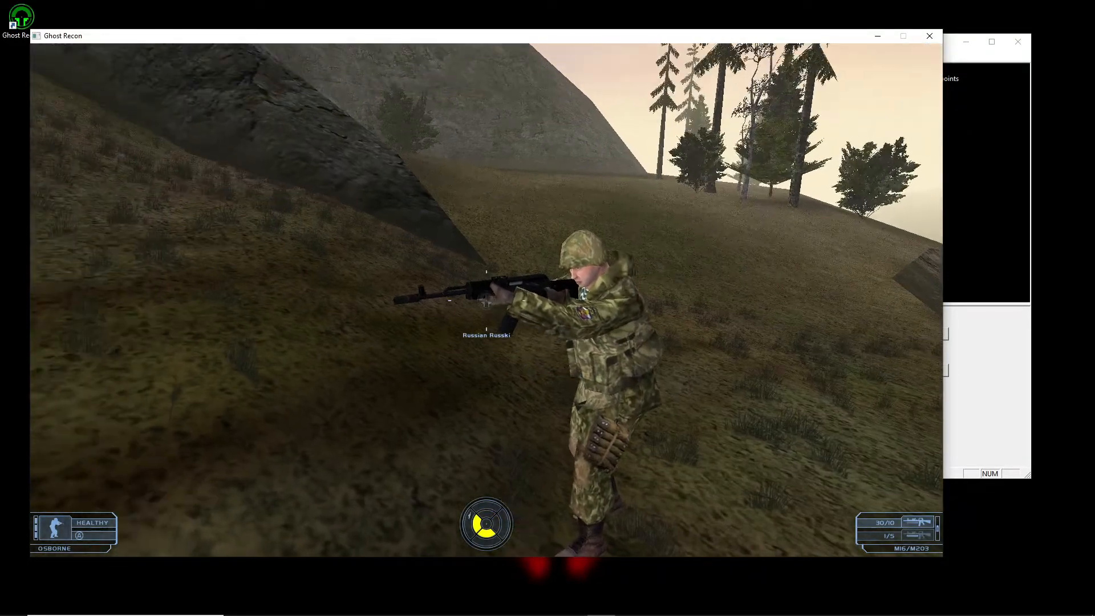
key(Escape)
click(516, 359)
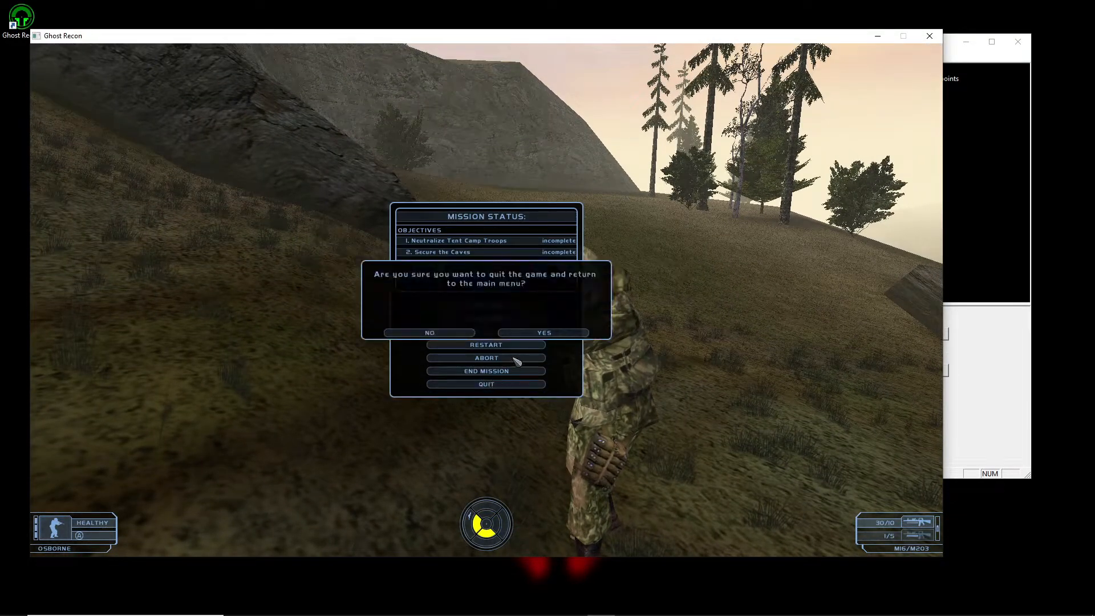
click(527, 333)
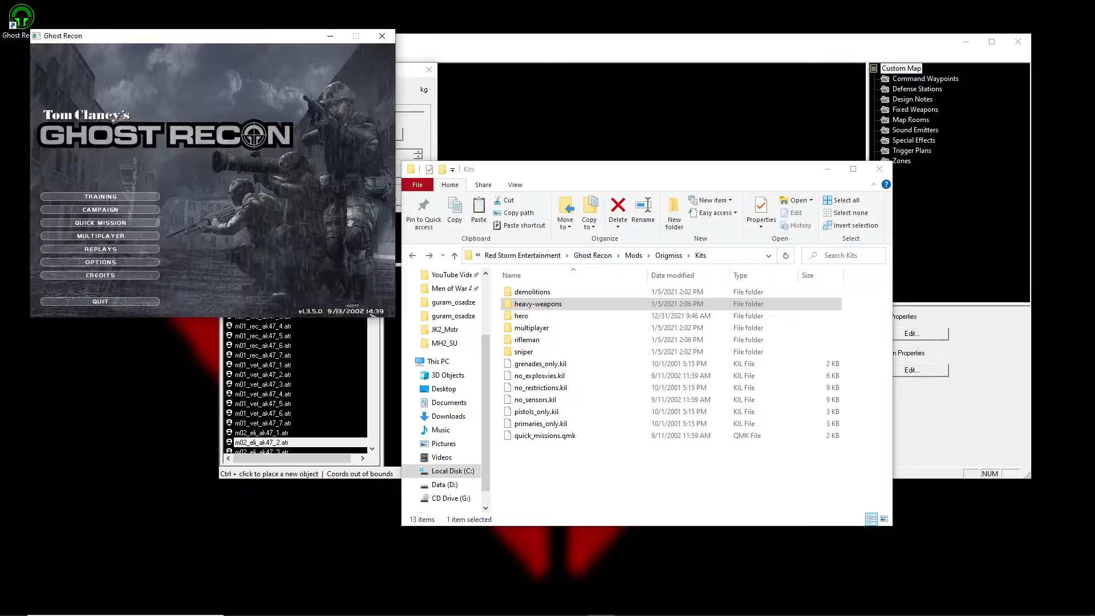
click(154, 302)
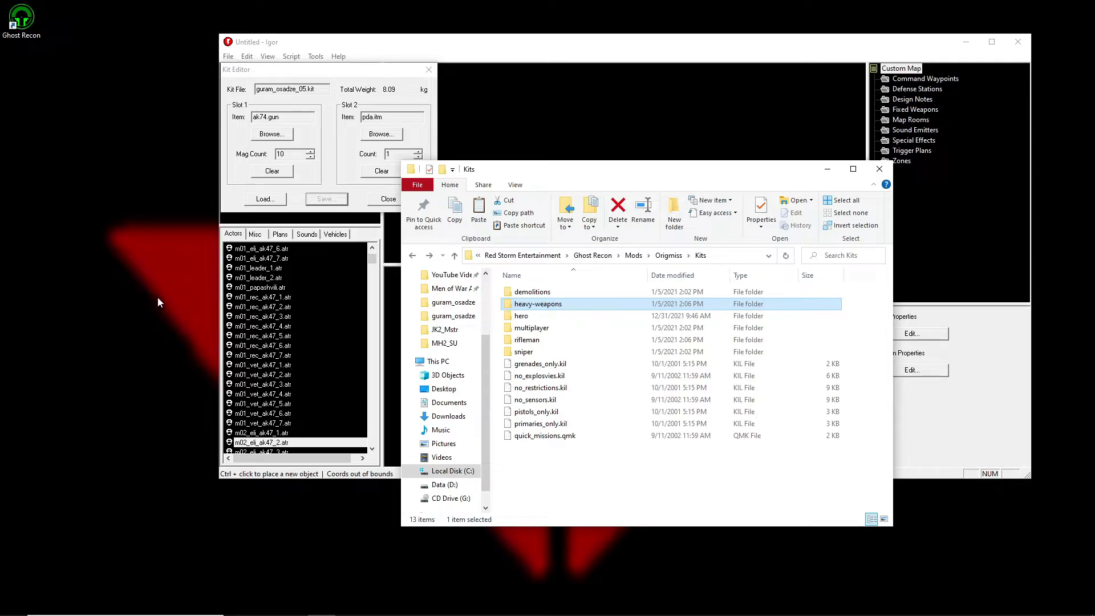
Browse to Ghost Recon's Data\Shell\Art\kit\hero folder and examine the kit_osadze texture files in the hero's subfolder.
click(633, 257)
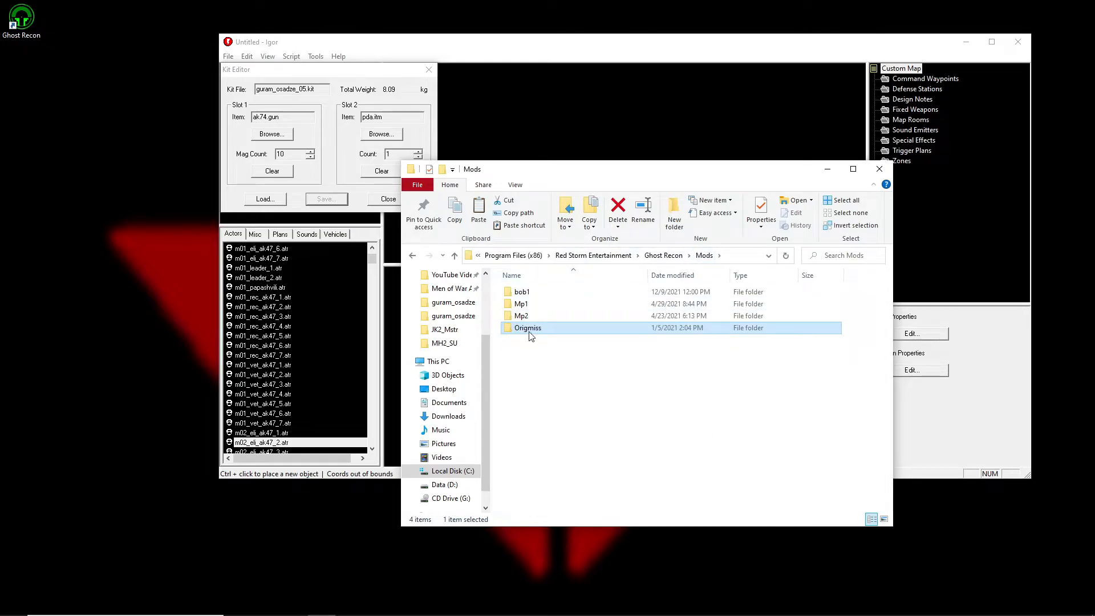
click(663, 255)
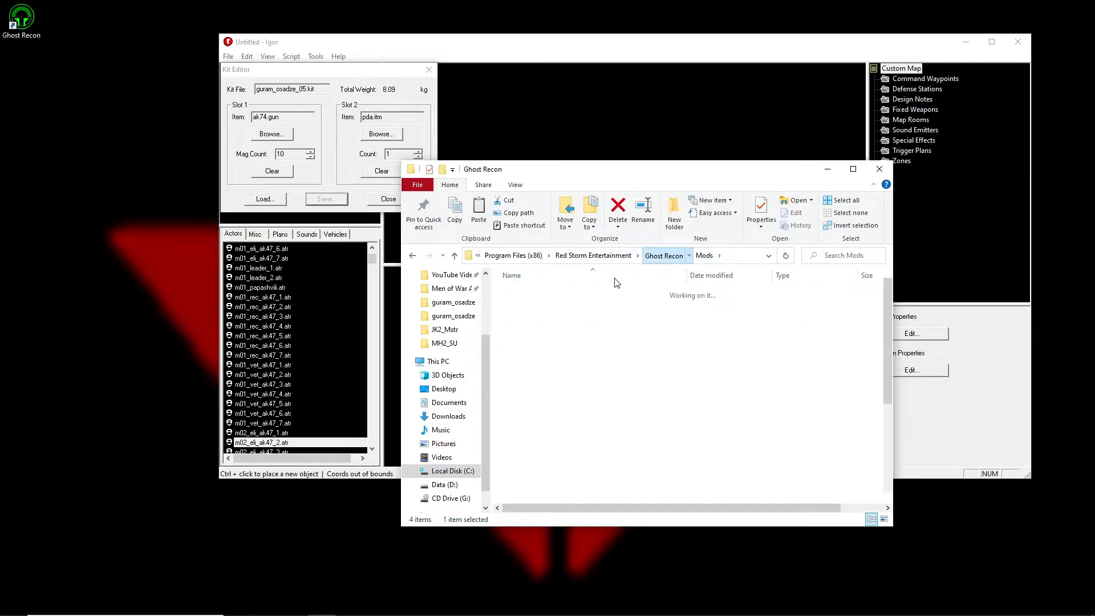
double_click(542, 290)
double_click(527, 328)
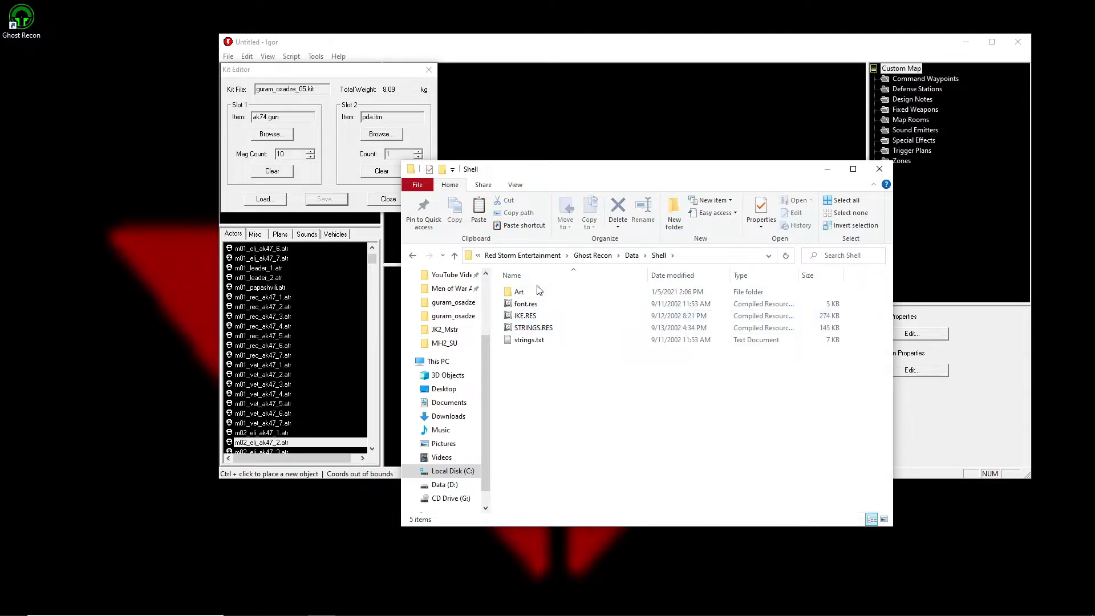
double_click(538, 290)
click(534, 303)
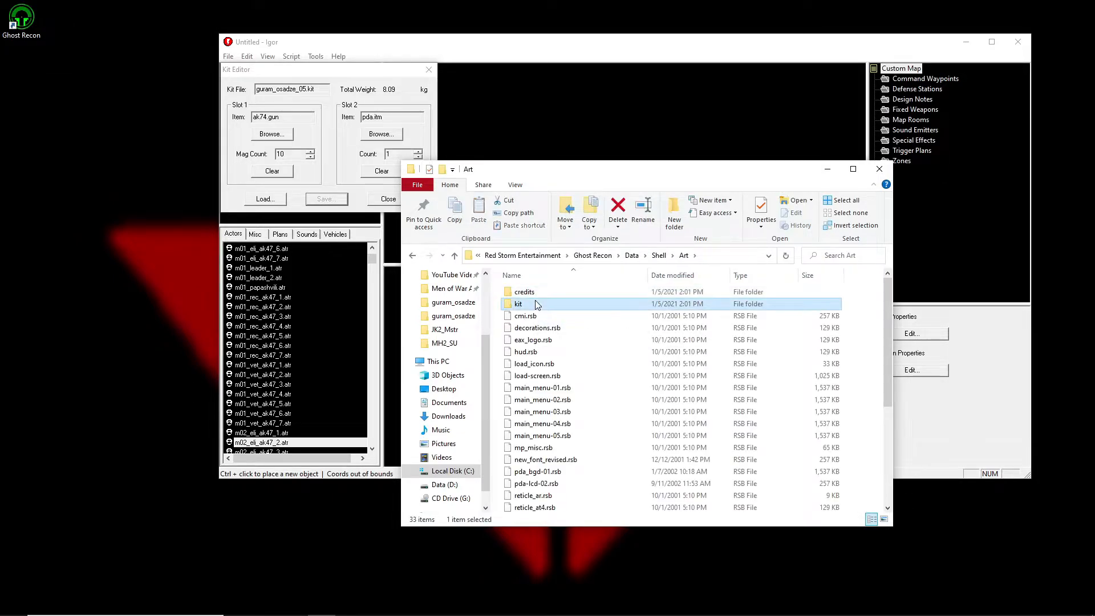
double_click(534, 303)
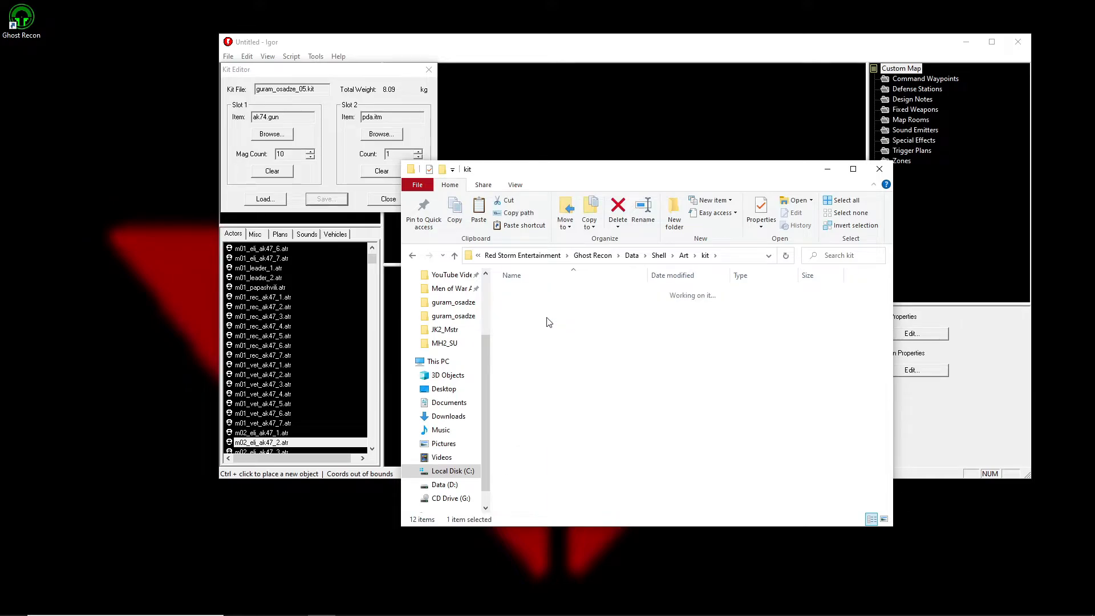
double_click(547, 328)
double_click(556, 291)
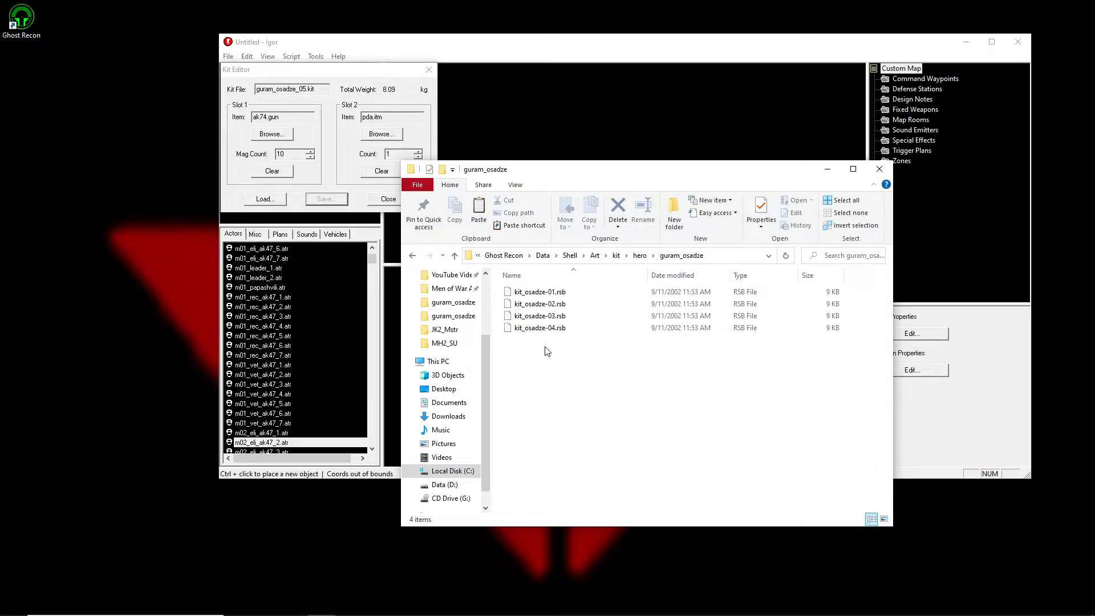
drag(606, 162, 489, 151)
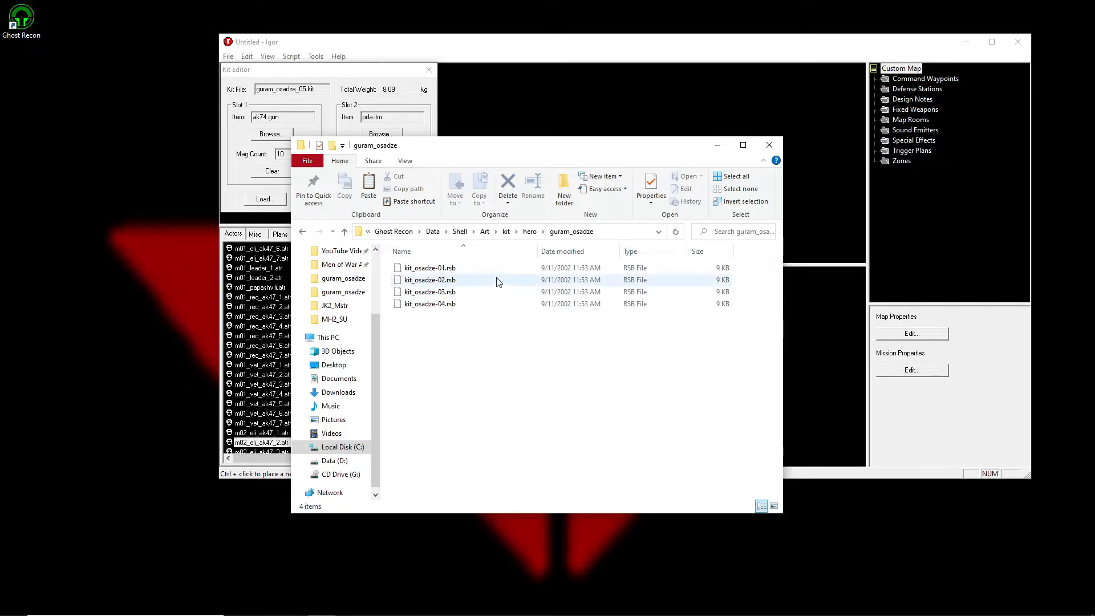
Go back to the Ghost Recon Mods folder and look briefly inside Origmiss.
click(507, 233)
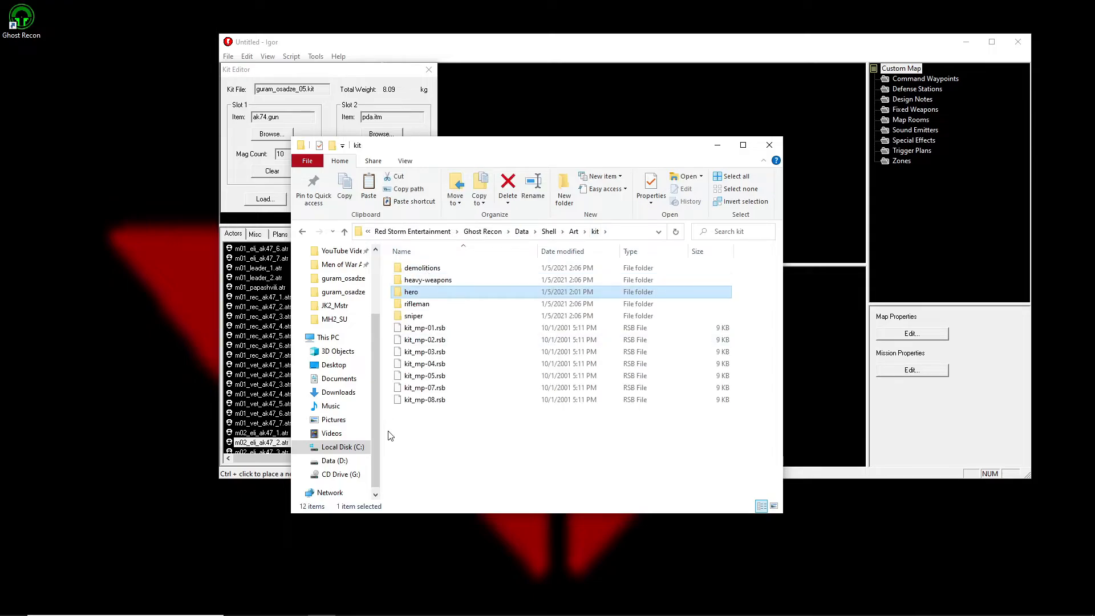
click(491, 238)
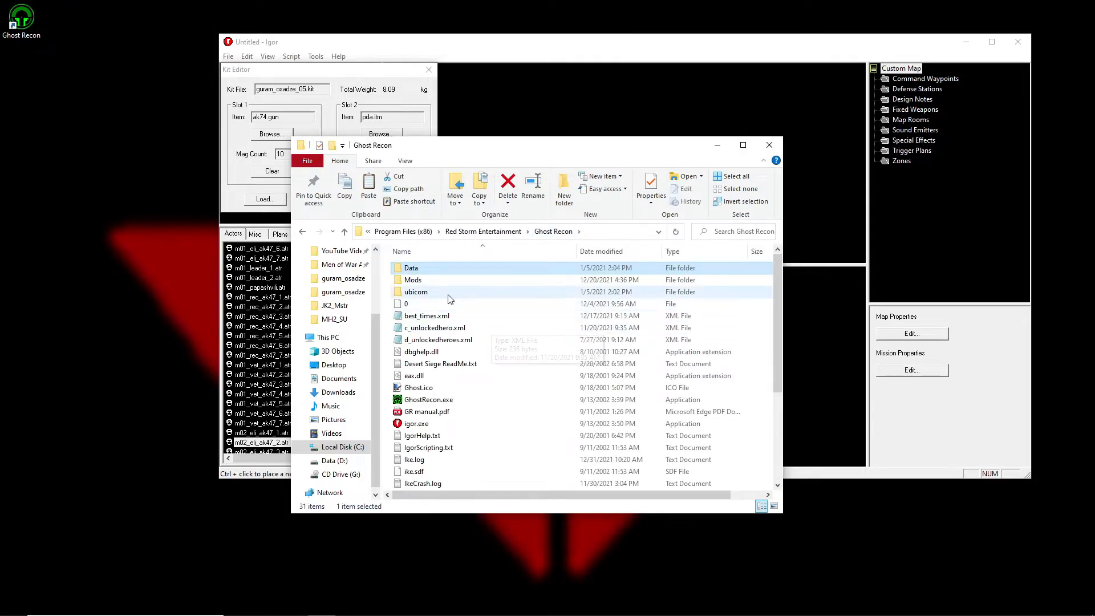
double_click(443, 279)
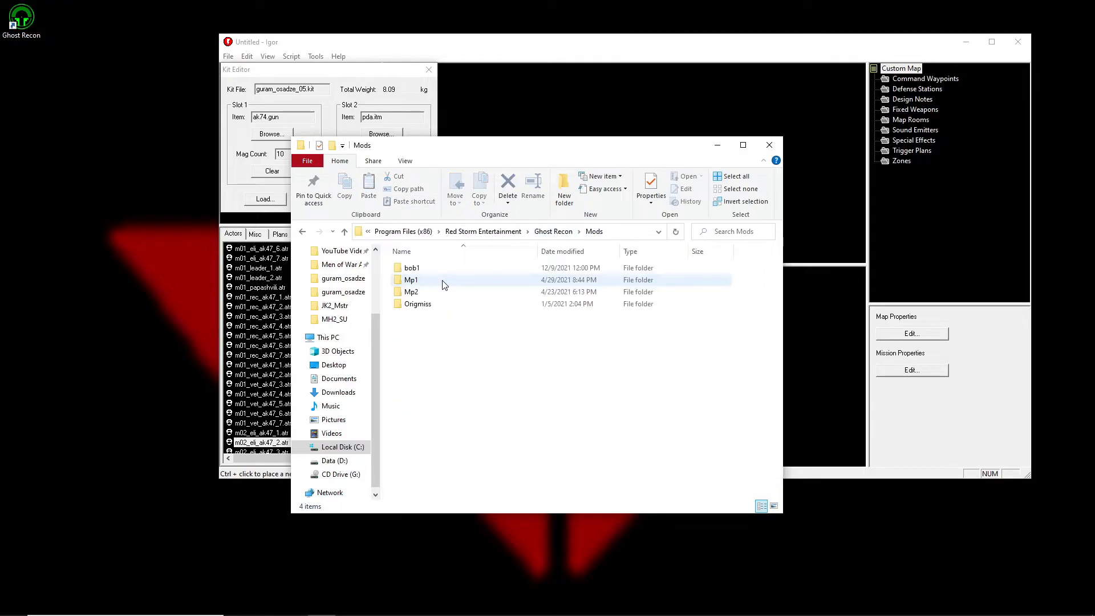
click(429, 307)
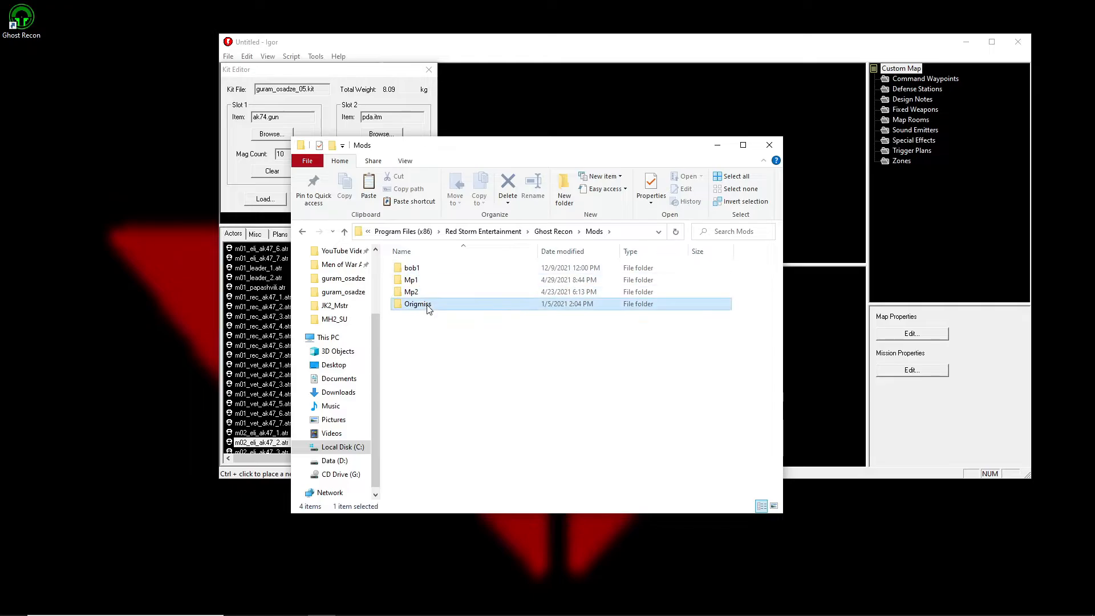
double_click(428, 306)
click(302, 231)
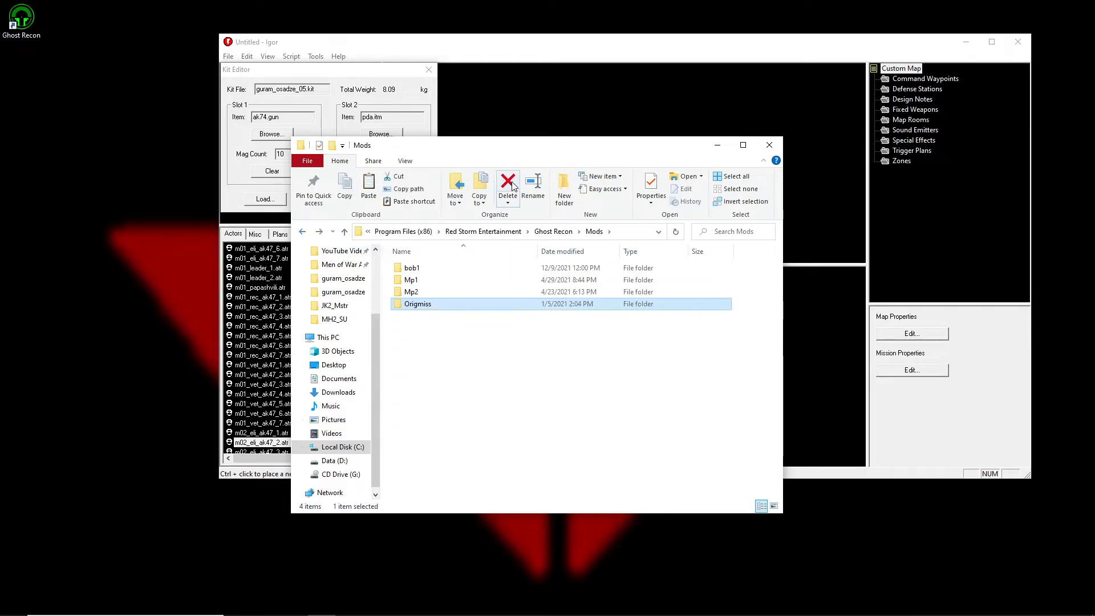
Examine the contents of rifleman-05.kit from the bob1 mod's kits\rifleman folder in Notepad and close it.
double_click(419, 268)
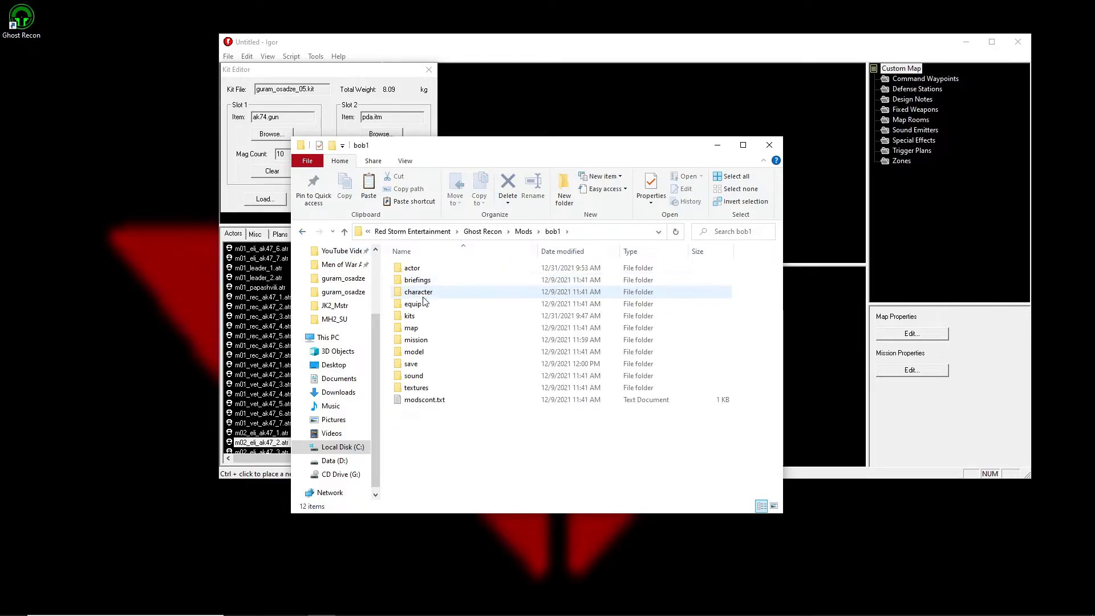
double_click(409, 316)
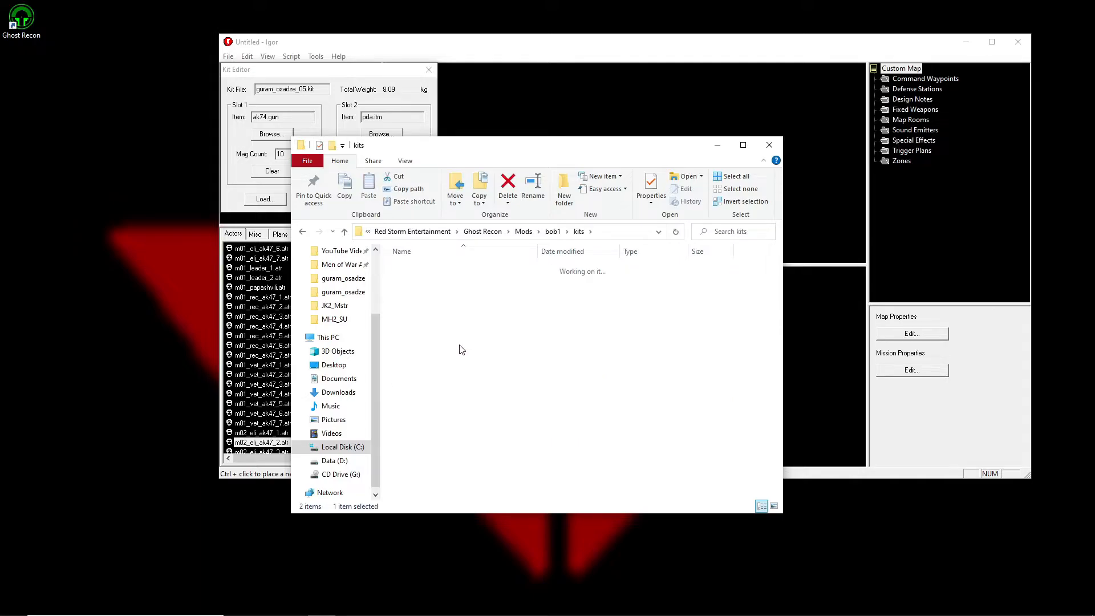
double_click(429, 268)
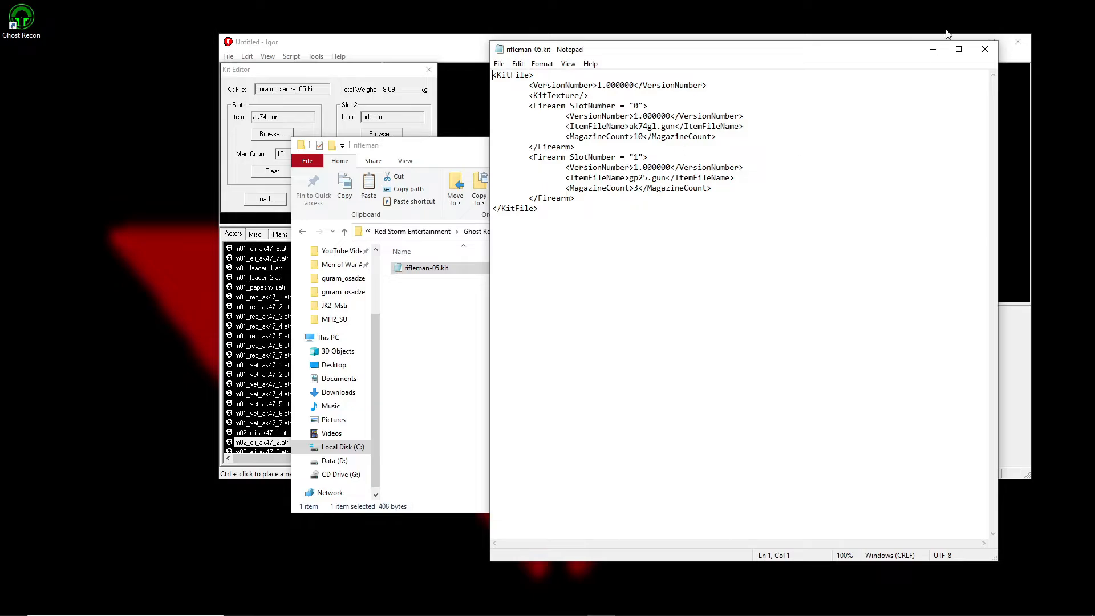
click(985, 49)
drag(562, 150, 588, 142)
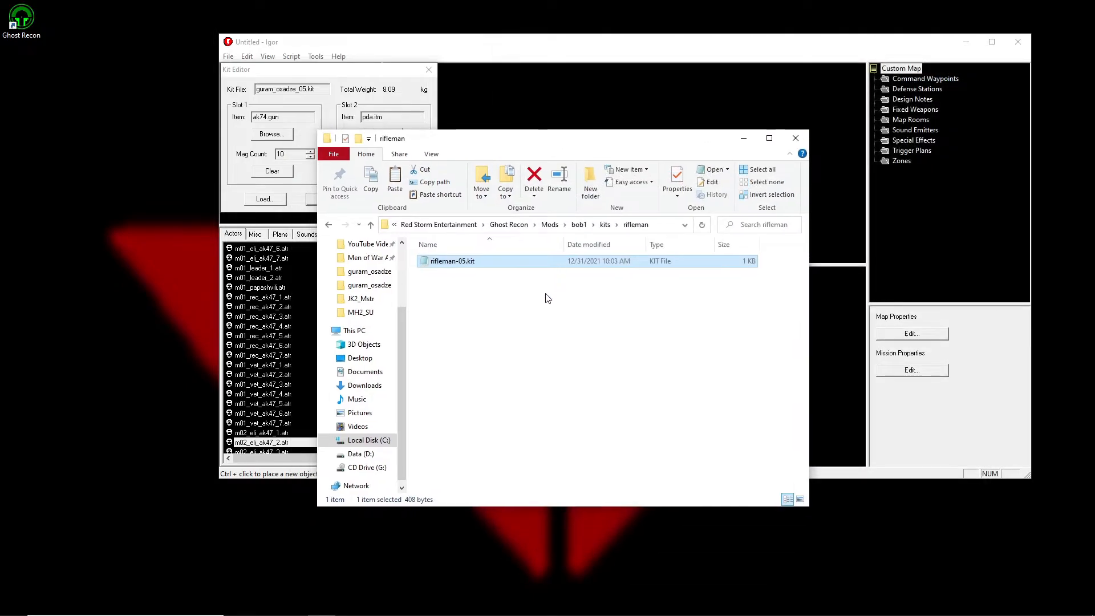
click(544, 292)
Launch Ghost Recon, start quick mission M01 - Iron Dragon and show Rifleman Kit 13 for the first standard rifleman.
double_click(22, 20)
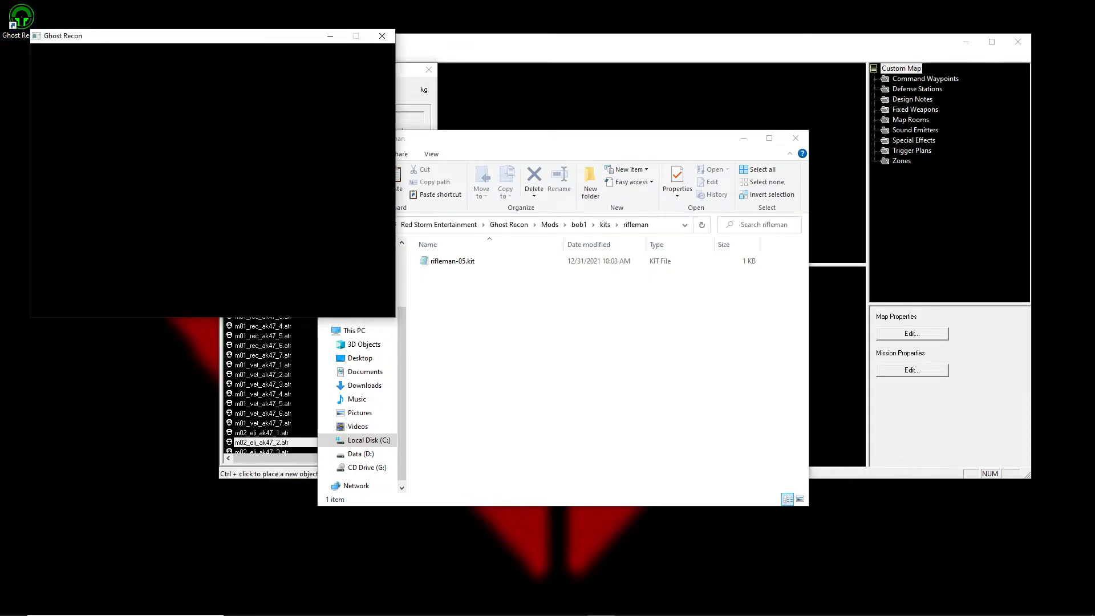
click(133, 224)
click(229, 295)
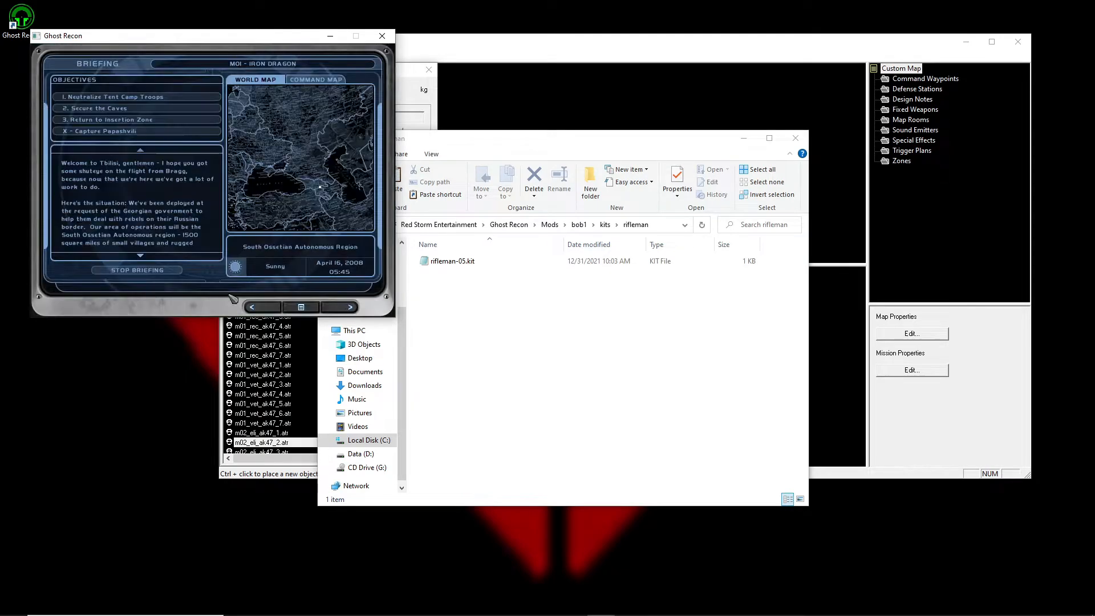
click(350, 307)
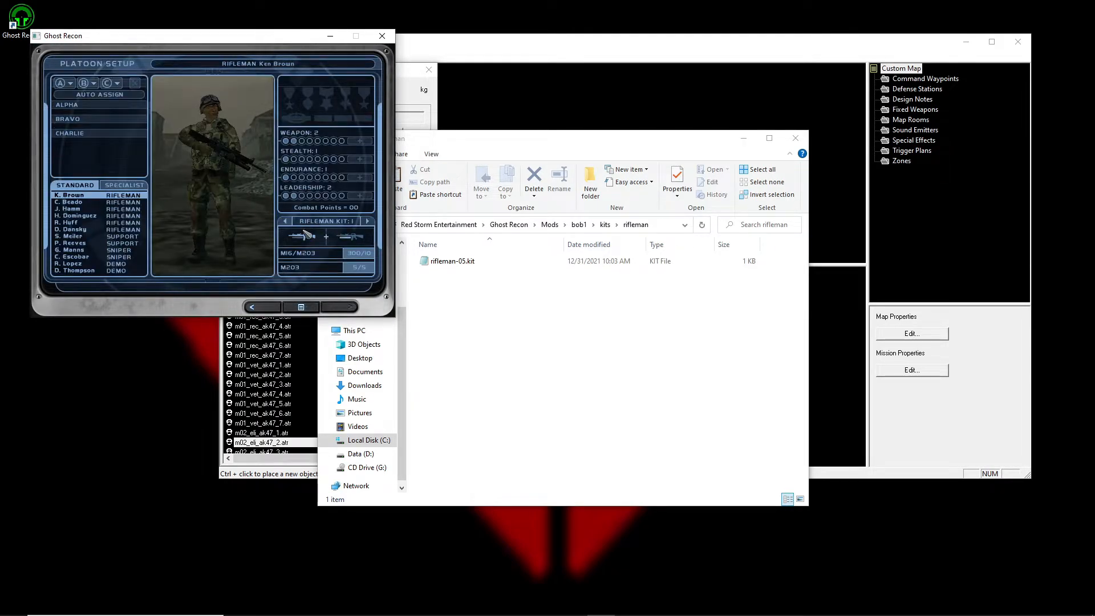
click(286, 222)
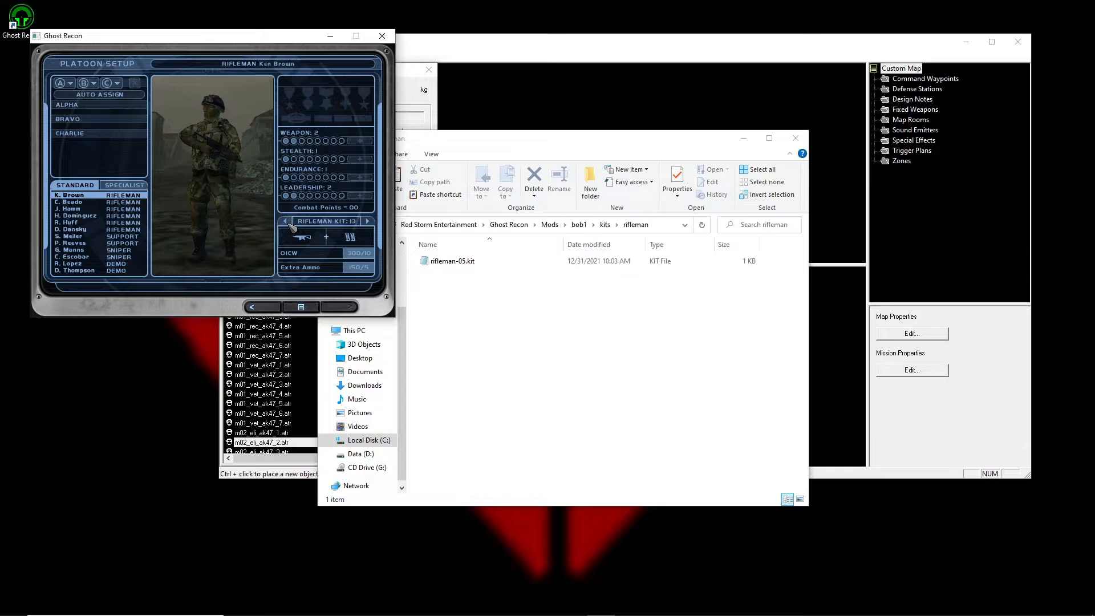
Return to the main menu and deactivate the bob1 mod in the game's mod options.
click(251, 307)
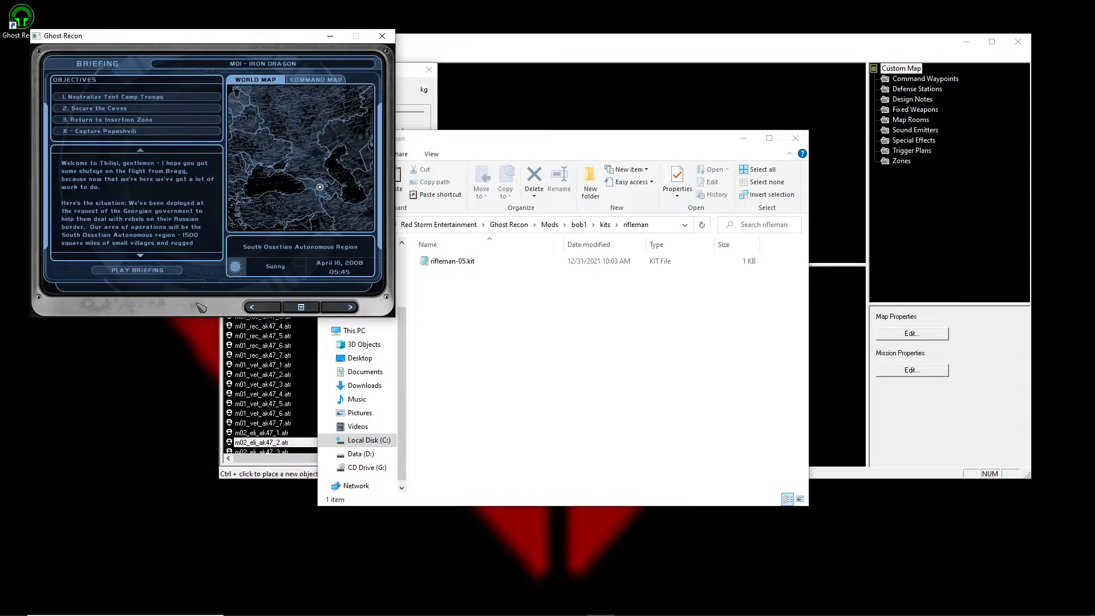
click(259, 308)
click(121, 314)
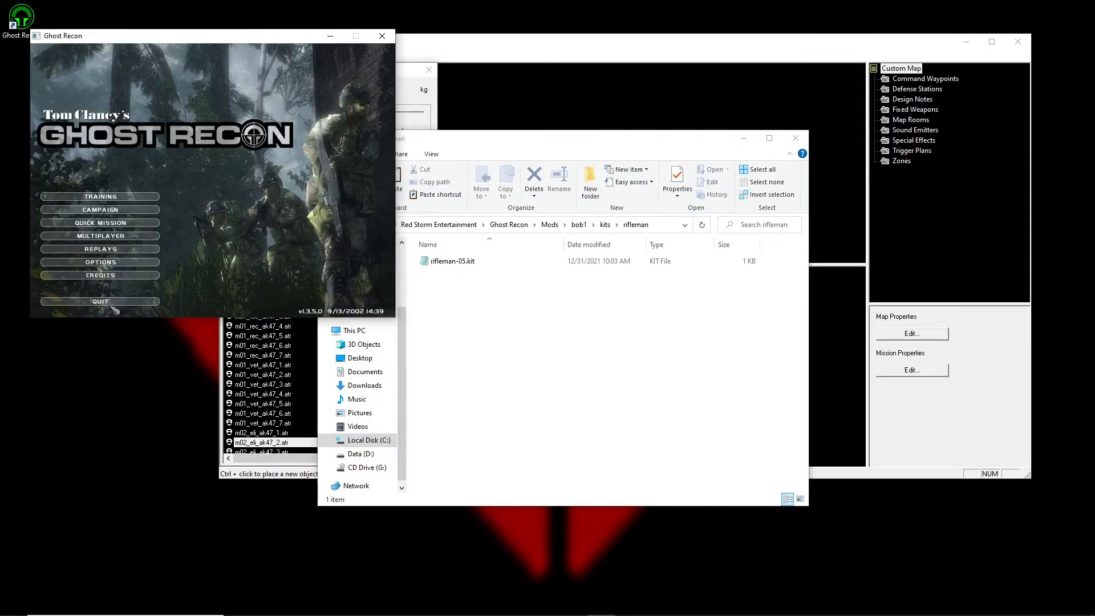
click(131, 263)
click(276, 81)
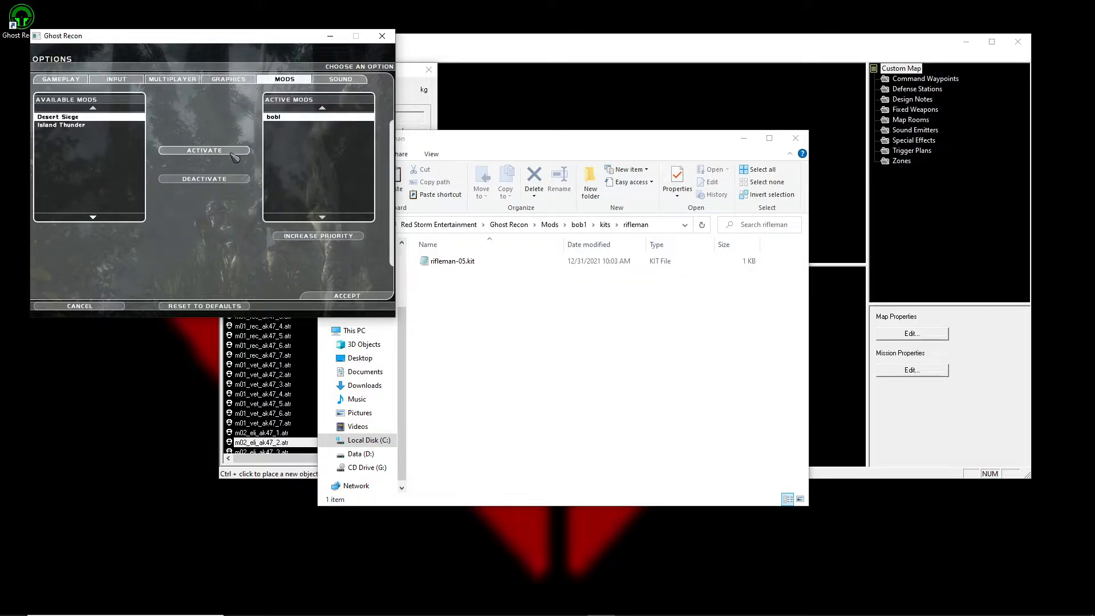
click(220, 178)
click(326, 297)
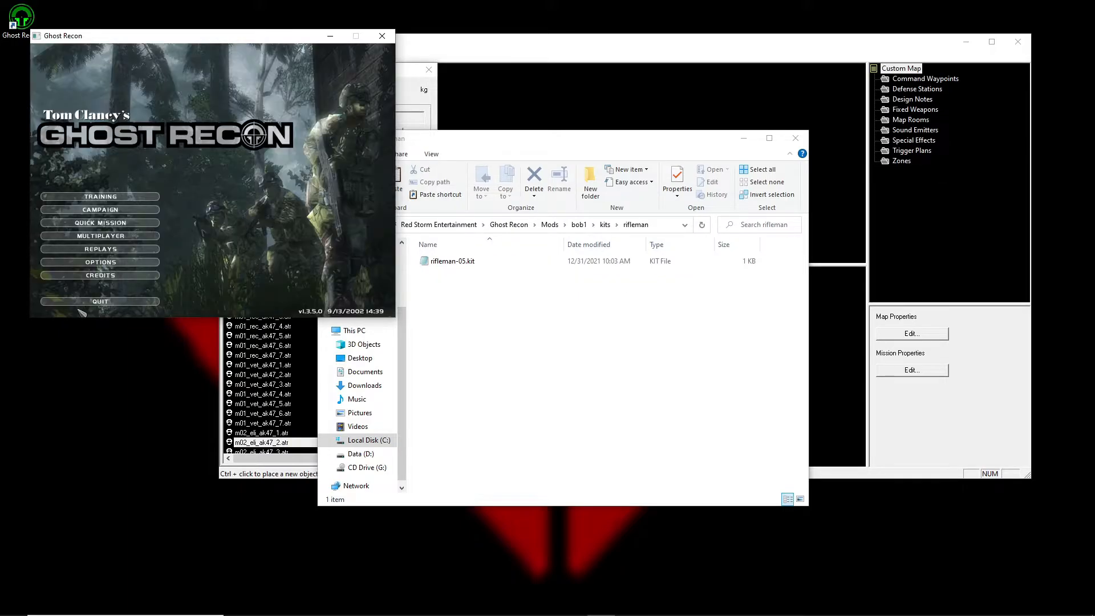
Start M01 - Iron Dragon with no mod active and check Rifleman Kit 12 for the first standard rifleman.
click(100, 223)
click(350, 308)
click(350, 307)
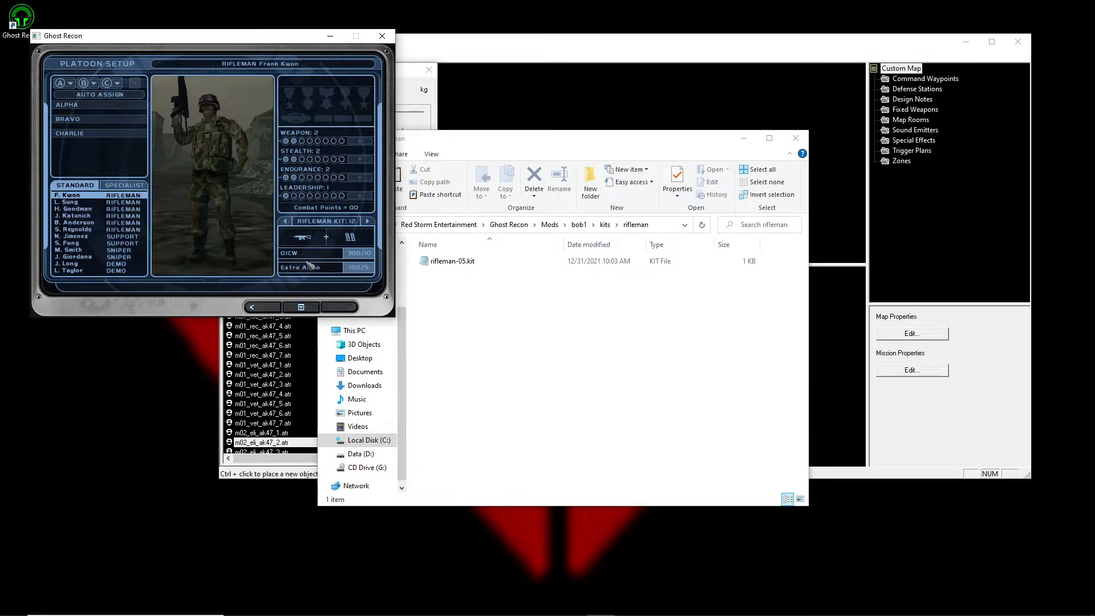
Leave the platoon setup and quick mission screens for the main menu and quit the game.
click(247, 308)
click(245, 310)
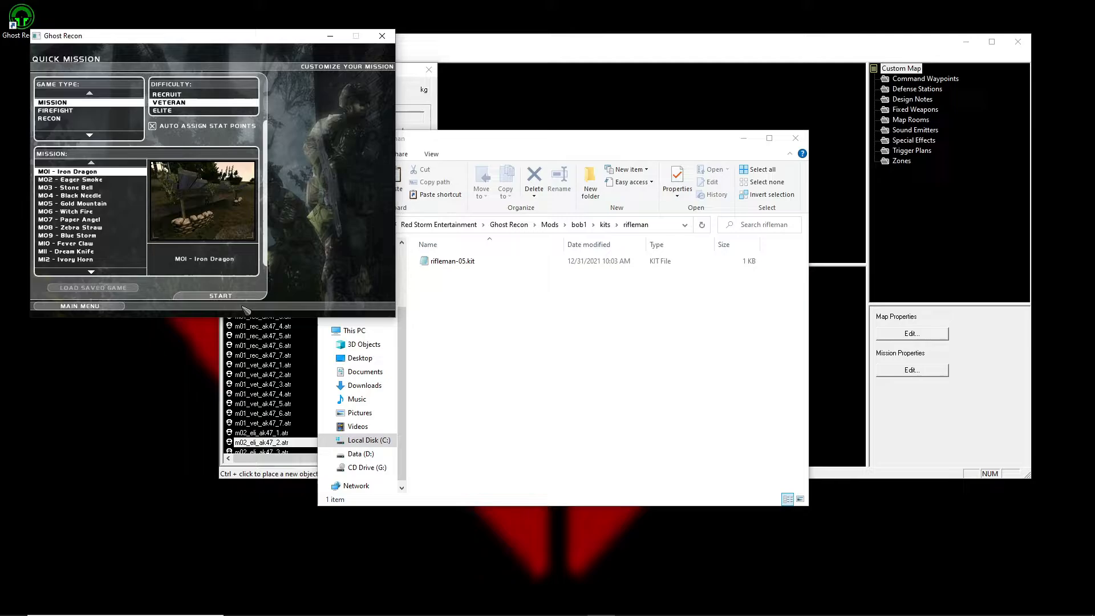
click(98, 307)
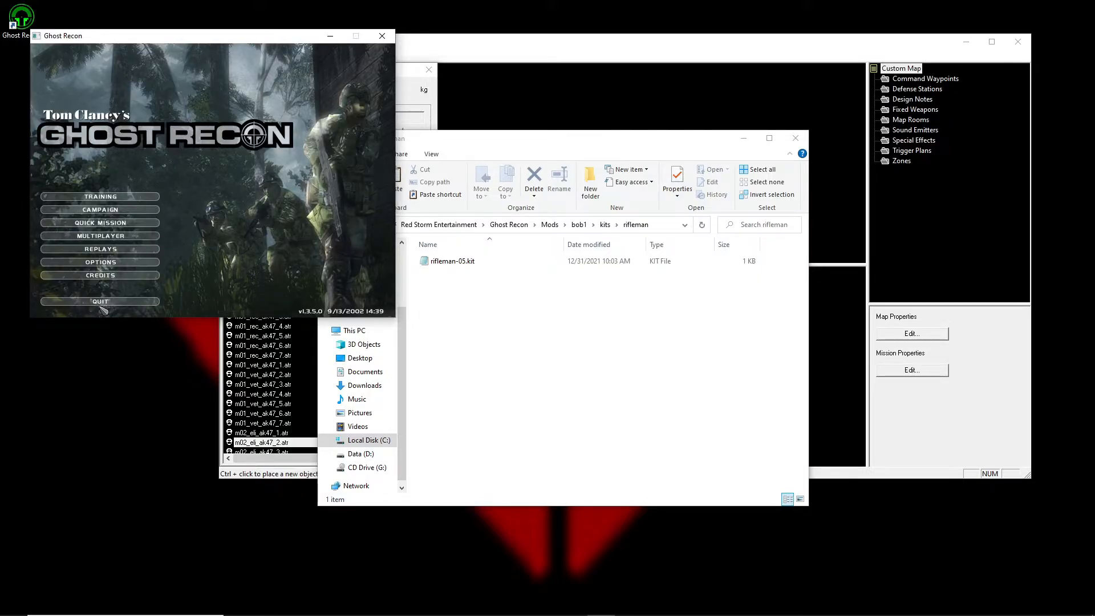
click(100, 301)
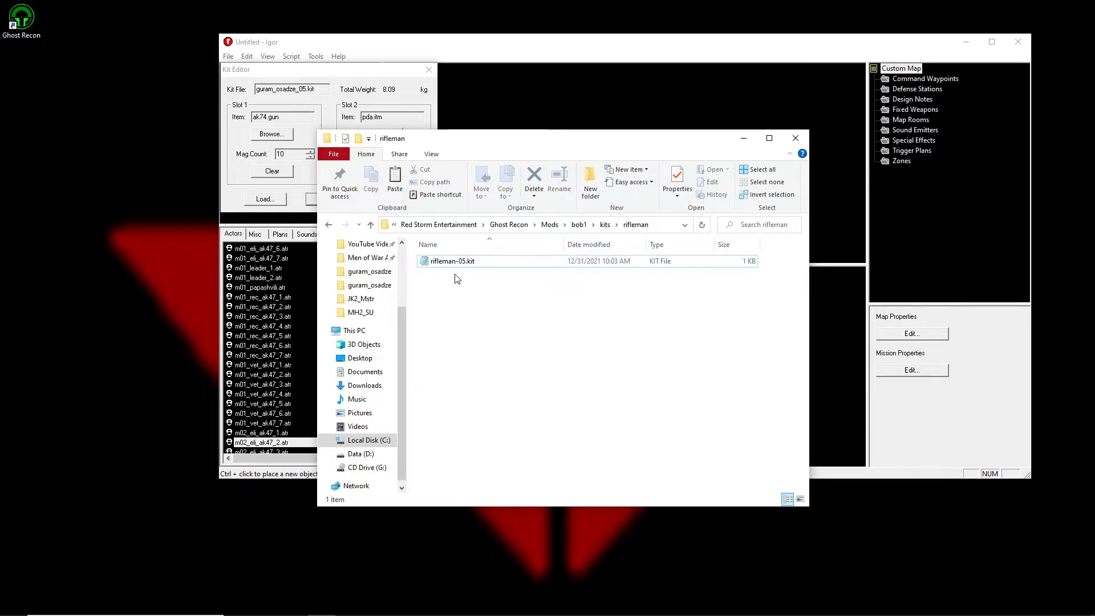
Open quick_missions.qmk from the Origmiss mod's Kits folder with Notepad, keeping Notepad as the default for .qmk files.
drag(633, 139, 572, 146)
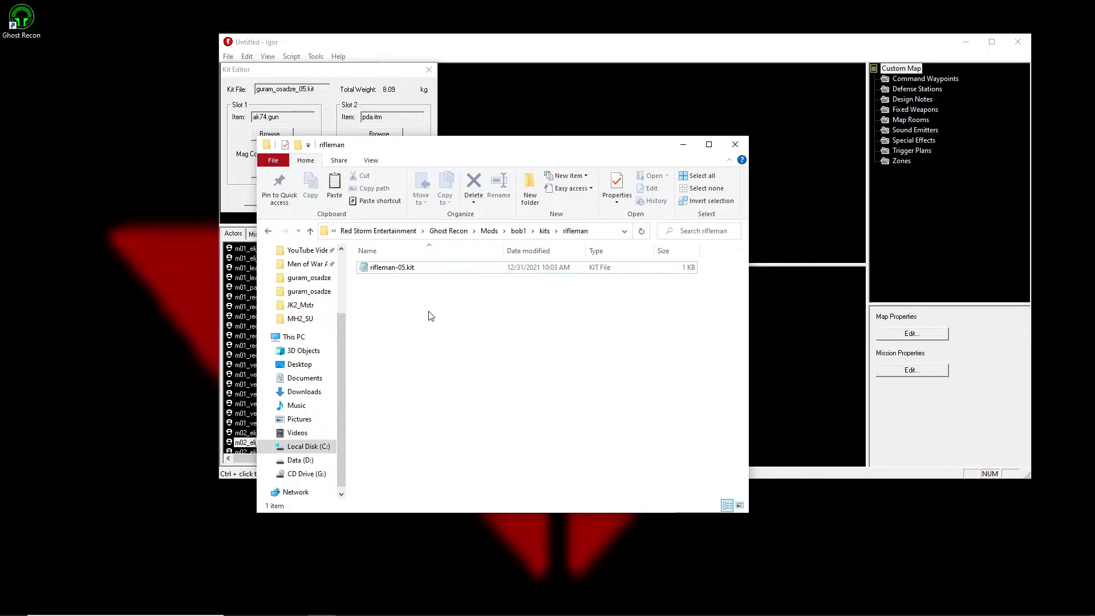
click(518, 230)
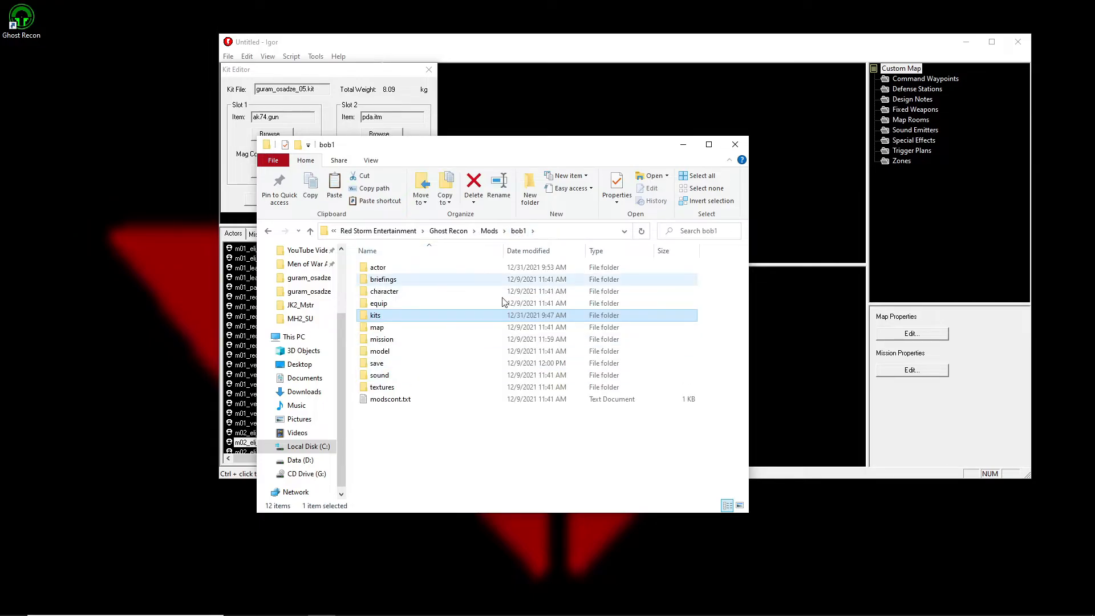
click(489, 232)
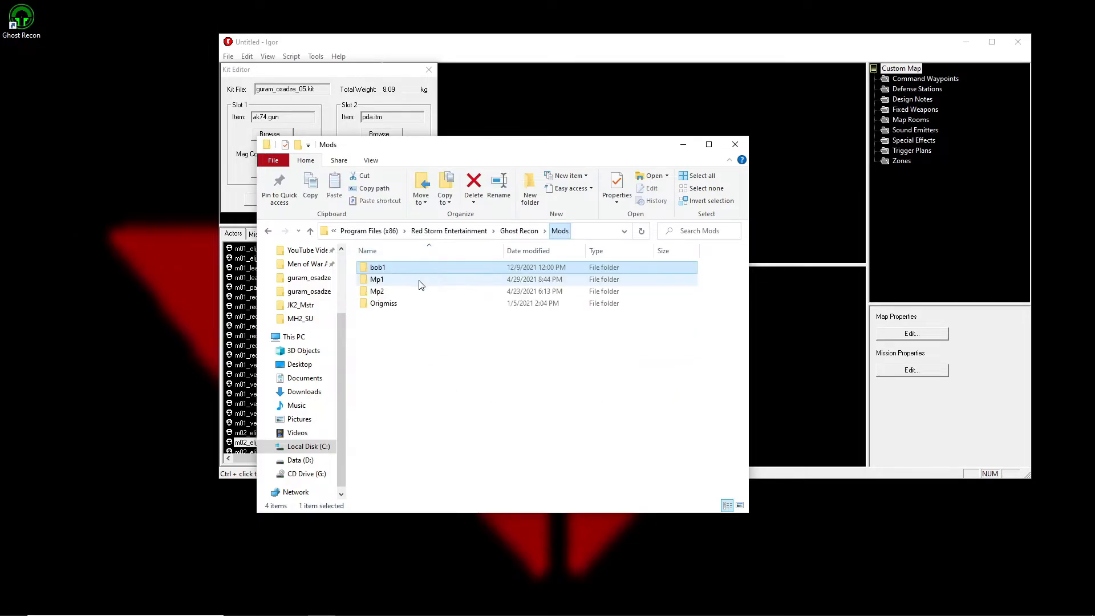
double_click(383, 303)
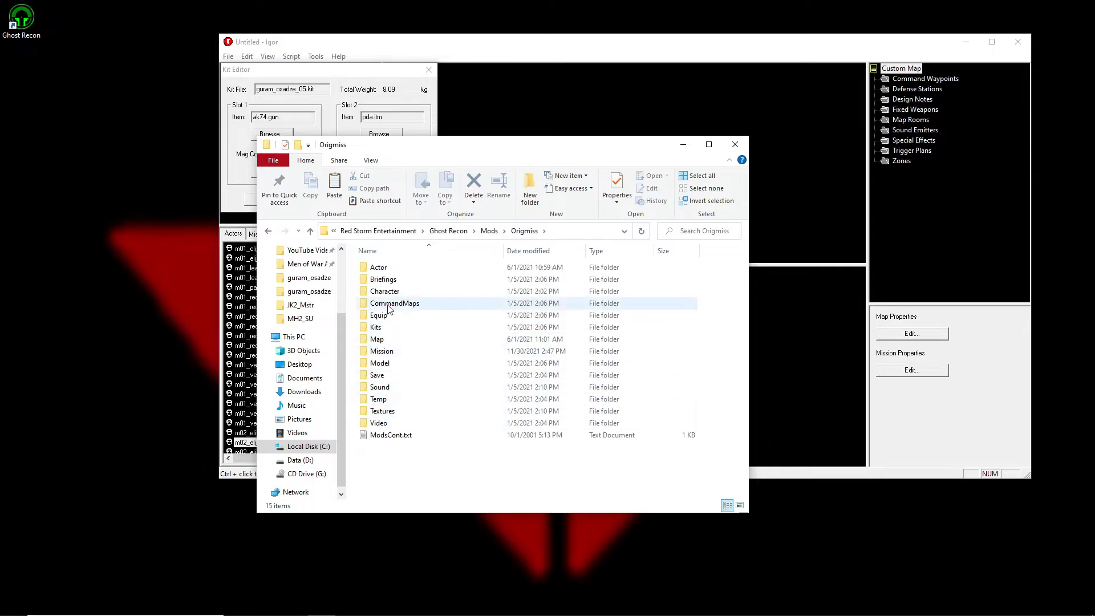
click(391, 332)
double_click(392, 332)
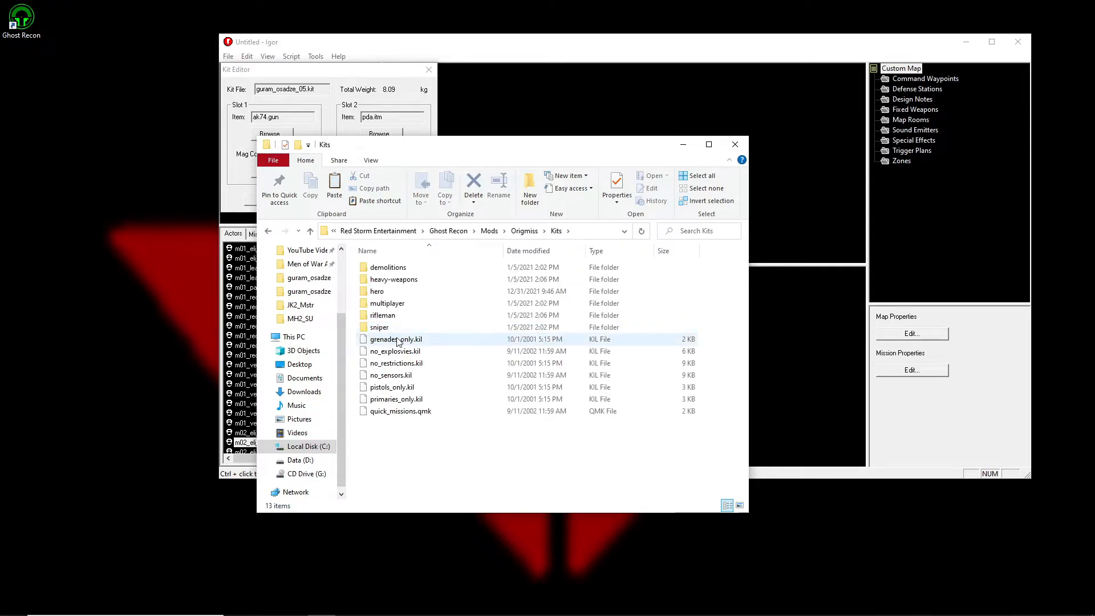
double_click(440, 414)
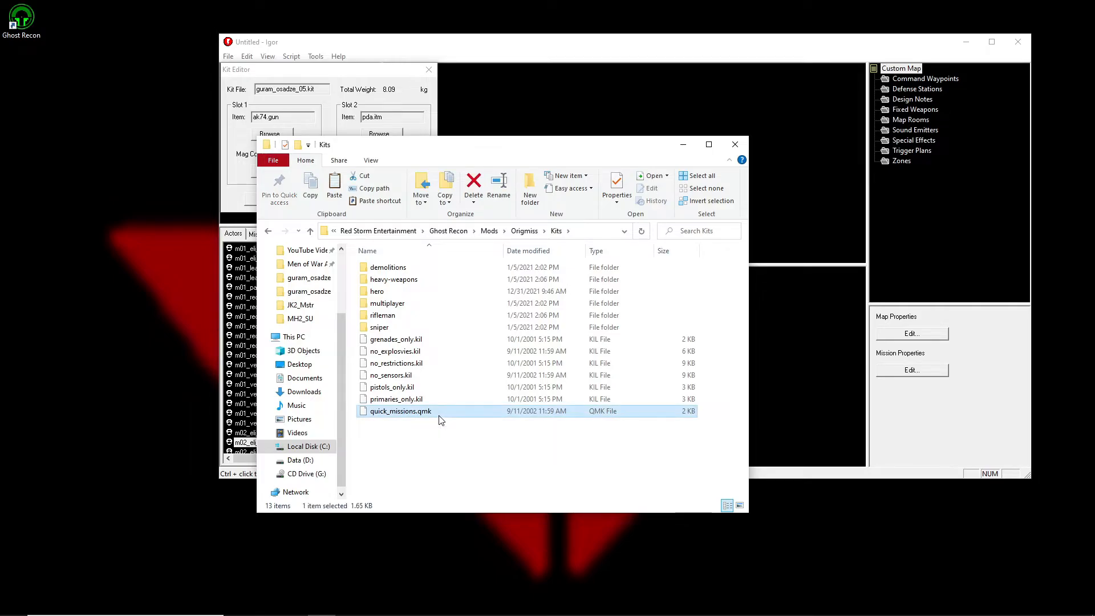
click(484, 194)
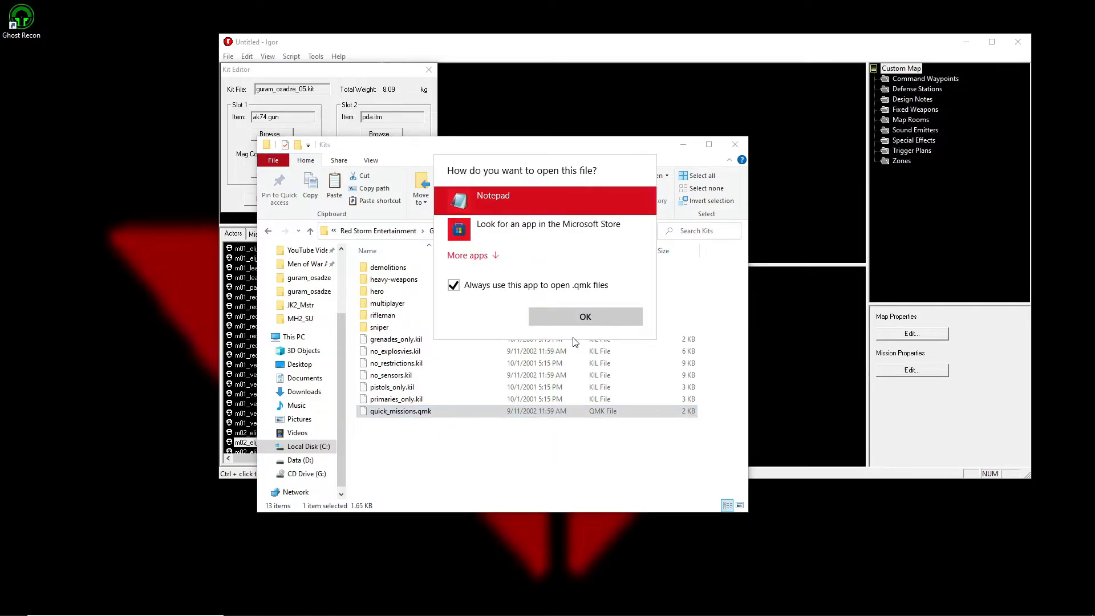
click(562, 311)
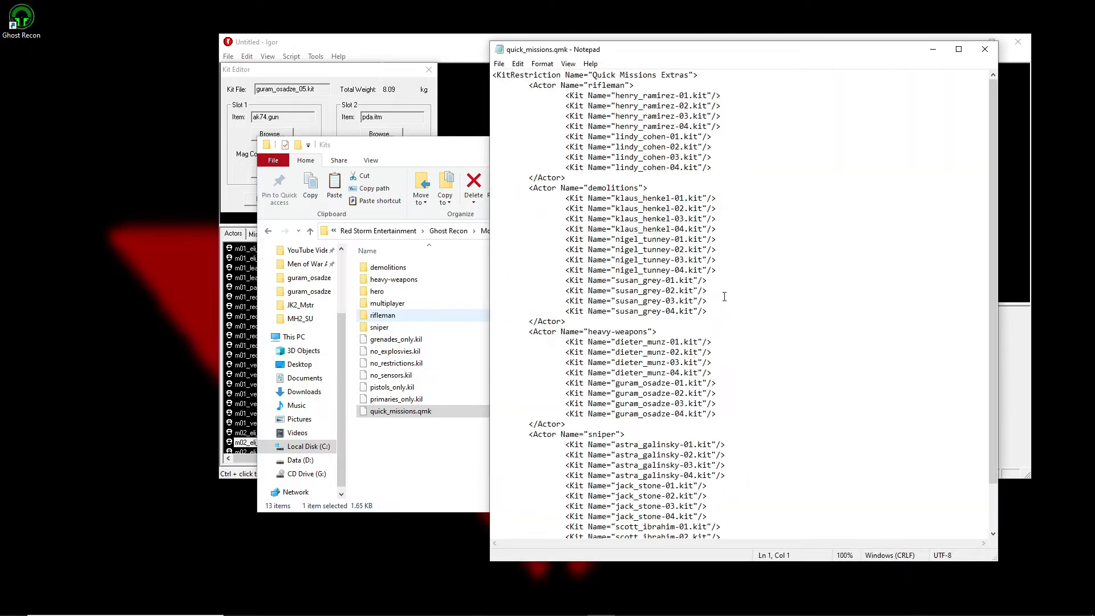
Examine the quick mission kit entries for the rifleman, demolitions, heavy-weapons and sniper actors, and close the file.
scroll(667, 226, down, 2)
scroll(667, 225, up, 2)
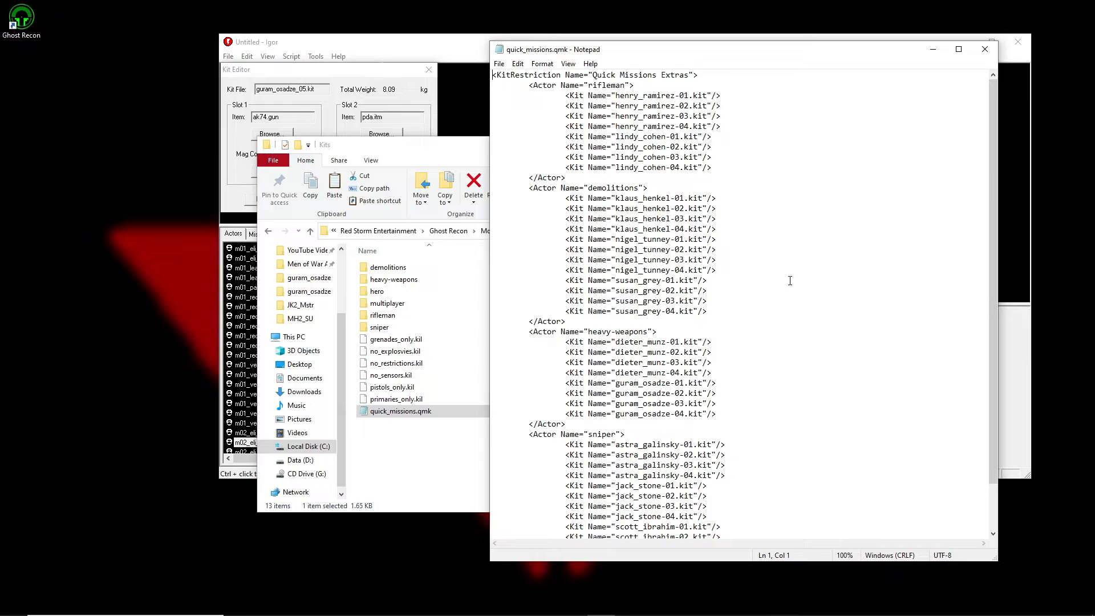
scroll(790, 281, down, 2)
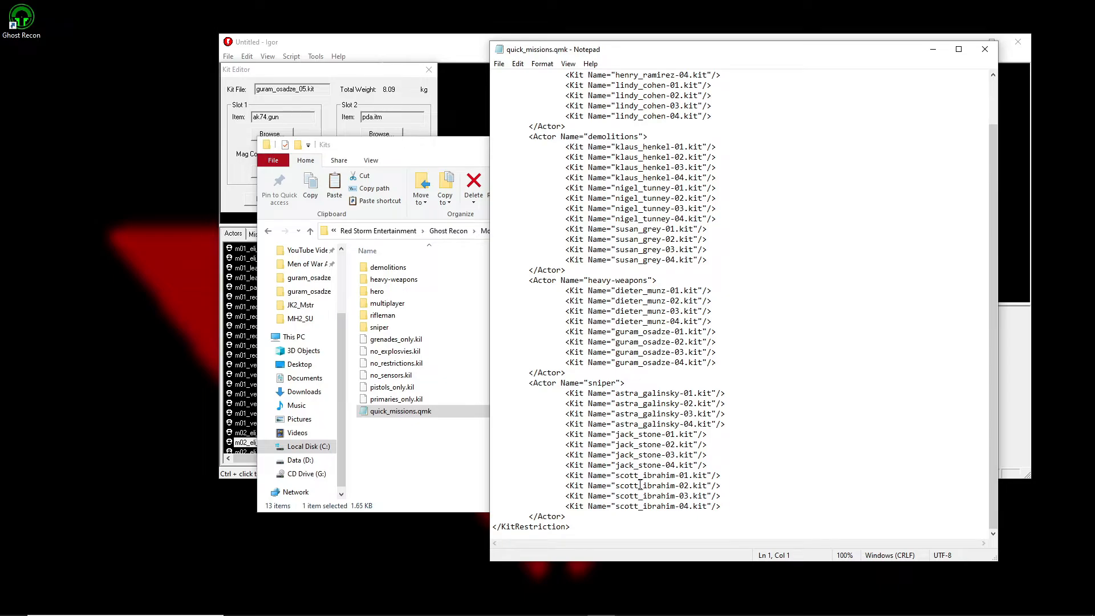
scroll(710, 316, up, 2)
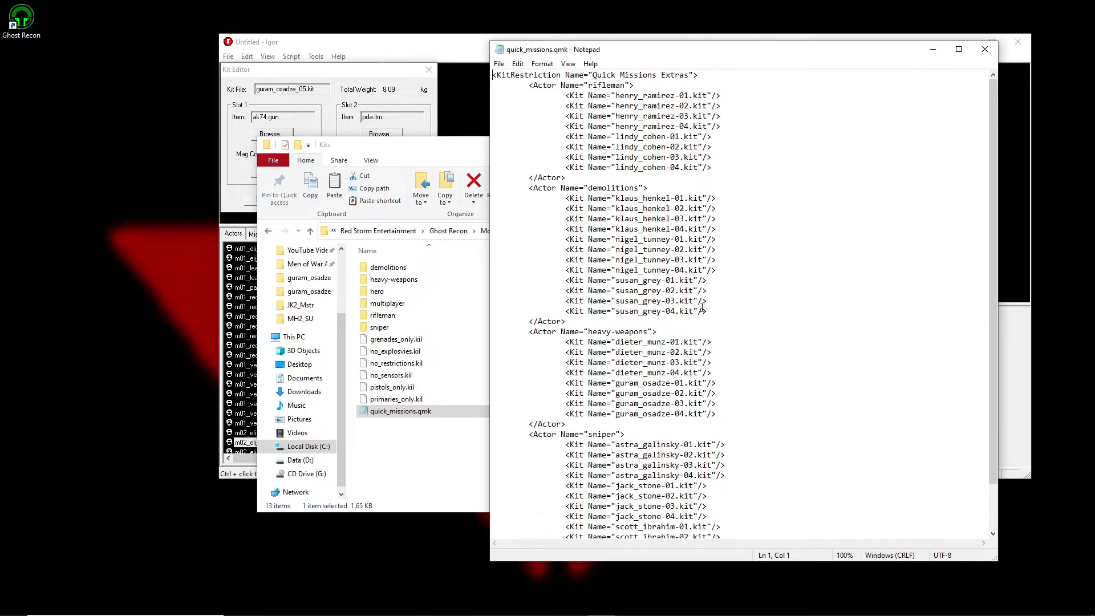
scroll(701, 280, down, 2)
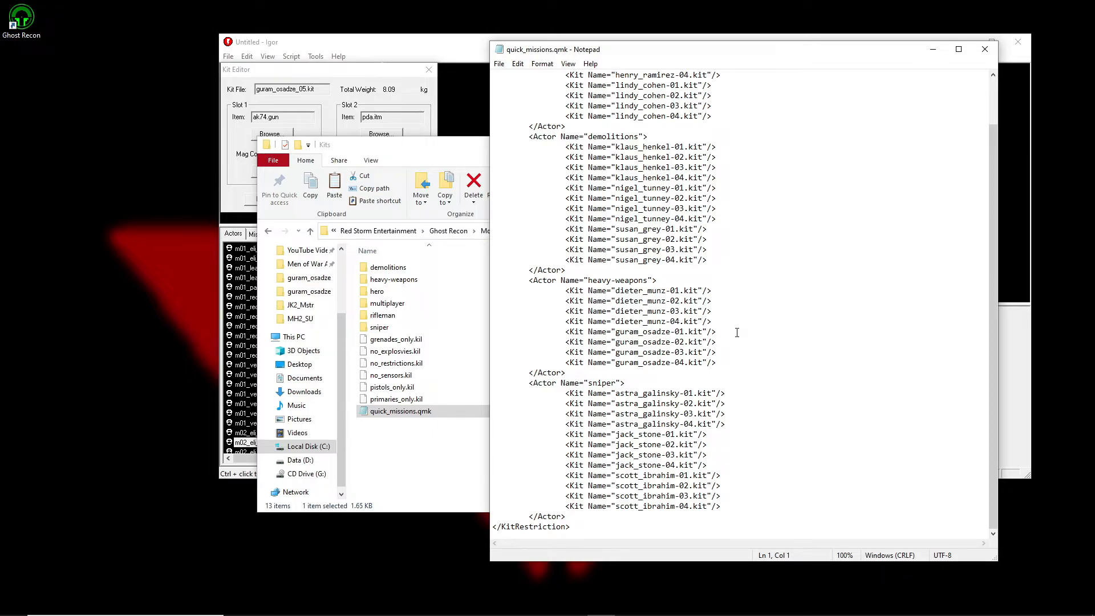
scroll(712, 250, up, 2)
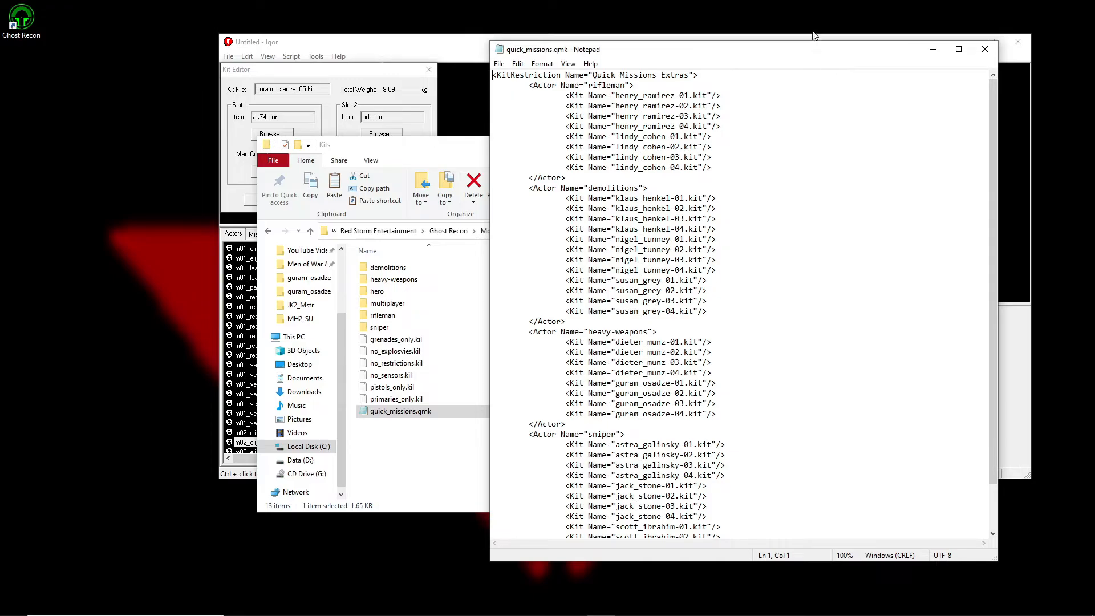
drag(816, 49, 674, 49)
click(842, 49)
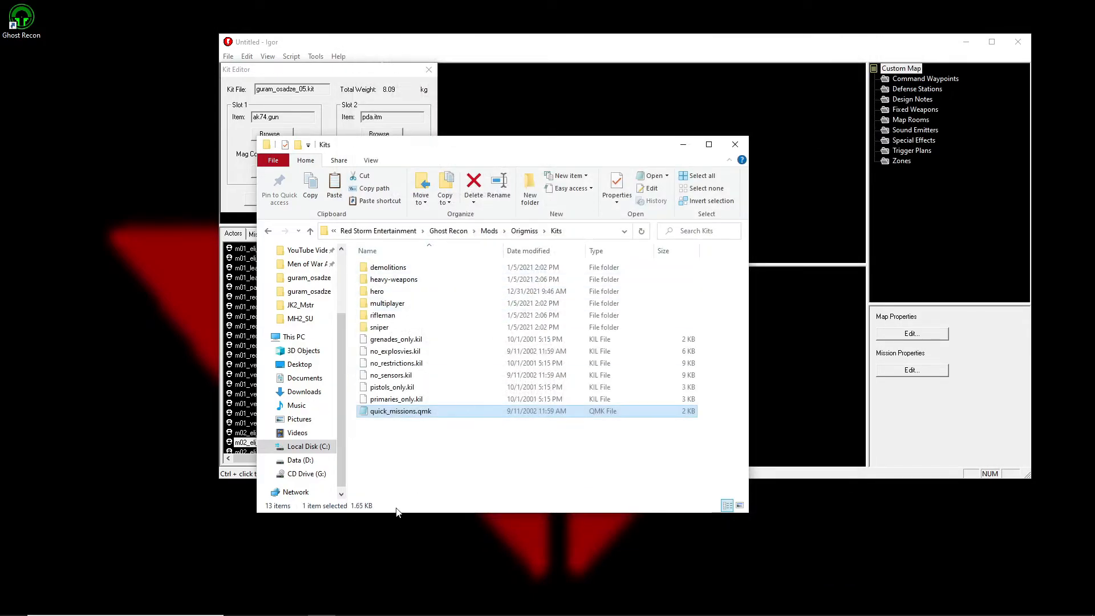
Go up to the main Ghost Recon folder and inspect the contents of its Data folder.
click(438, 435)
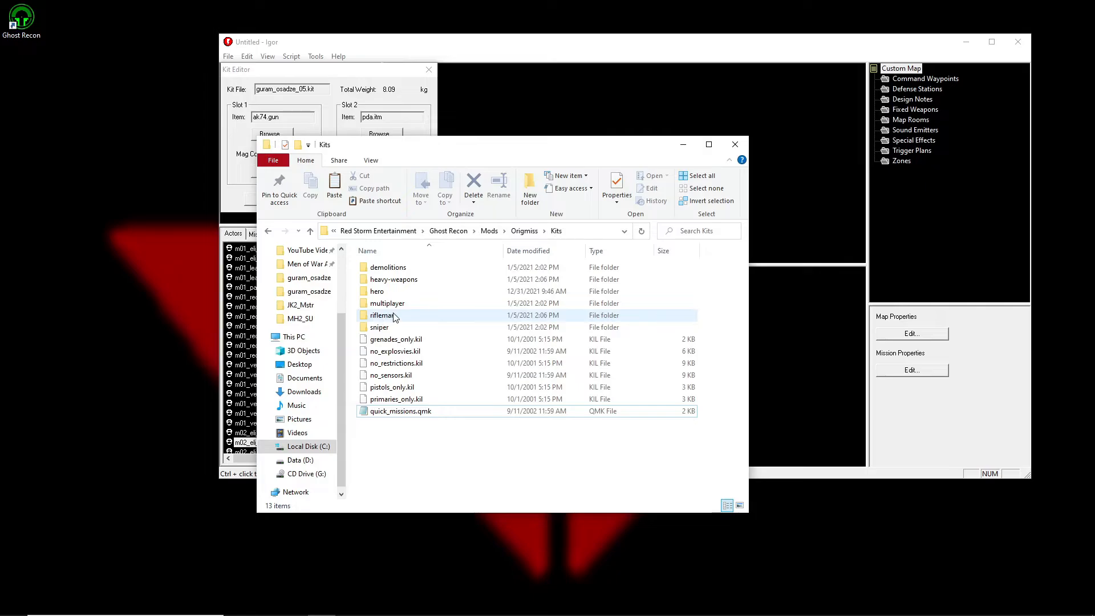
drag(573, 151, 541, 147)
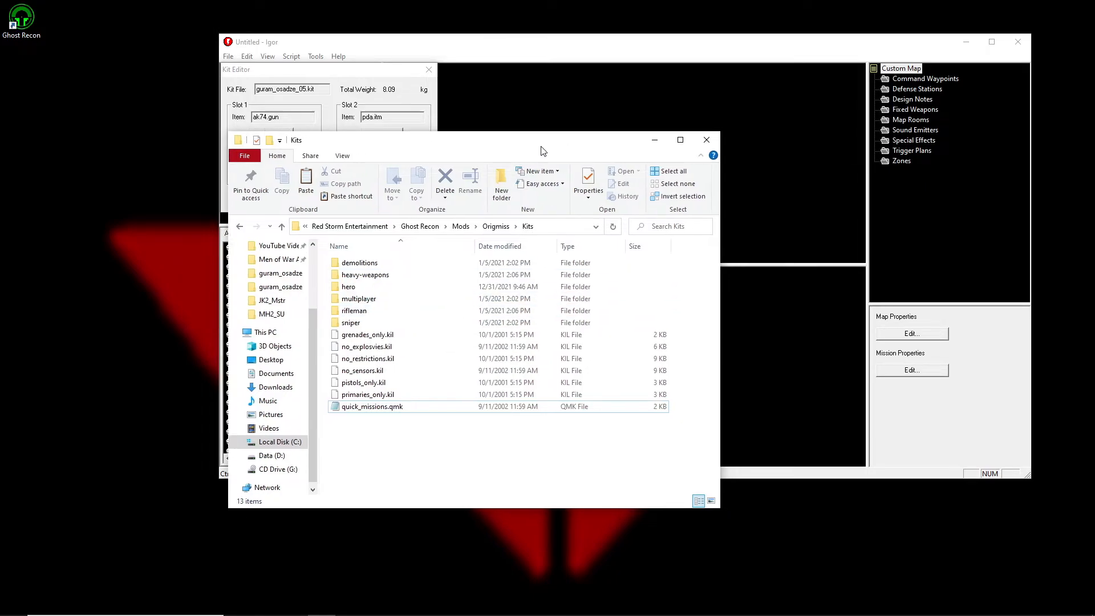
click(473, 226)
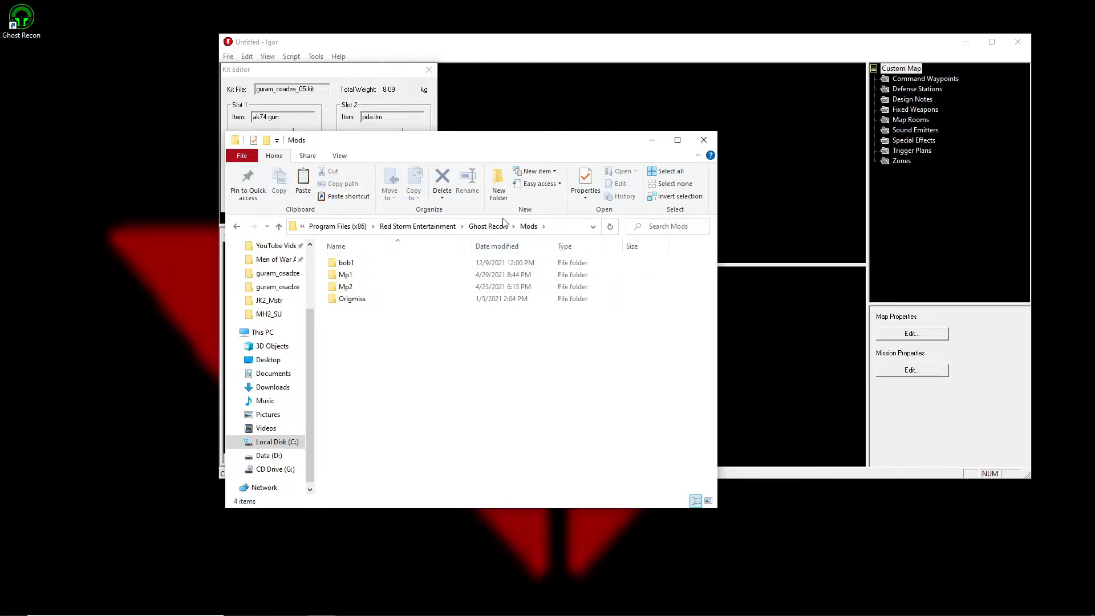
click(483, 227)
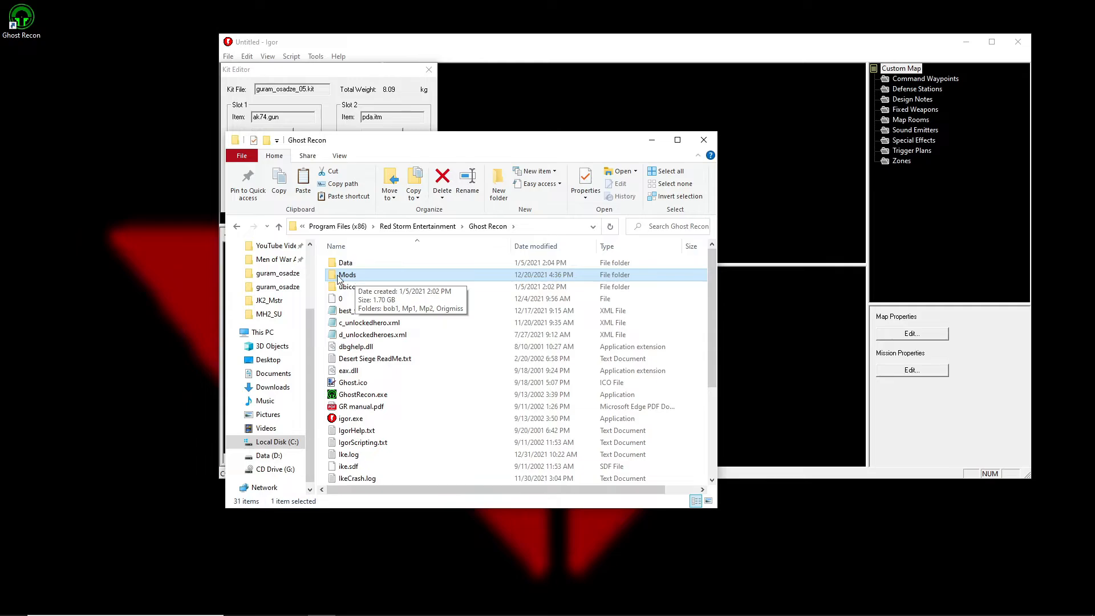
click(365, 266)
double_click(366, 270)
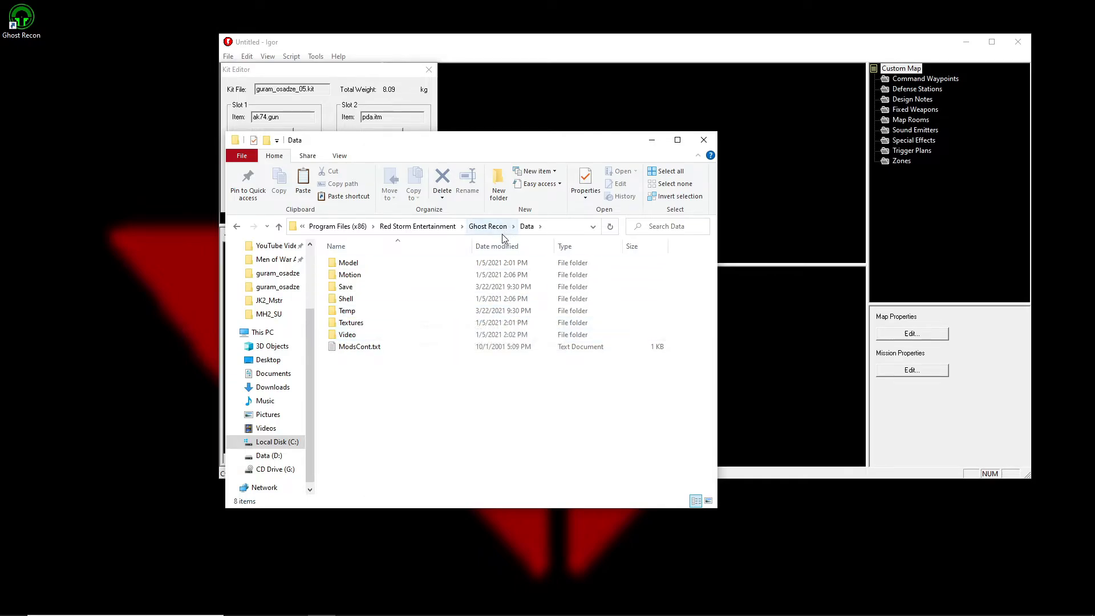
drag(511, 135, 508, 141)
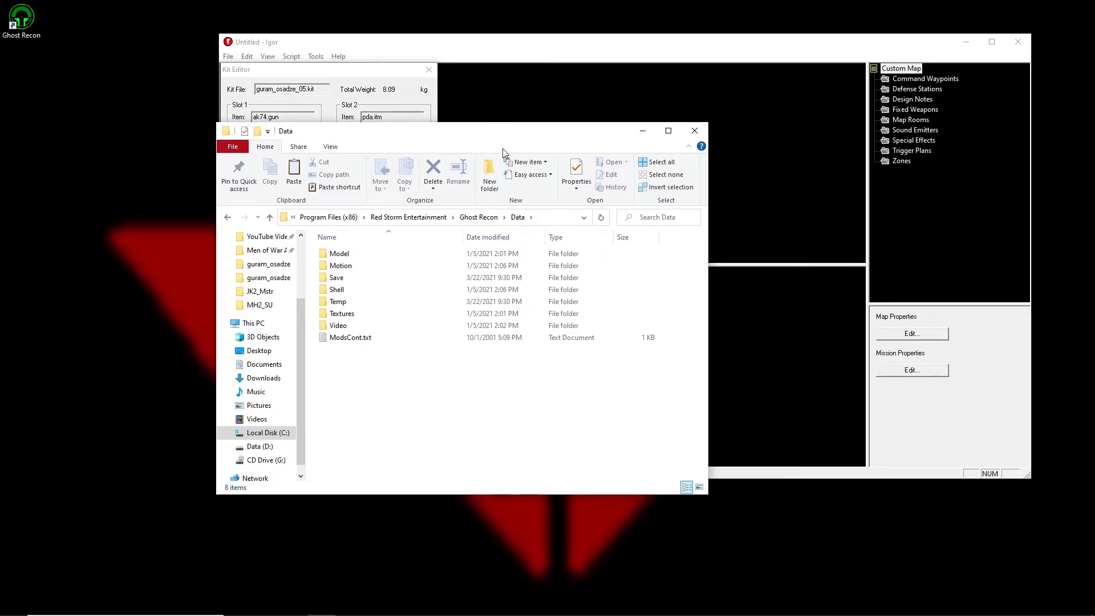
Open the bob1 mod's kits folder and point out its hero and rifleman subfolders.
click(486, 222)
double_click(342, 266)
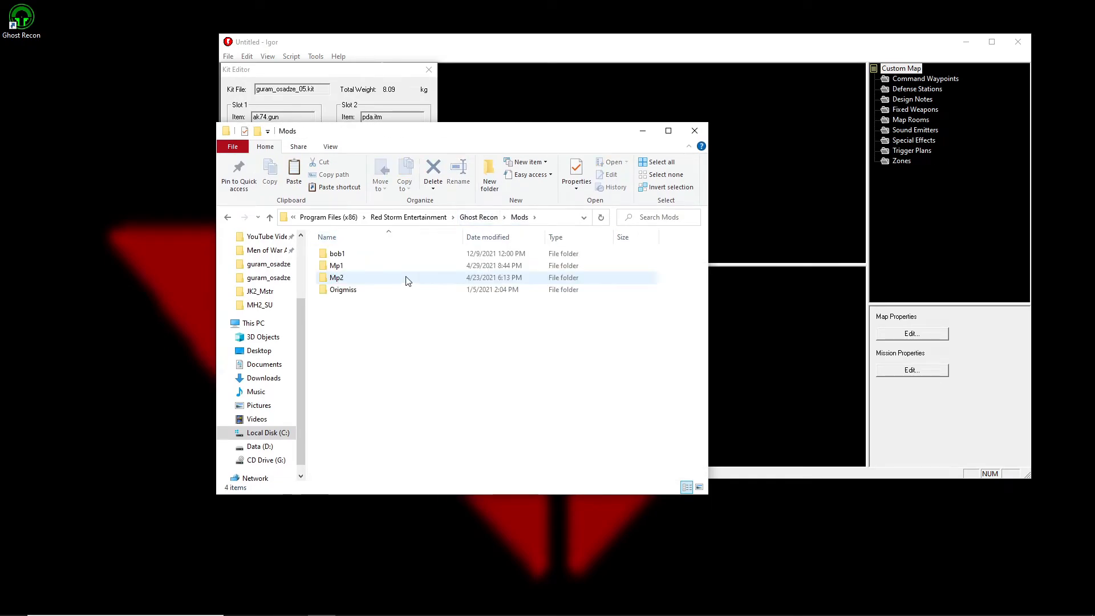
double_click(368, 254)
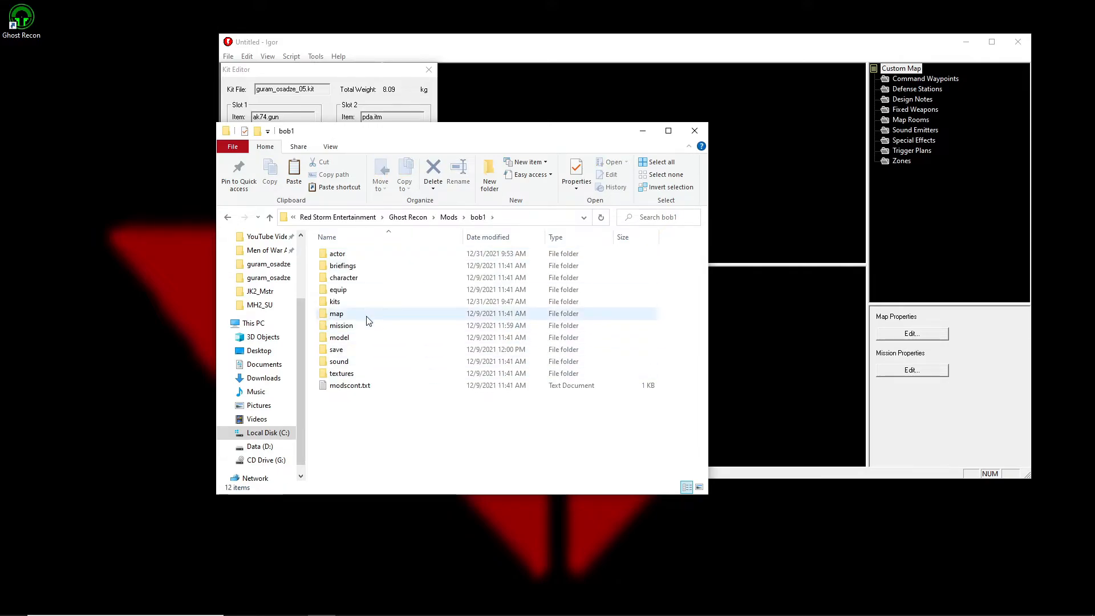
double_click(346, 304)
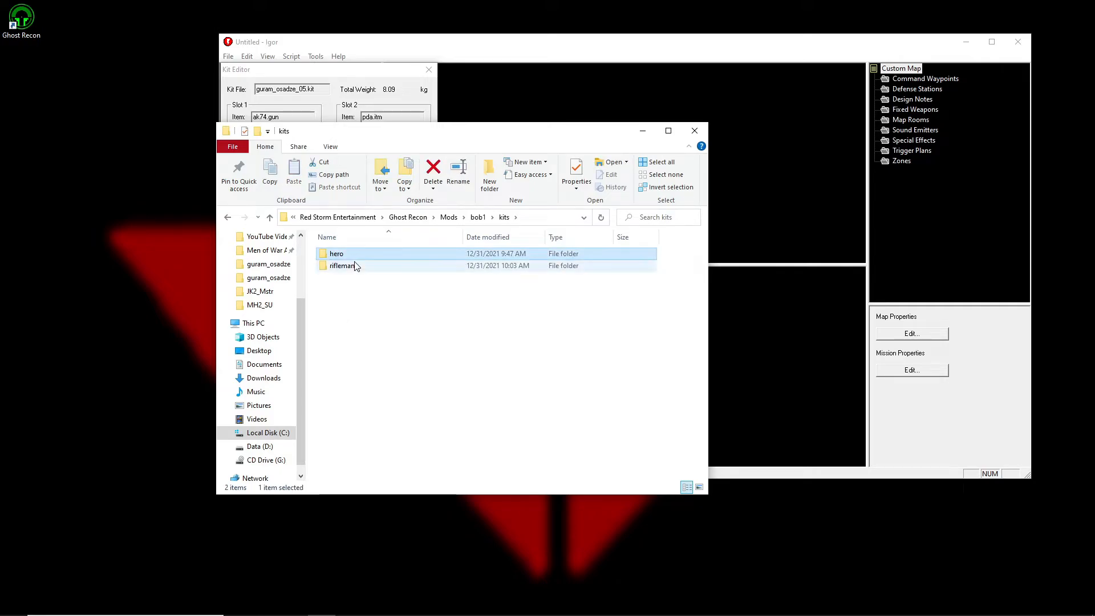
click(354, 265)
click(344, 254)
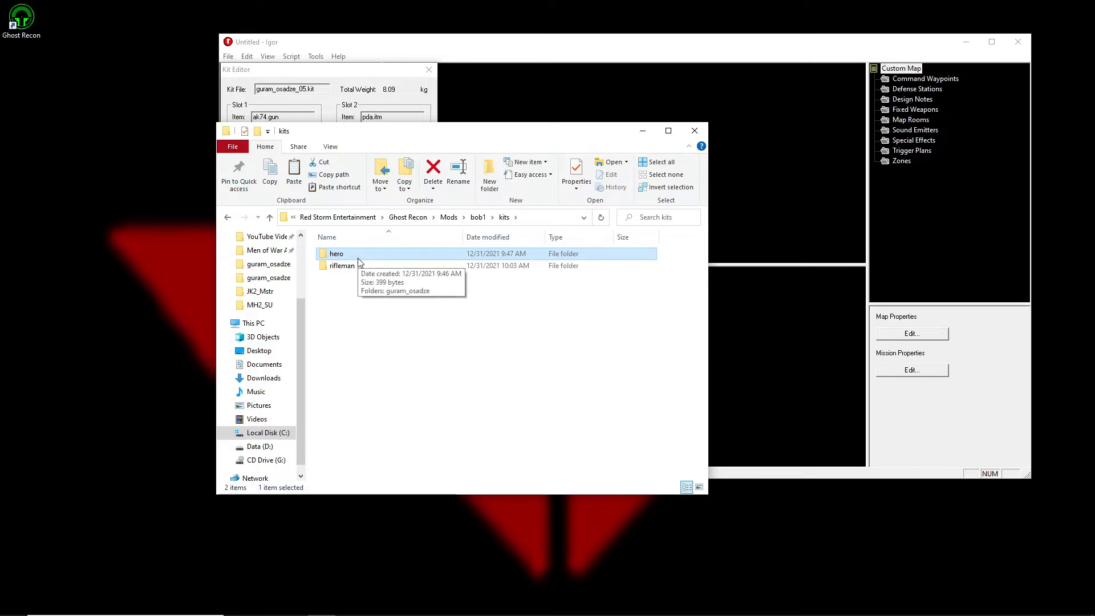
click(355, 266)
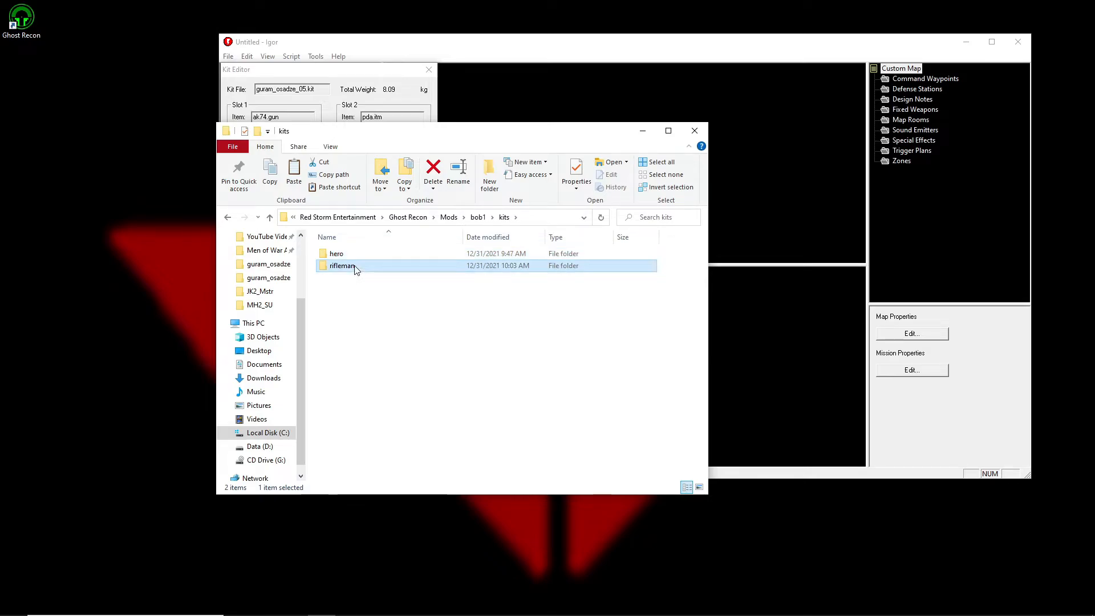
click(348, 320)
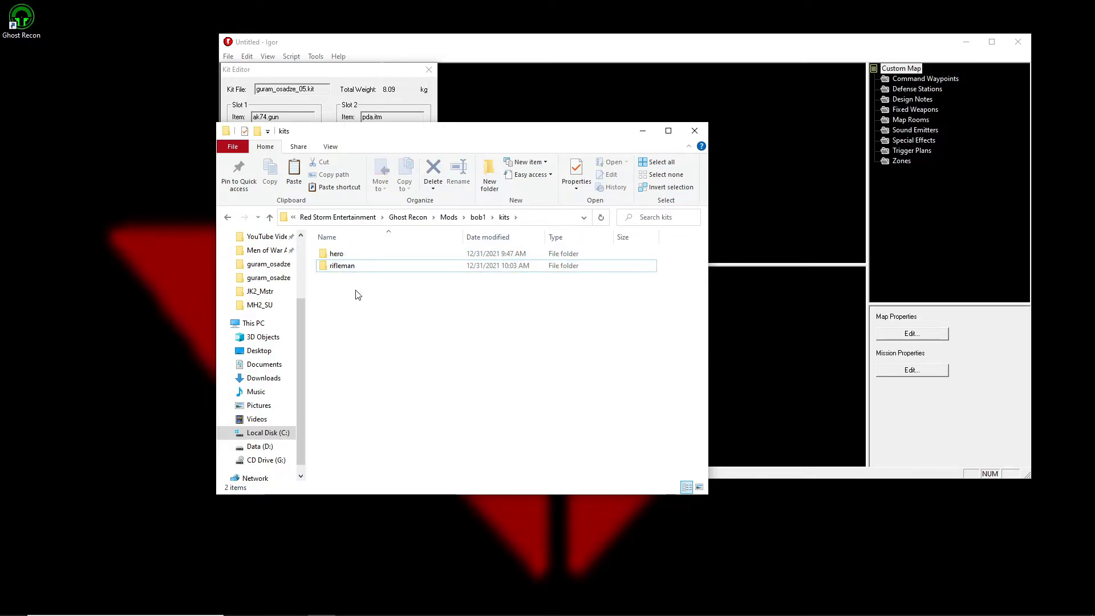
Open guram_osadze_05.kit from the hero's guram_osadze folder, review its kit definition and close the file.
double_click(345, 255)
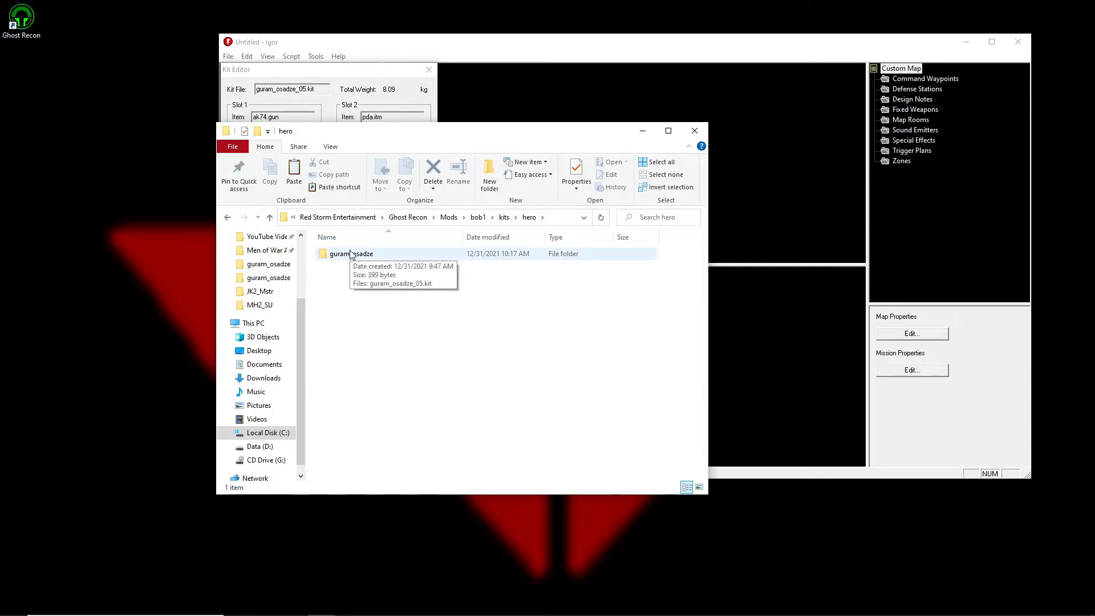
double_click(351, 254)
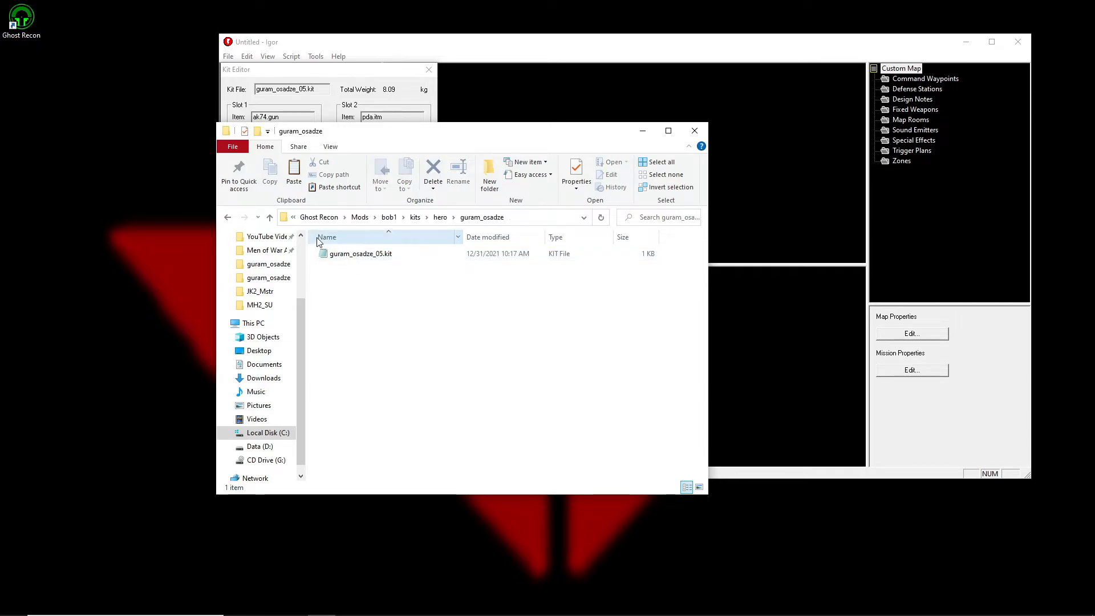
double_click(398, 254)
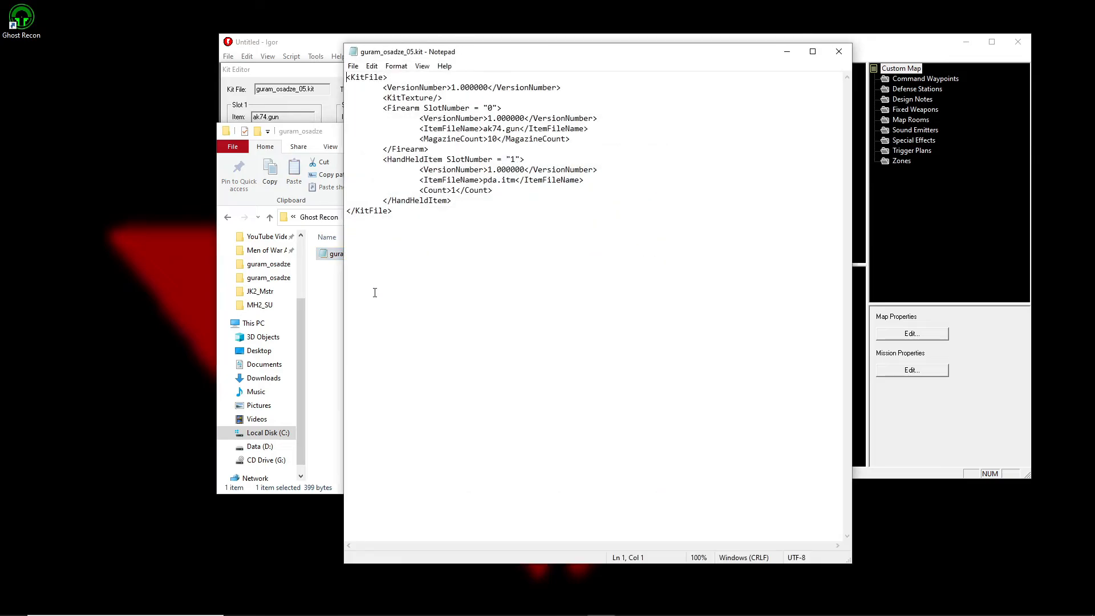
click(838, 52)
mouse_move(453, 133)
mouse_down()
mouse_move(453, 272)
mouse_move(472, 240)
mouse_move(481, 102)
mouse_move(432, 135)
mouse_up()
click(392, 365)
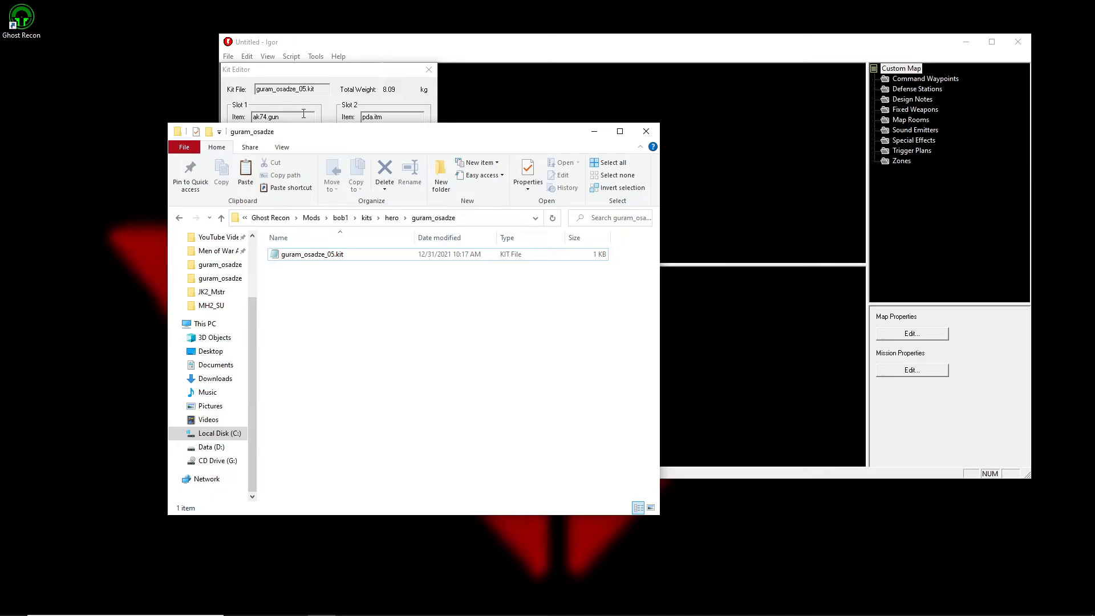
Move the file window aside and close the Kit Editor in Igor.
drag(323, 132, 255, 192)
drag(319, 69, 293, 67)
click(354, 199)
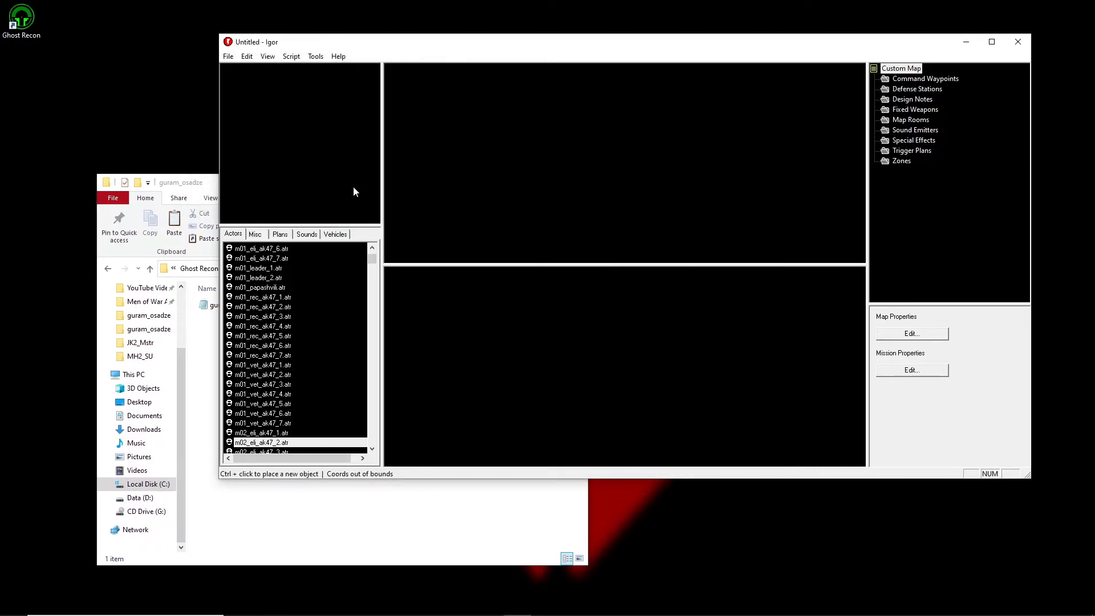
drag(207, 185, 187, 183)
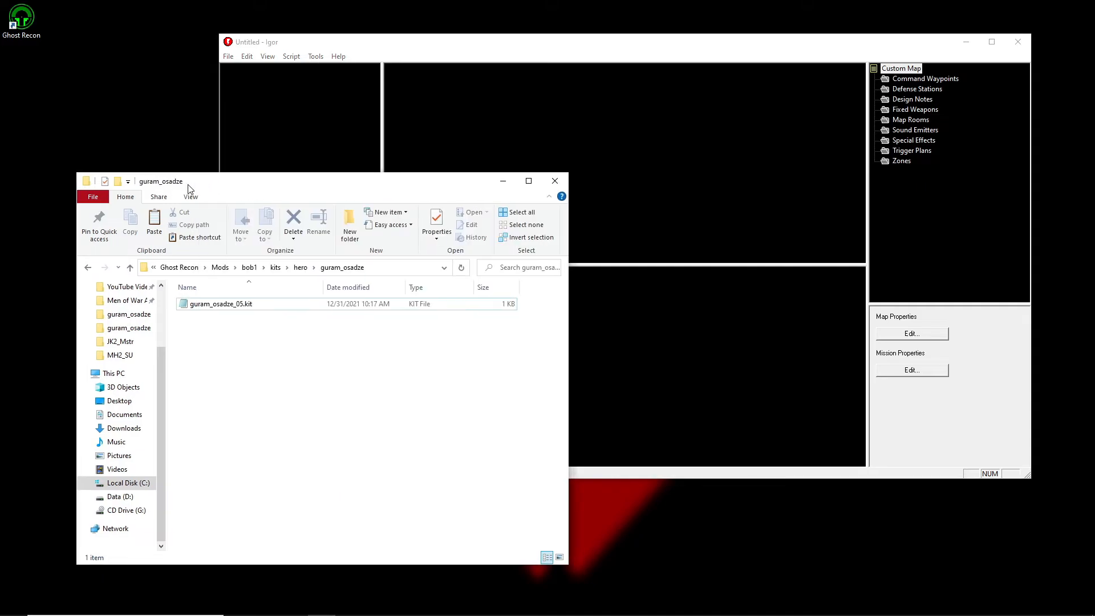
drag(352, 183, 374, 153)
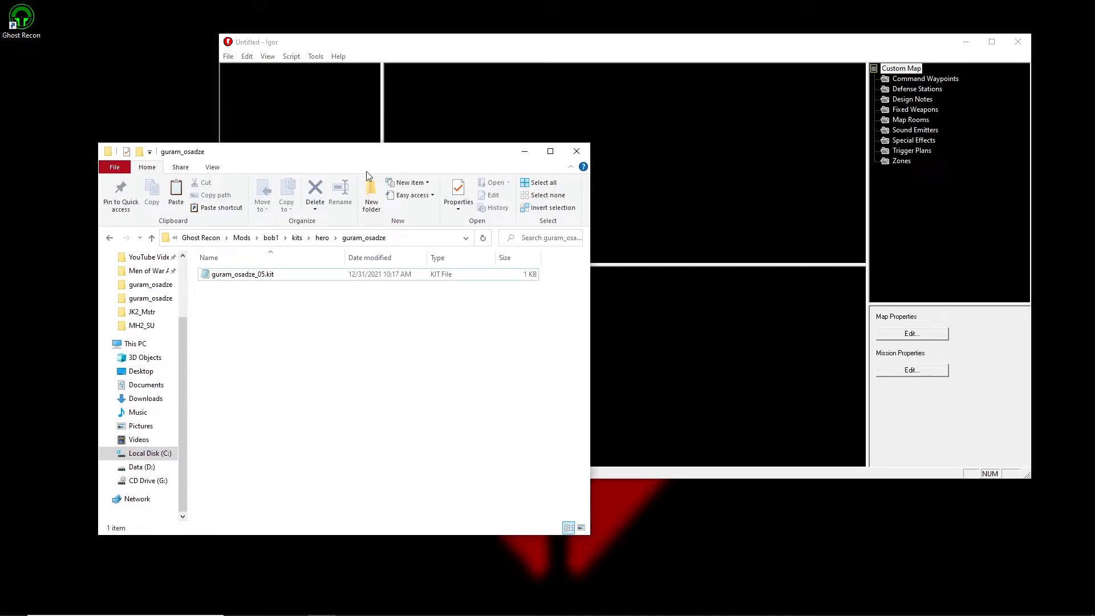
click(297, 238)
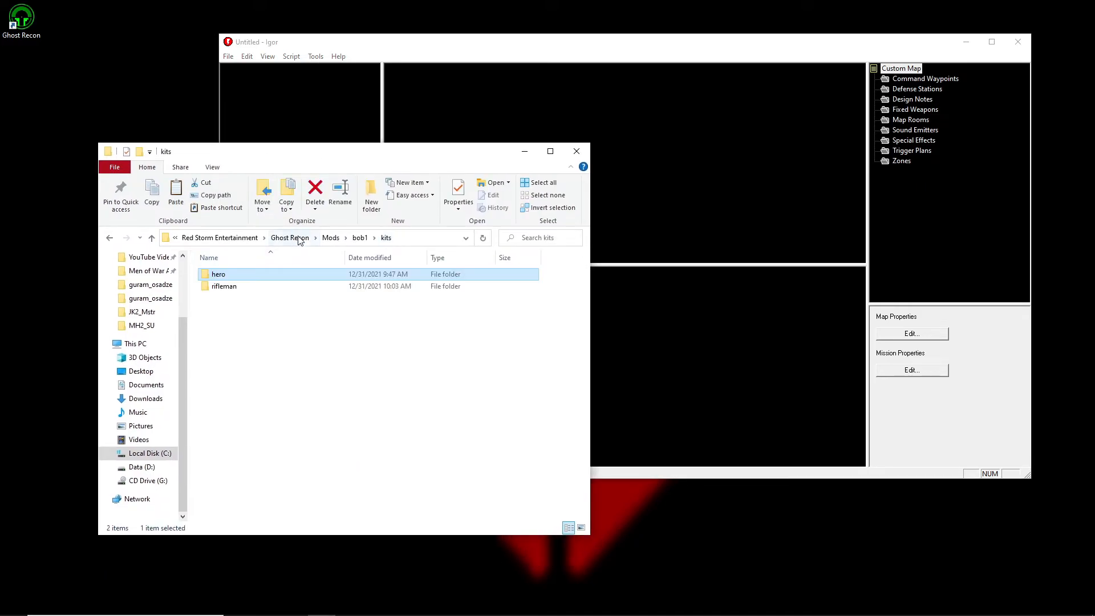
click(335, 240)
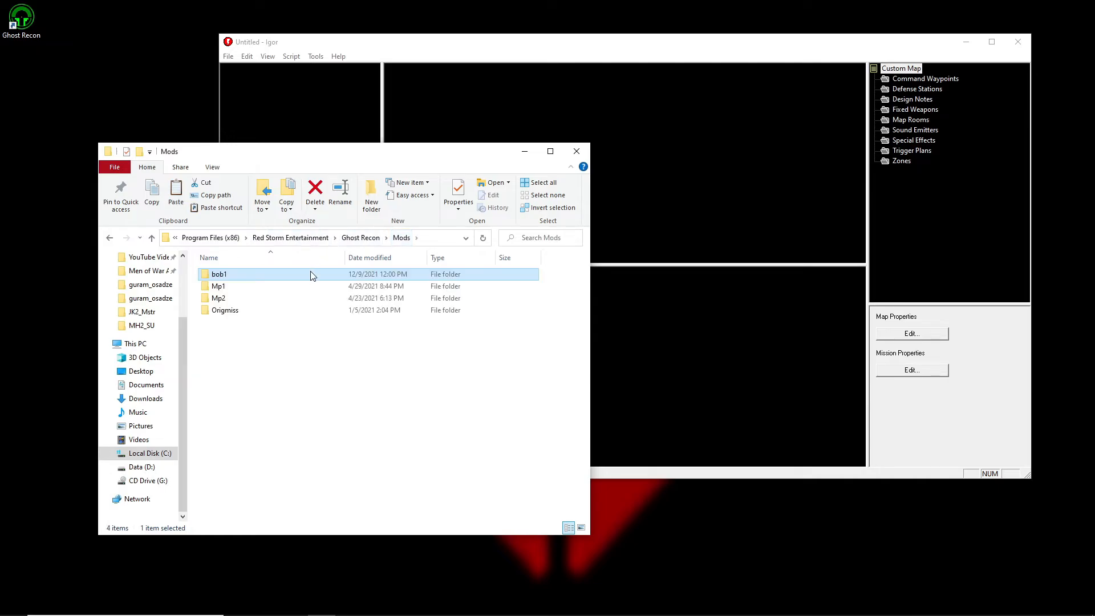
Move the Mods folder window clear of Igor's actor list, then switch to Igor and select the m01_vet_ak47_1.atr actor.
drag(415, 159, 630, 375)
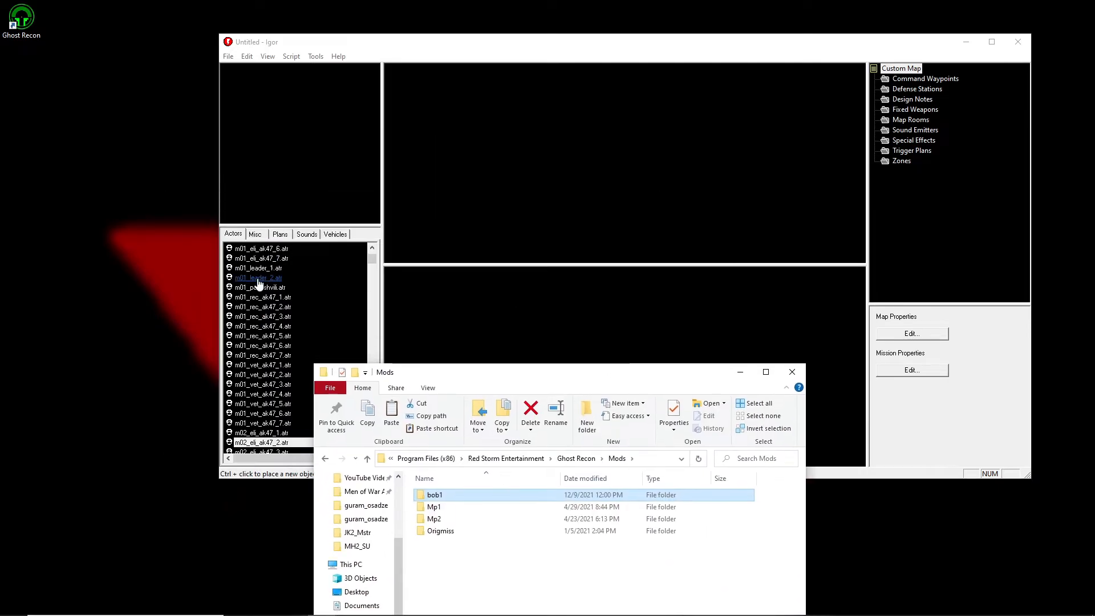
click(252, 298)
click(240, 365)
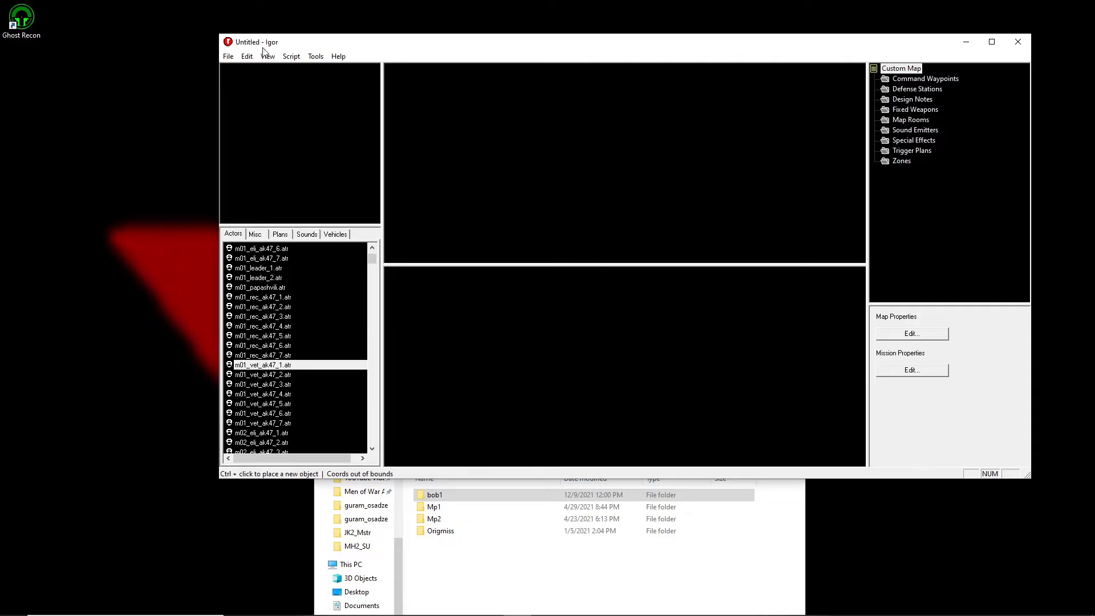
Open the m08_battlefield.mis mission in Igor.
click(222, 56)
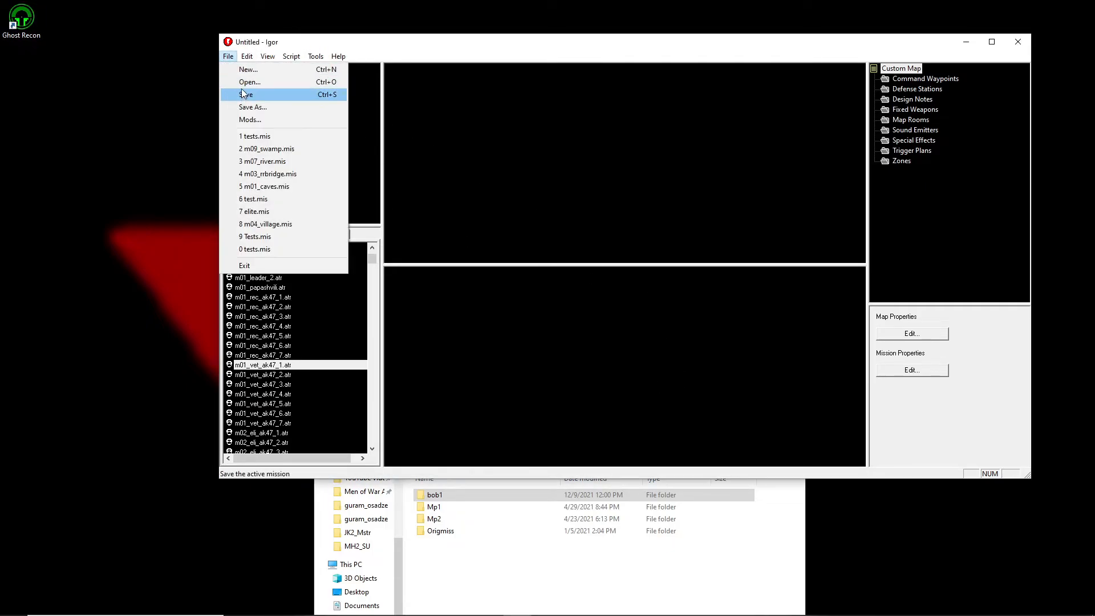
click(239, 81)
double_click(607, 309)
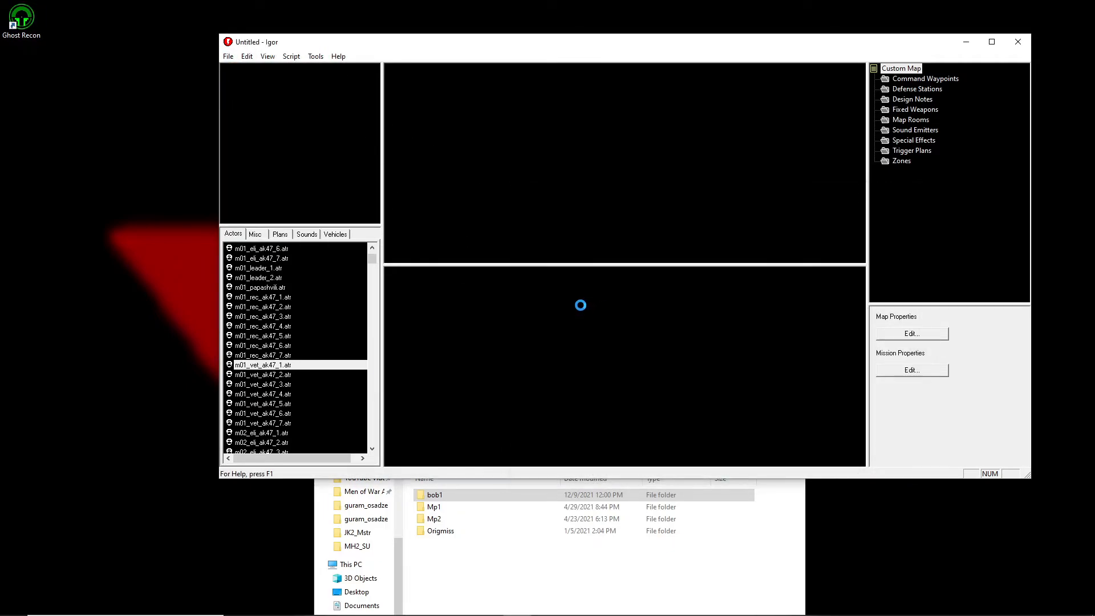
scroll(582, 327, down, 3)
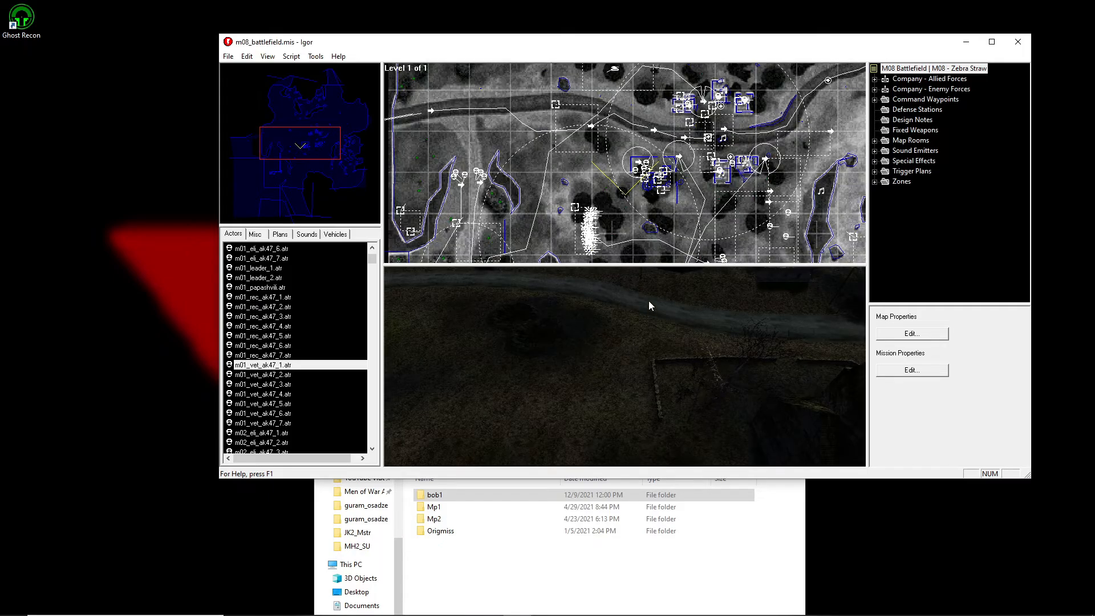
Create a new mission using m06_castle.mis as the template.
click(227, 56)
click(240, 70)
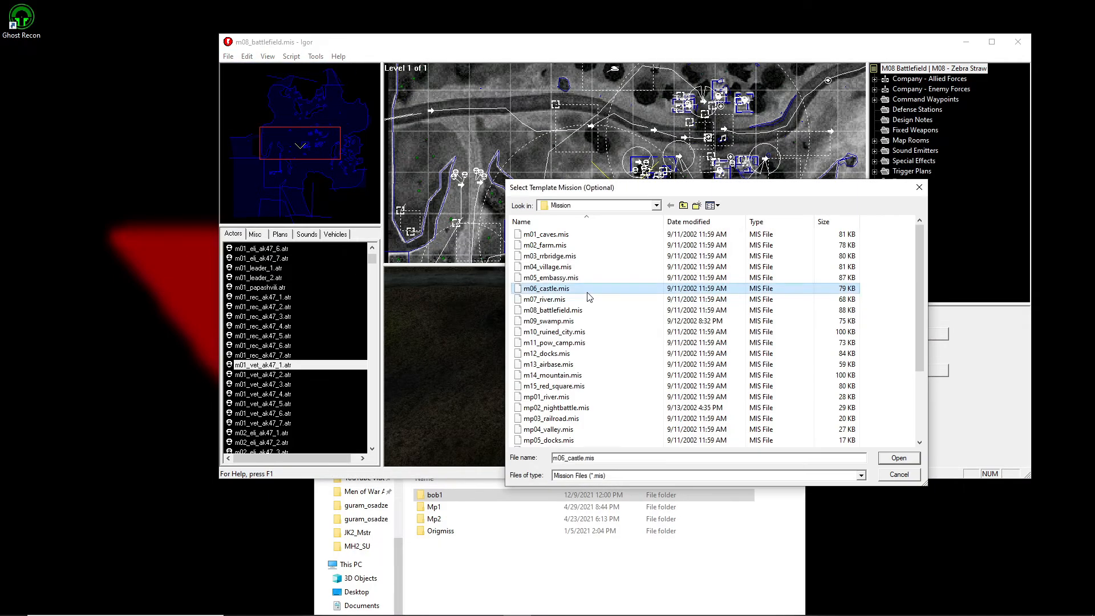
double_click(586, 292)
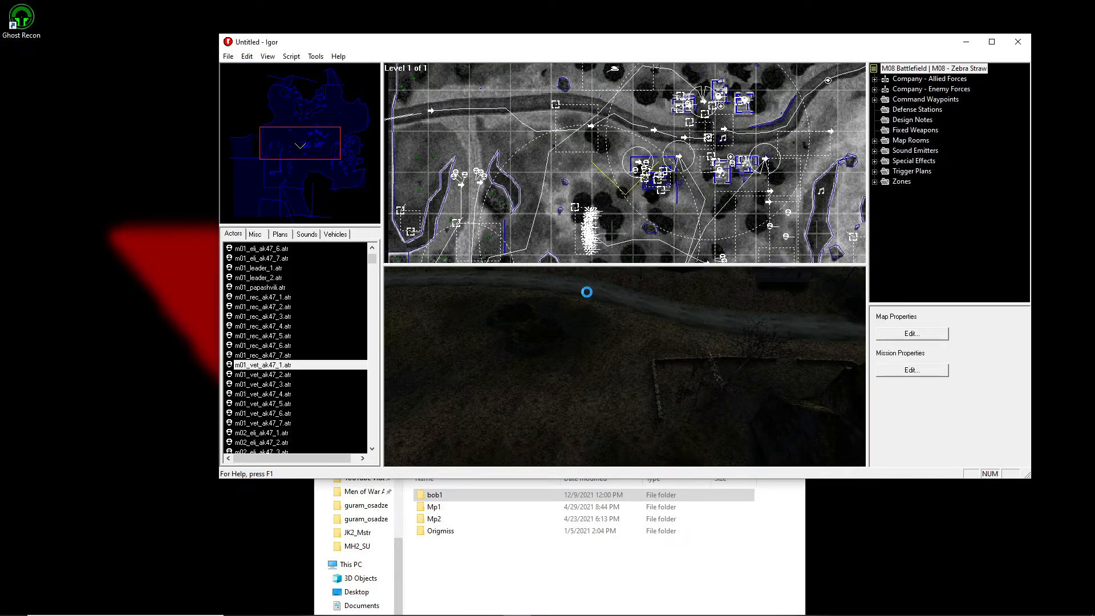
Place an m01_vet_ak47_1.atr actor on the open ground beside the castle tower on the map.
scroll(511, 92, up, 3)
drag(512, 90, 534, 16)
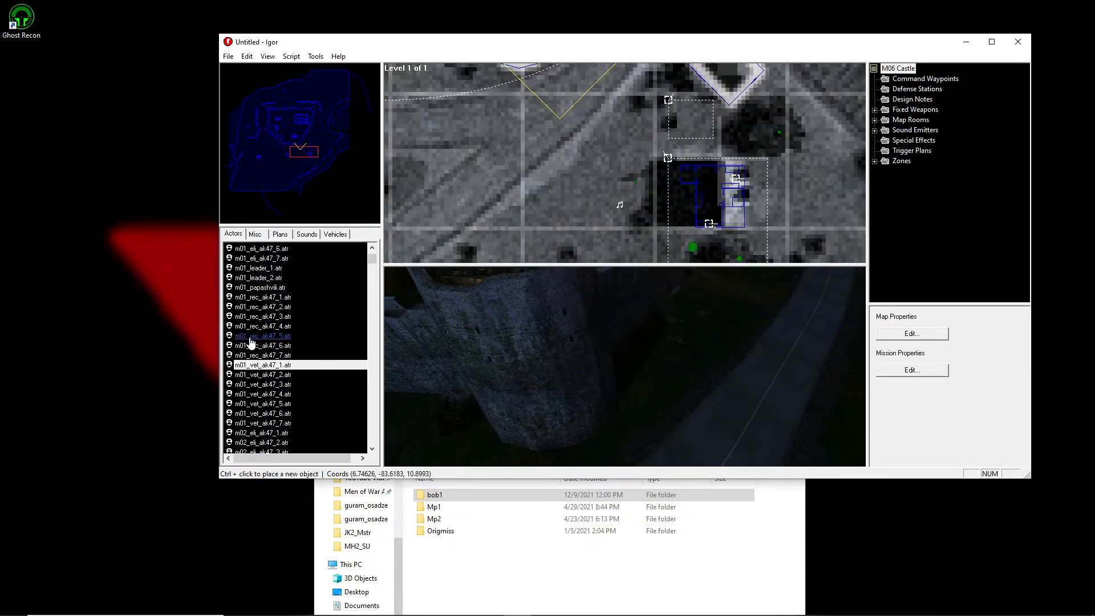
ctrl+click(566, 99)
click(637, 283)
scroll(605, 182, up, 4)
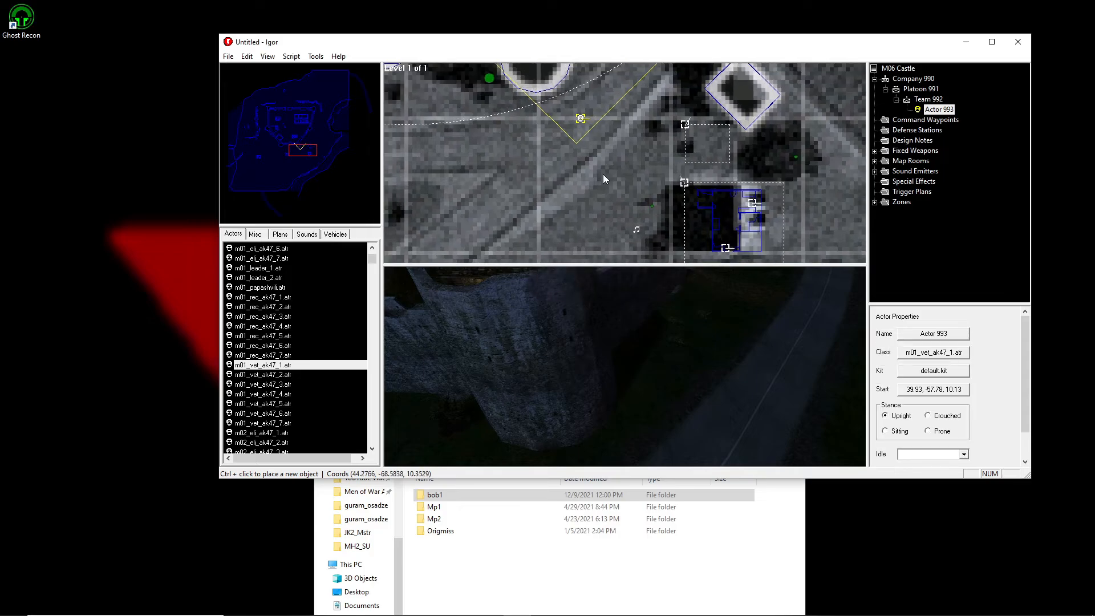
Browse the kits available for the placed actor, from the Equip folder to the heavy-weapons folder in Kits, and cancel without choosing one.
click(969, 372)
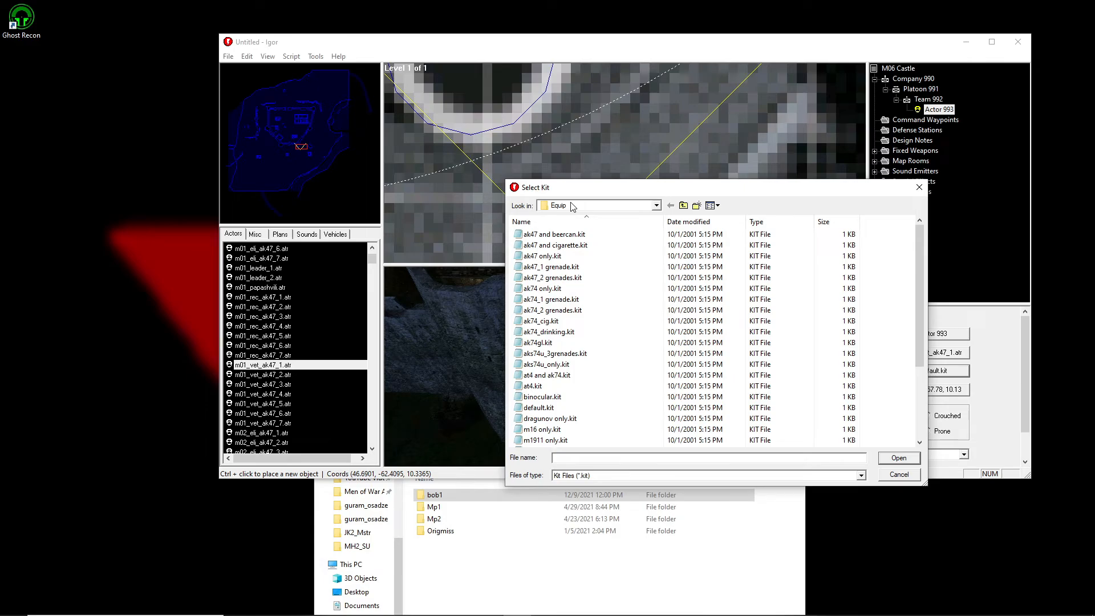
click(683, 206)
double_click(533, 291)
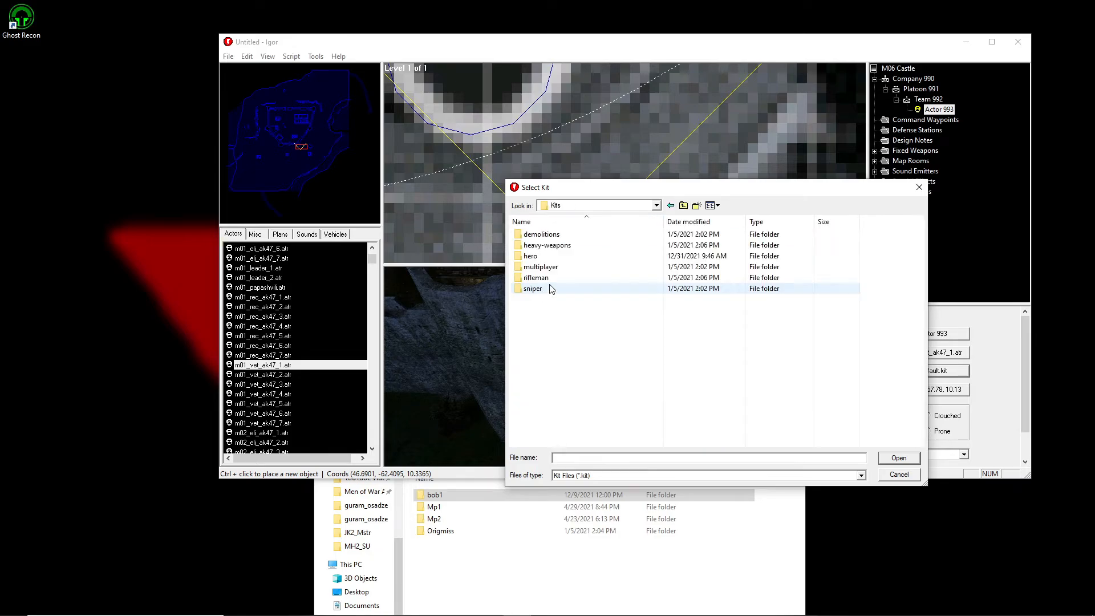
double_click(544, 245)
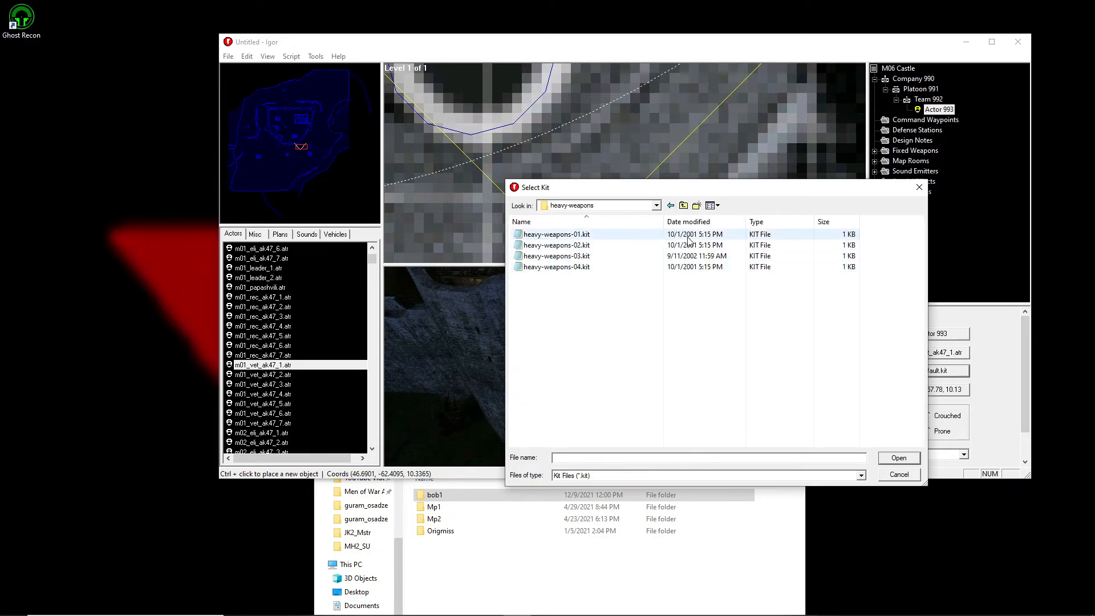
click(918, 187)
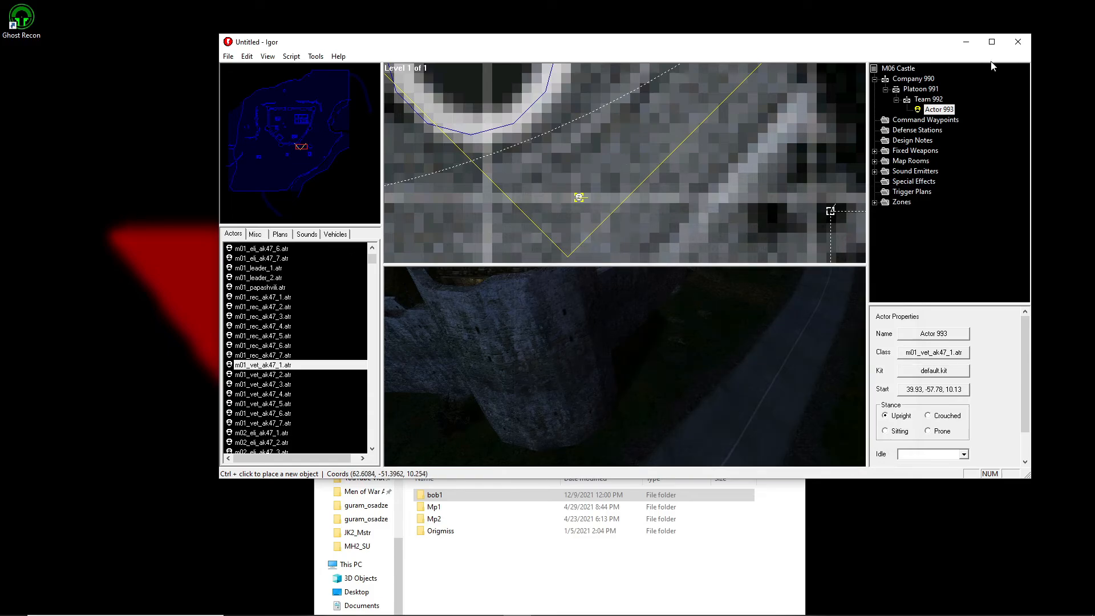
Close Igor, bring the Mods folder window back to the middle of the desktop and clear its selection.
click(1017, 41)
click(629, 286)
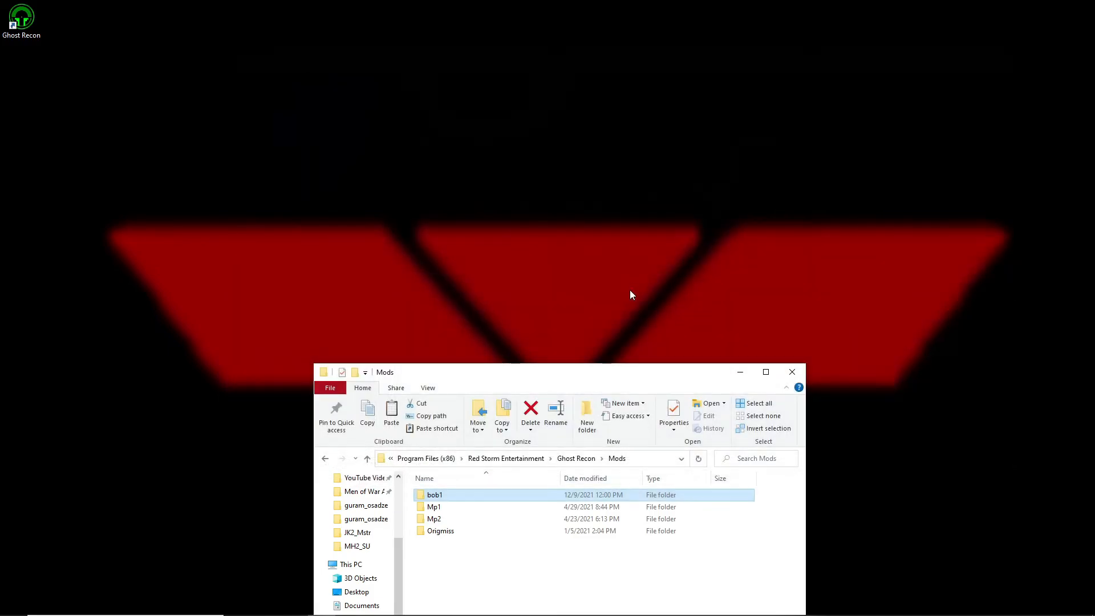
drag(595, 368, 520, 96)
click(435, 377)
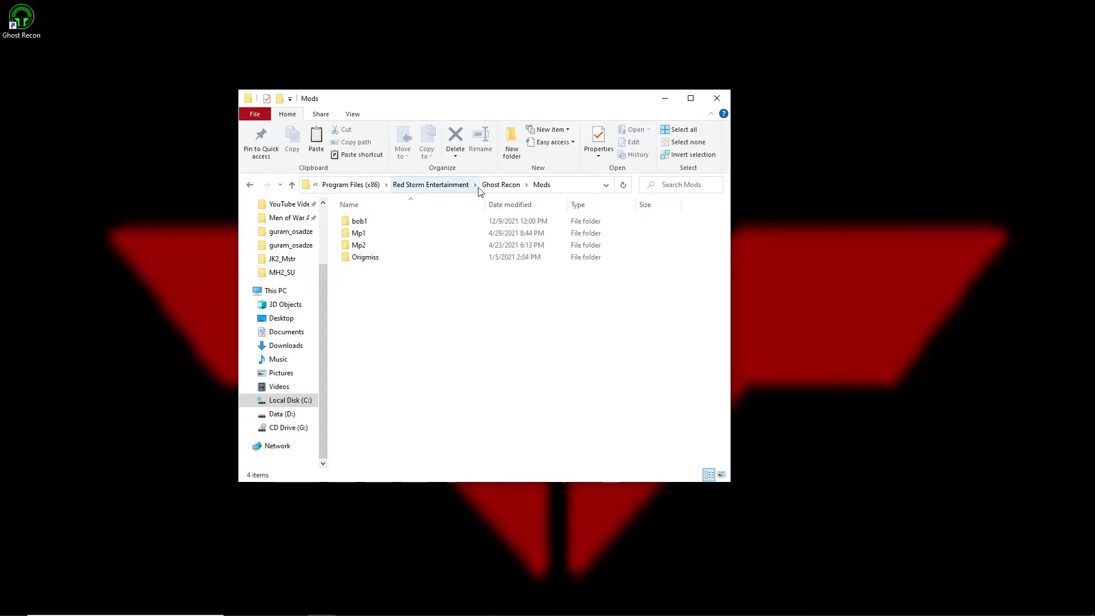
Look into the Data folder of the Ghost Recon directory, return to the Mods folder and move its window aside.
click(519, 185)
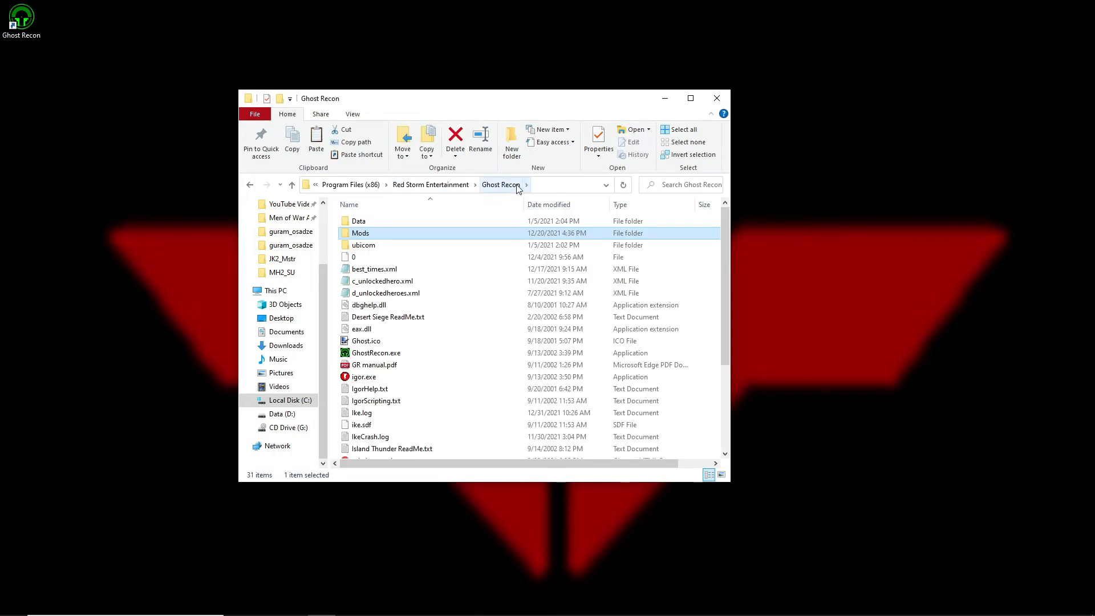
double_click(393, 220)
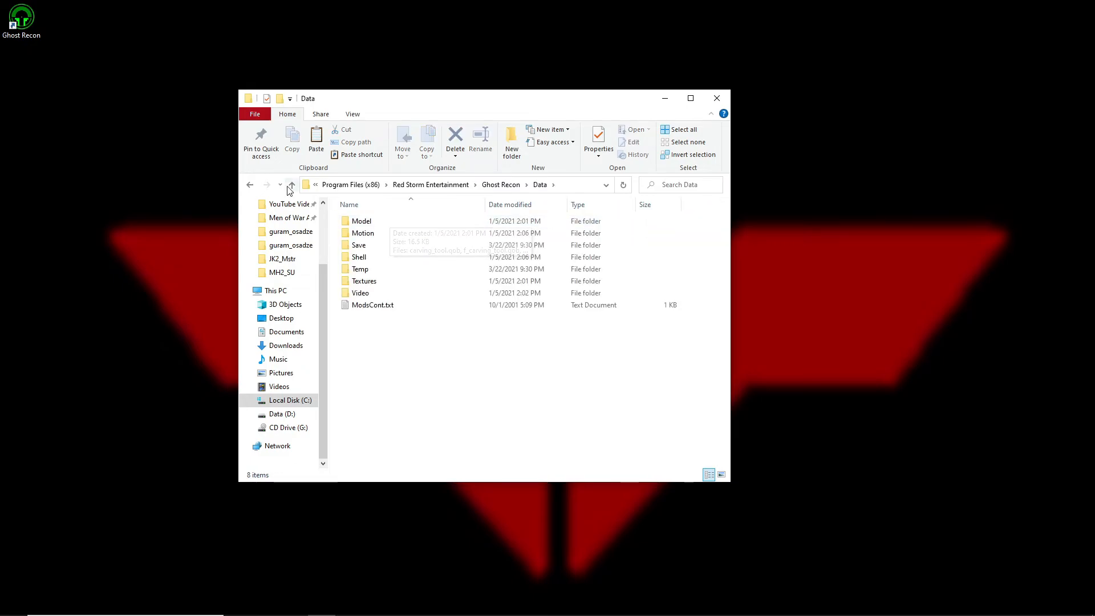
click(247, 184)
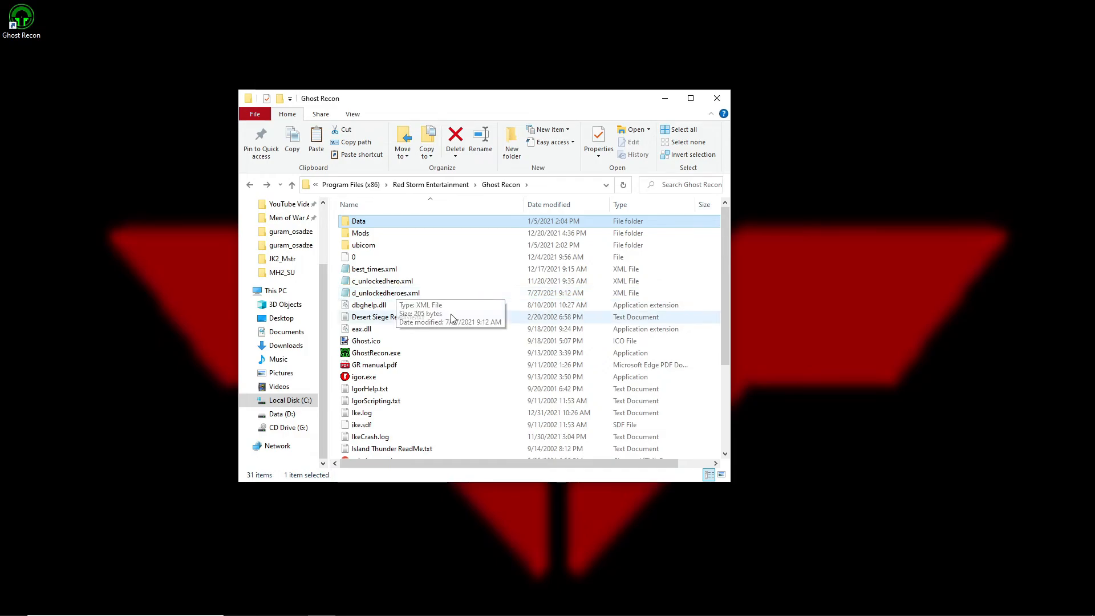
double_click(383, 233)
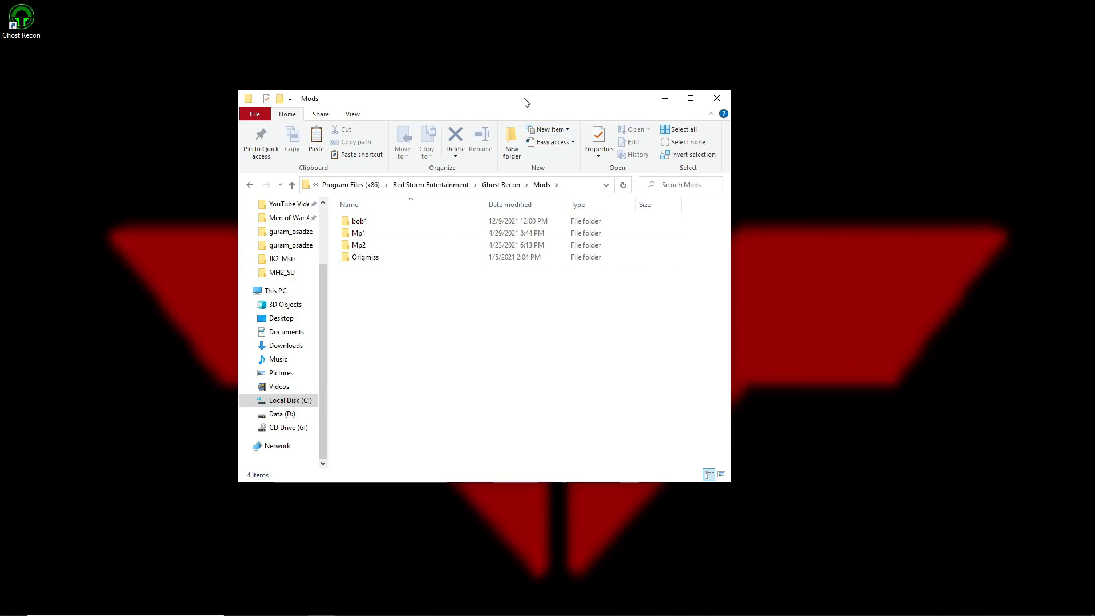
drag(526, 103, 390, 85)
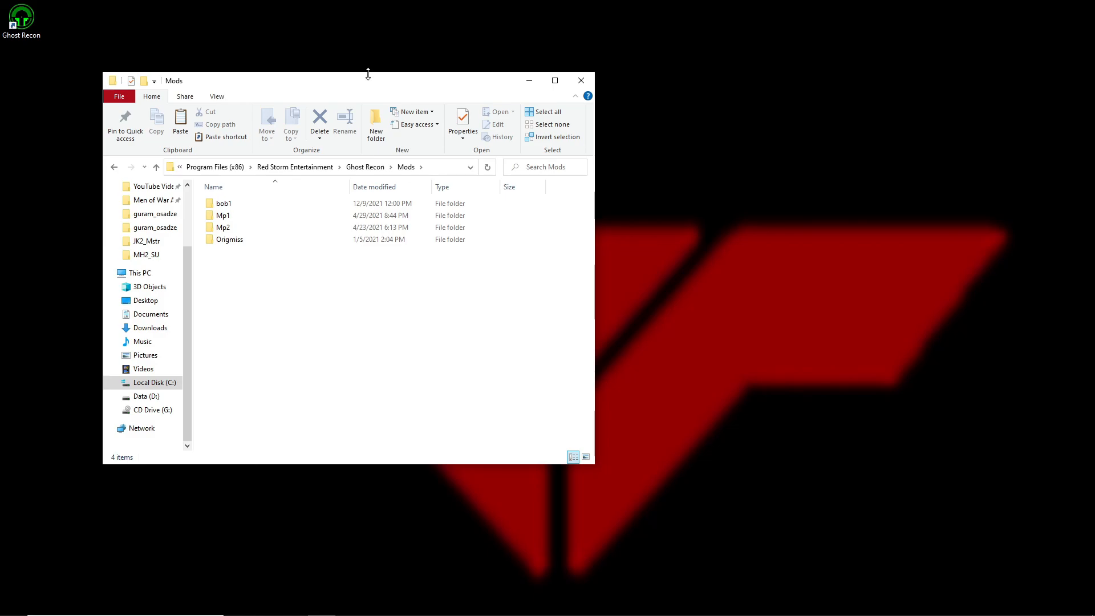
drag(379, 86, 393, 49)
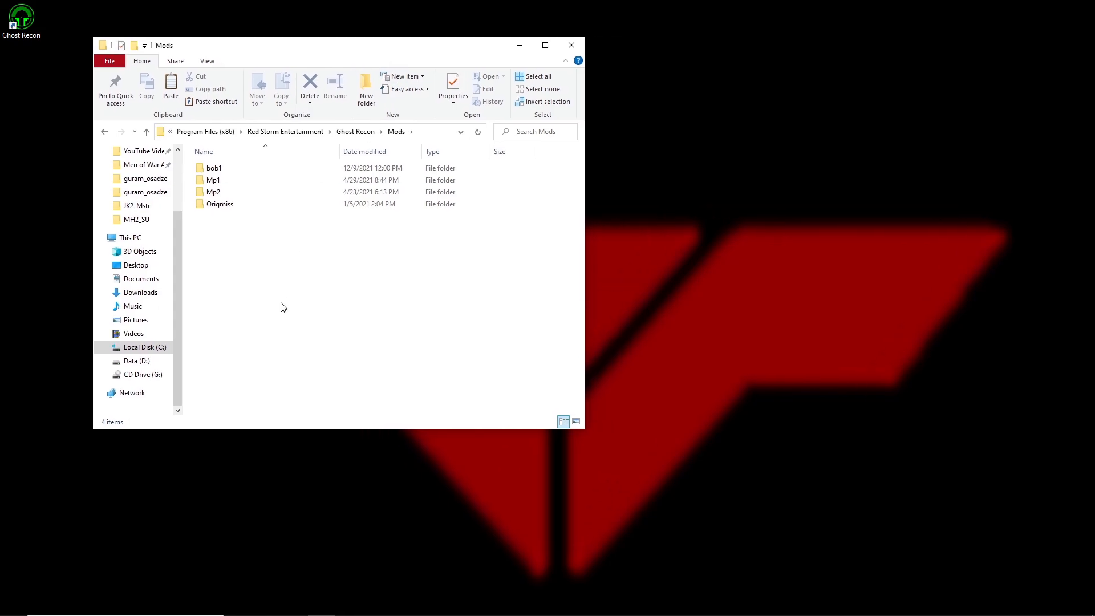